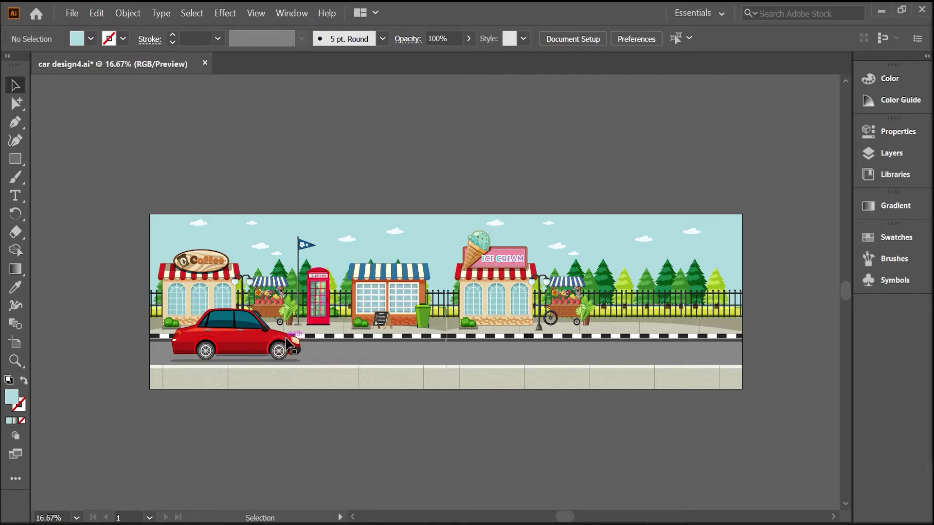
# Hide the front wheel, rear wheel and car body layers (Layer 3 copy, Layer 3, Layer 2)
pyautogui.moveTo(506, 167); pyautogui.dragTo(491, 173)
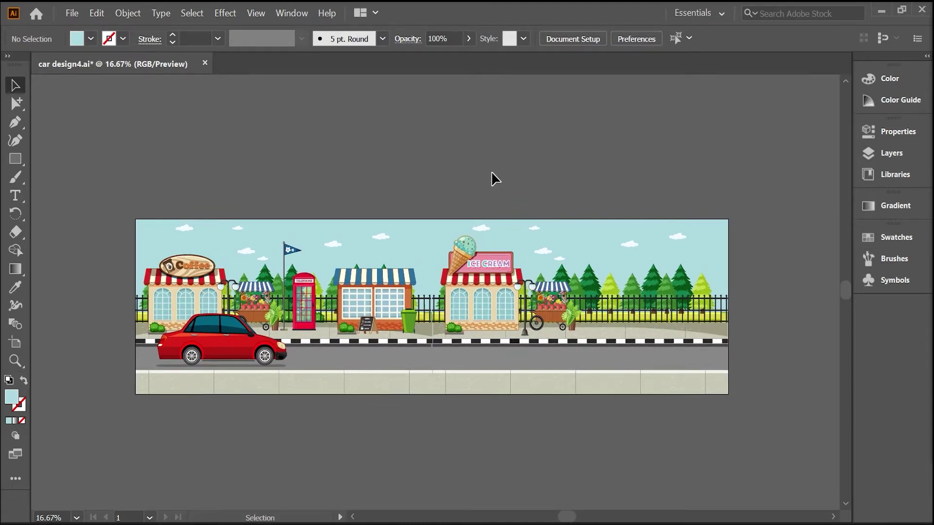
pyautogui.click(898, 160)
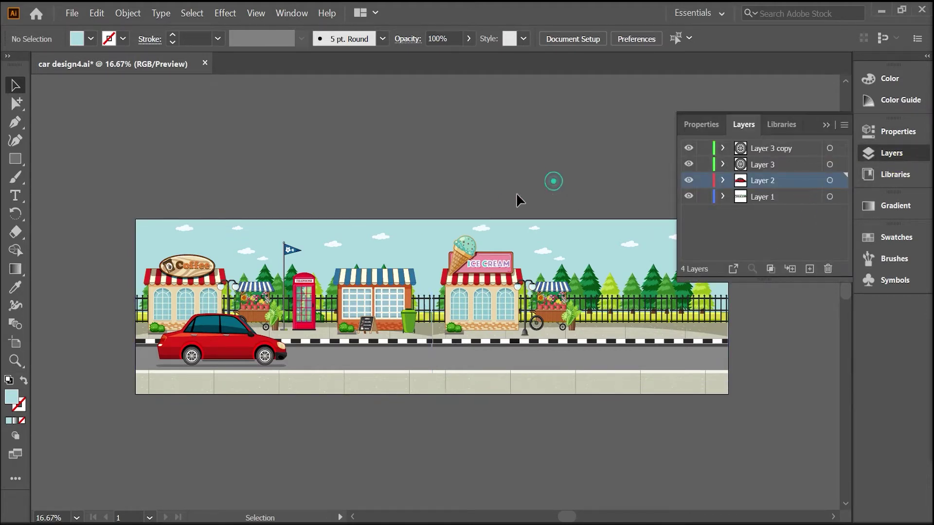
pyautogui.moveTo(517, 195); pyautogui.dragTo(463, 200)
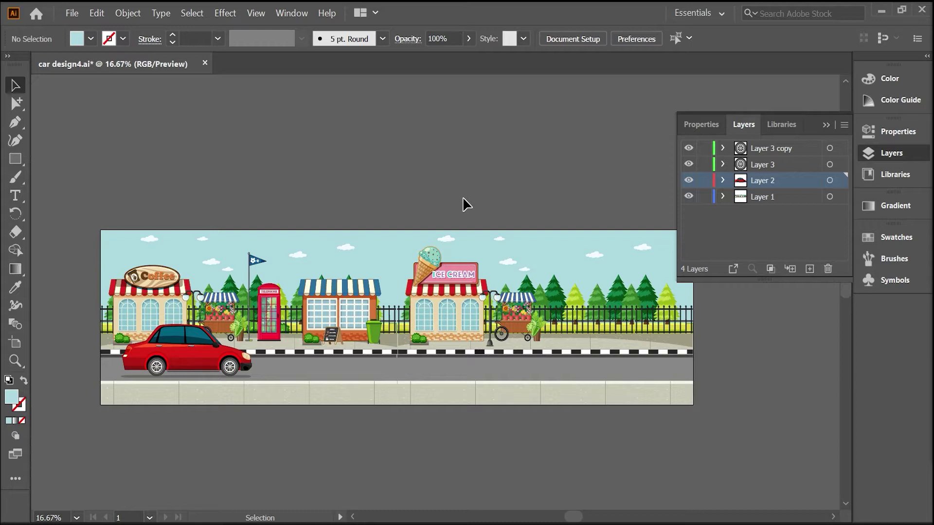
pyautogui.click(687, 149)
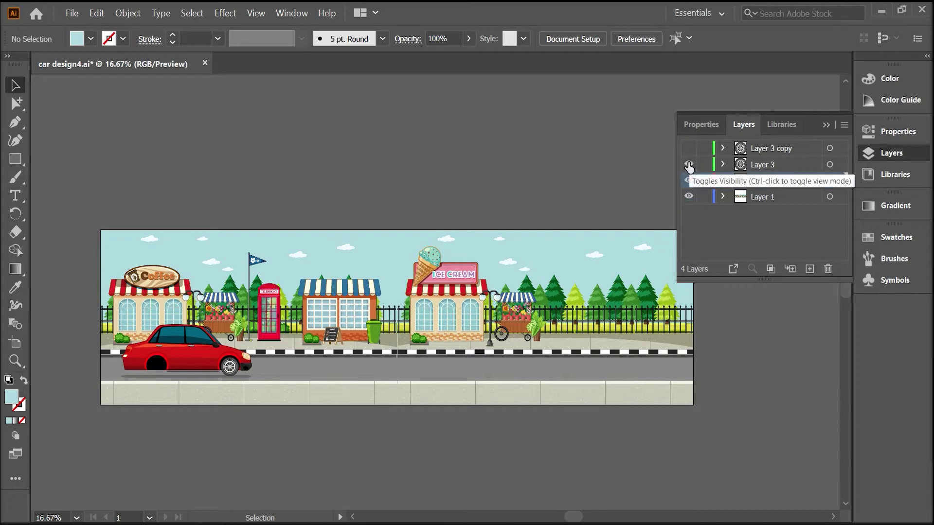
pyautogui.click(689, 165)
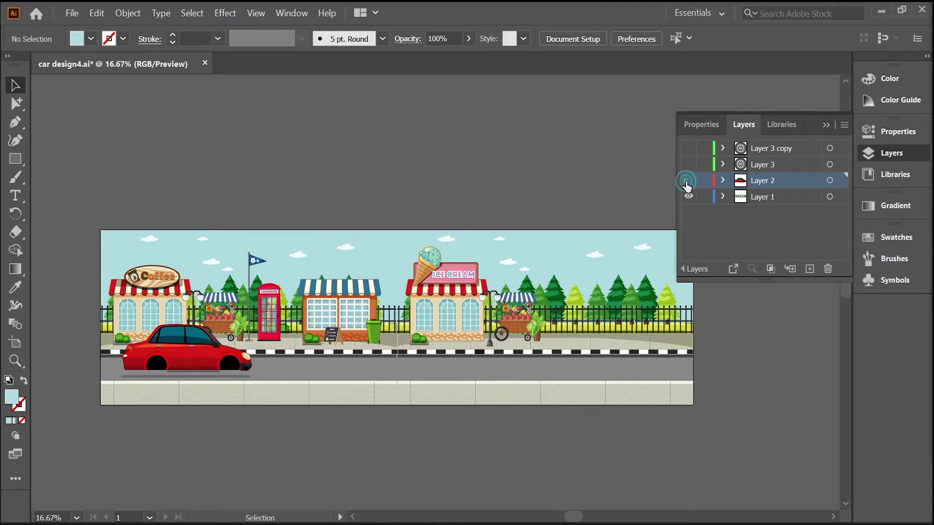
pyautogui.click(686, 183)
pyautogui.keyDown('ctrl'); pyautogui.click(689, 196); pyautogui.keyUp('ctrl')
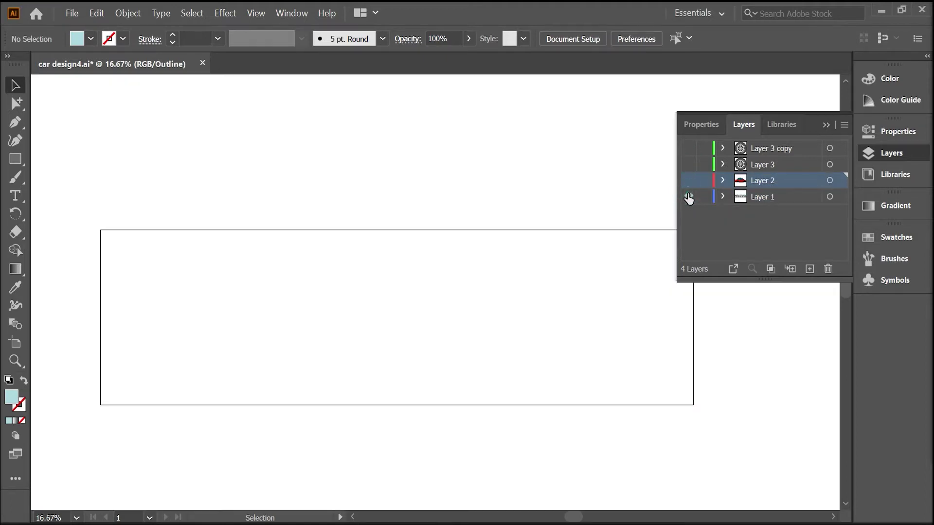
pyautogui.keyDown('ctrl'); pyautogui.click(689, 196); pyautogui.keyUp('ctrl')
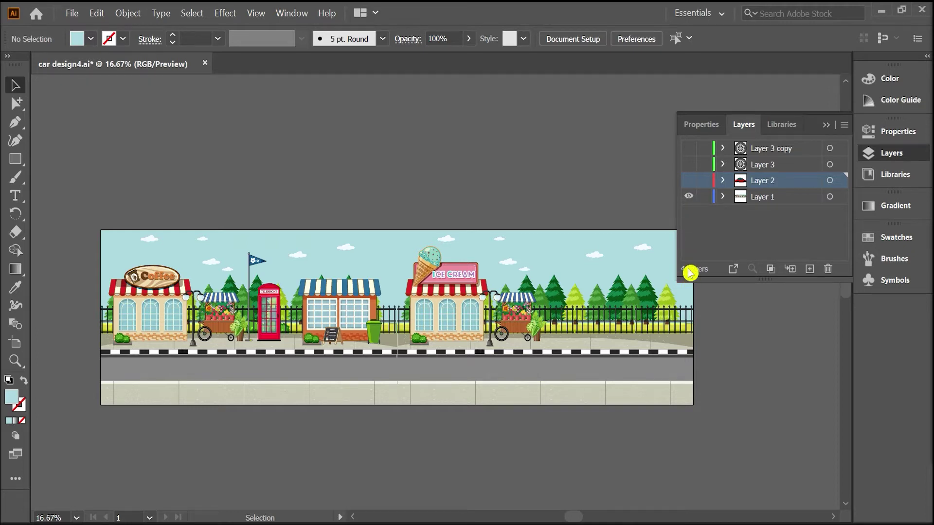
# Ungroup the street artwork, cut out the ice-cream shop, and add an empty Layer 5
pyautogui.click(541, 329)
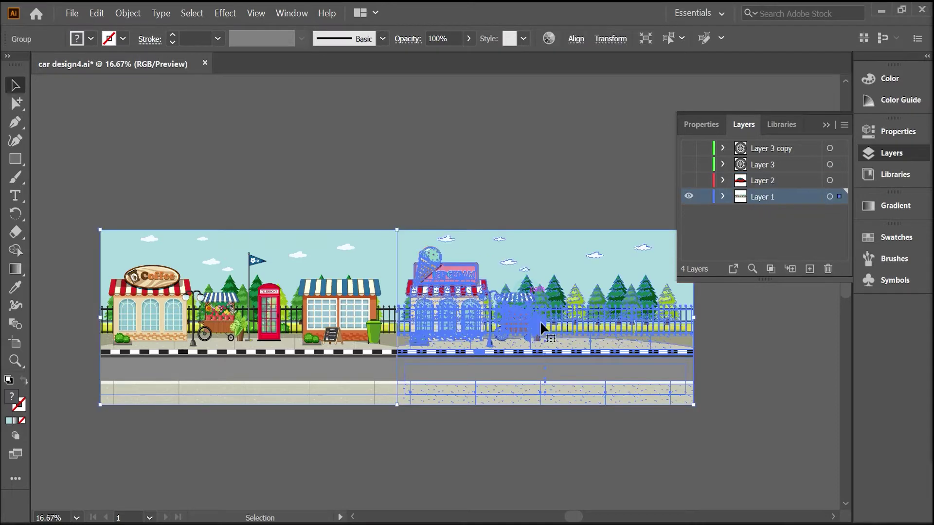
pyautogui.rightClick(540, 317)
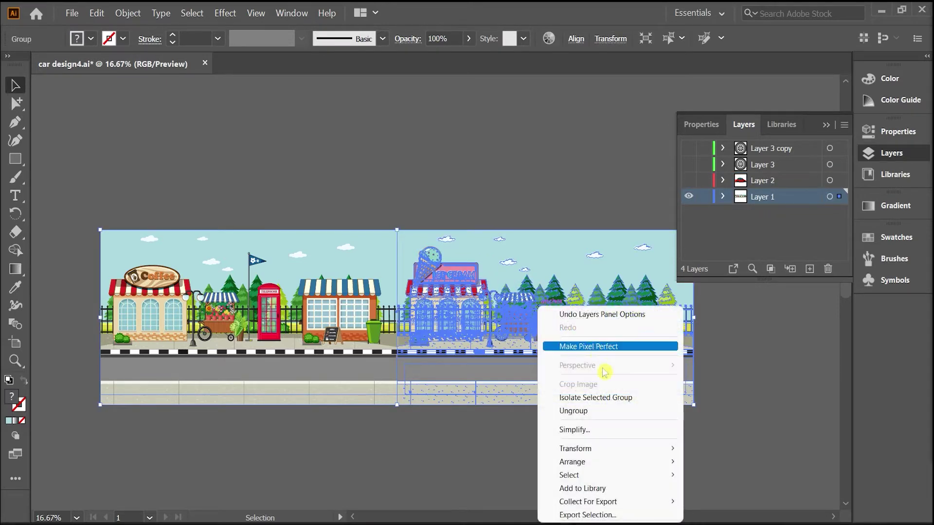
pyautogui.click(602, 412)
pyautogui.click(608, 467)
pyautogui.click(451, 281)
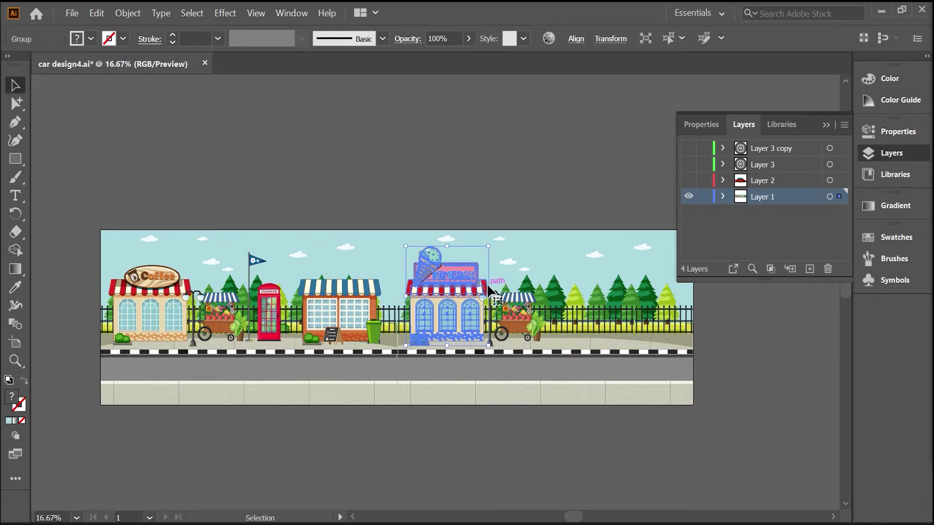
pyautogui.press('ctrl')
pyautogui.press('Delete')
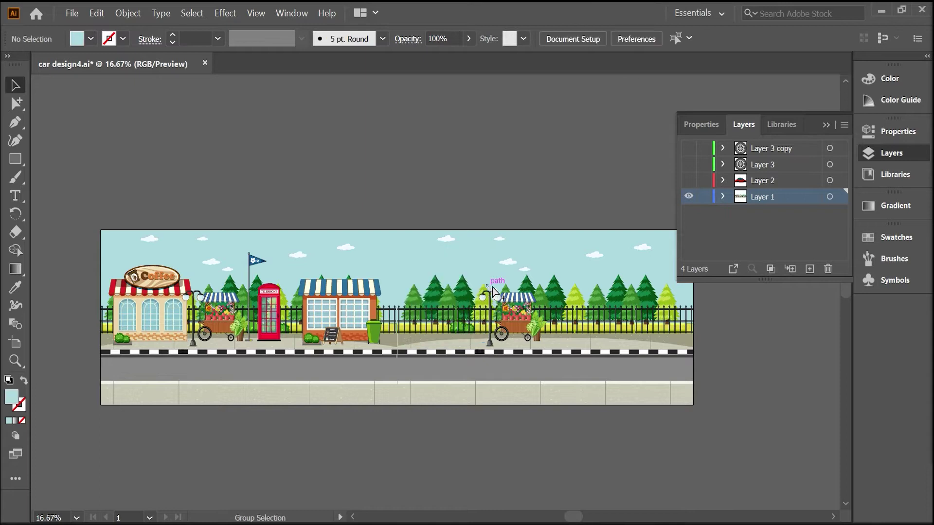
pyautogui.click(809, 269)
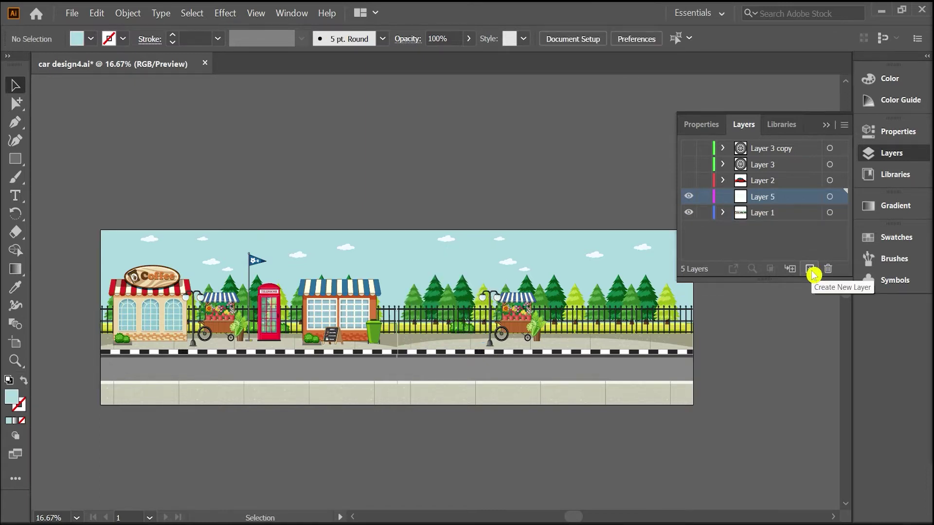
# Paste the ice-cream shop into Layer 5, check it, then delete it from there
pyautogui.hotkey('ctrl', 'v')
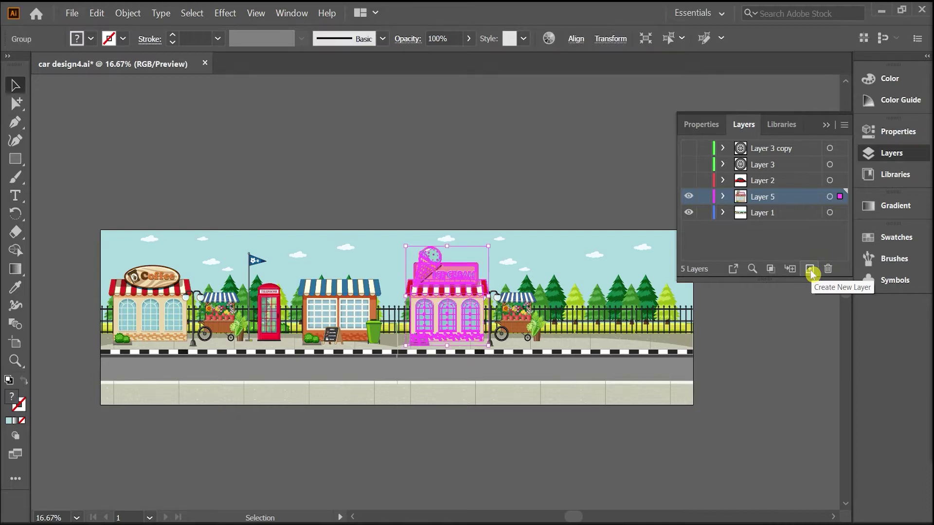
pyautogui.click(608, 147)
pyautogui.click(704, 213)
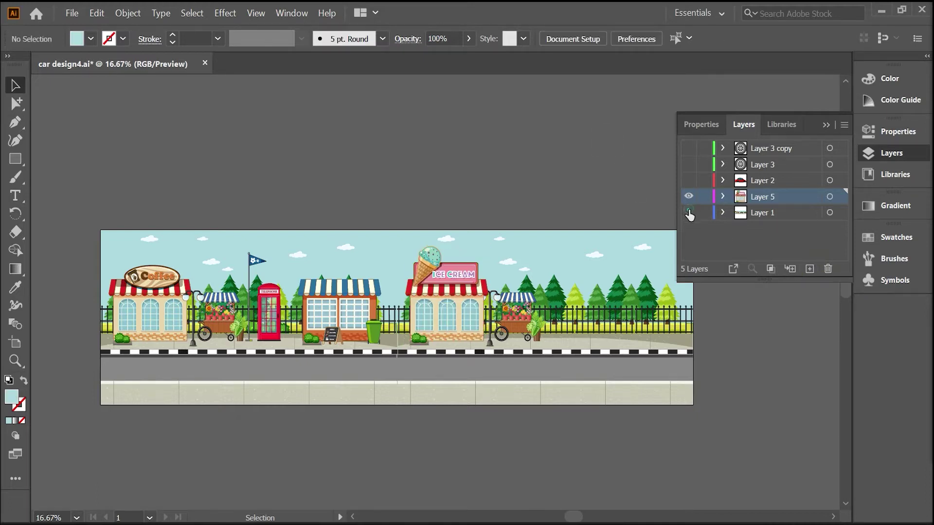
pyautogui.click(689, 212)
pyautogui.click(689, 211)
pyautogui.keyDown('alt'); pyautogui.click(762, 200); pyautogui.keyUp('alt')
pyautogui.press('Delete')
# Restore the shop into Layer 1, delete the empty Layer 5, and bring up Save As
pyautogui.click(781, 218)
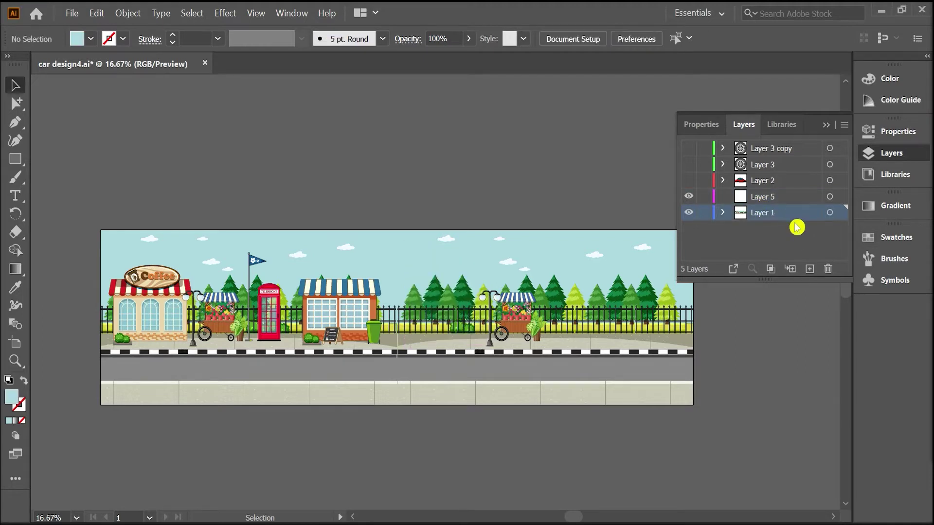
pyautogui.hotkey('ctrl', 'z')
pyautogui.click(791, 199)
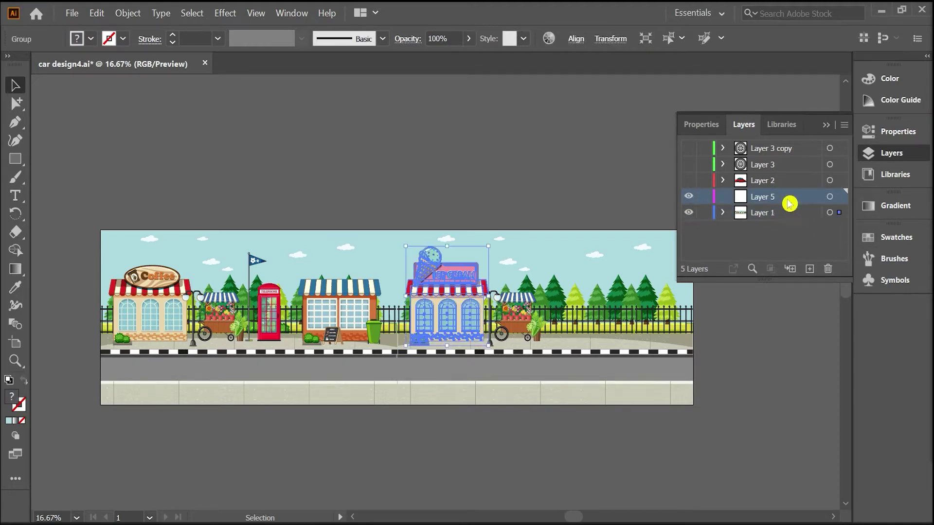
pyautogui.click(827, 269)
pyautogui.click(495, 162)
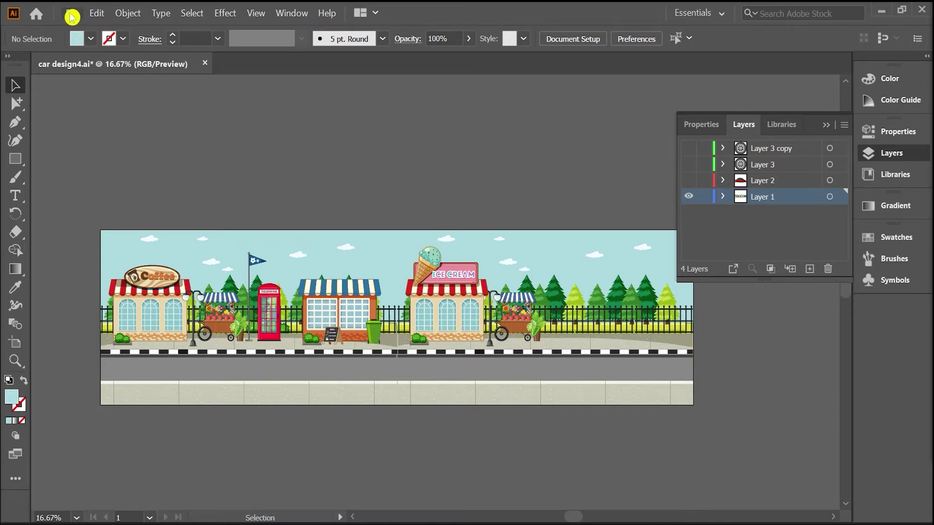
pyautogui.hotkey('ctrl', 'shift', 's')
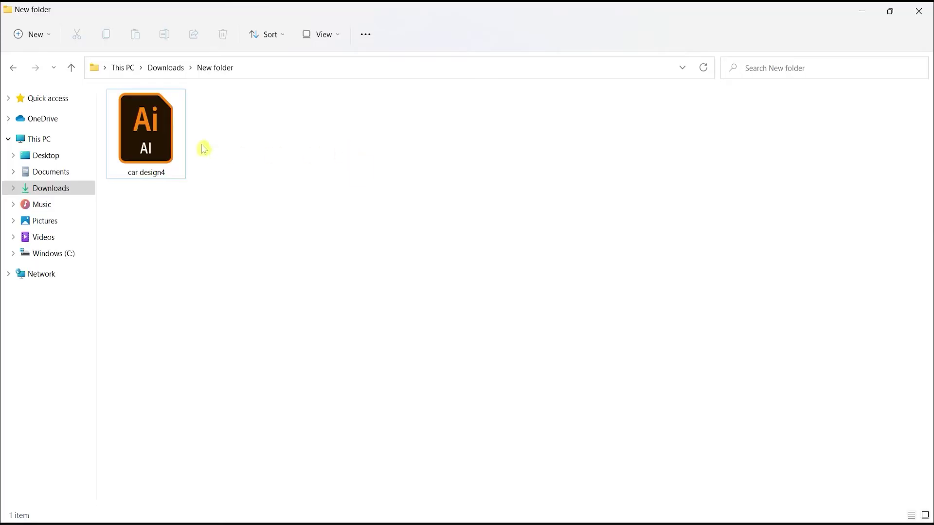
# Drag car design4.ai from File Explorer into the After Effects Project panel and open Import Kind
pyautogui.moveTo(156, 118)
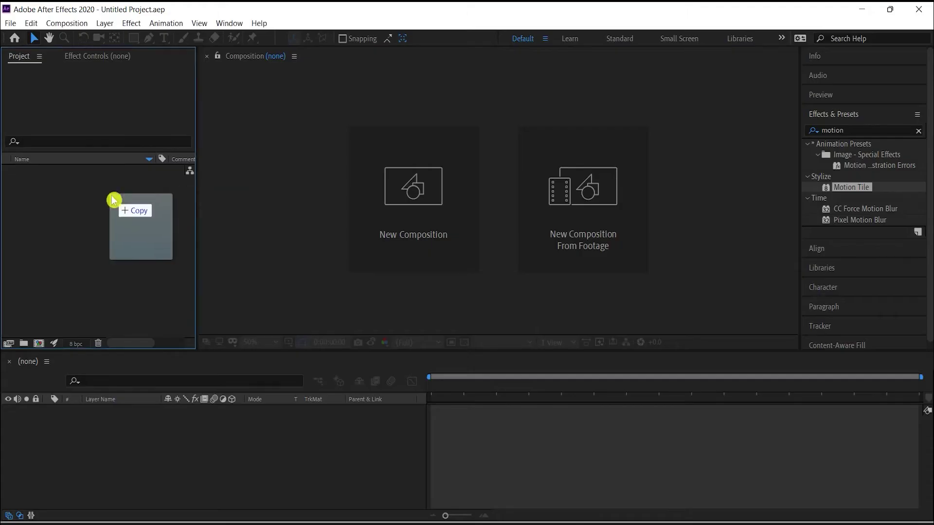
pyautogui.moveTo(149, 141); pyautogui.dragTo(111, 196)
pyautogui.click(493, 165)
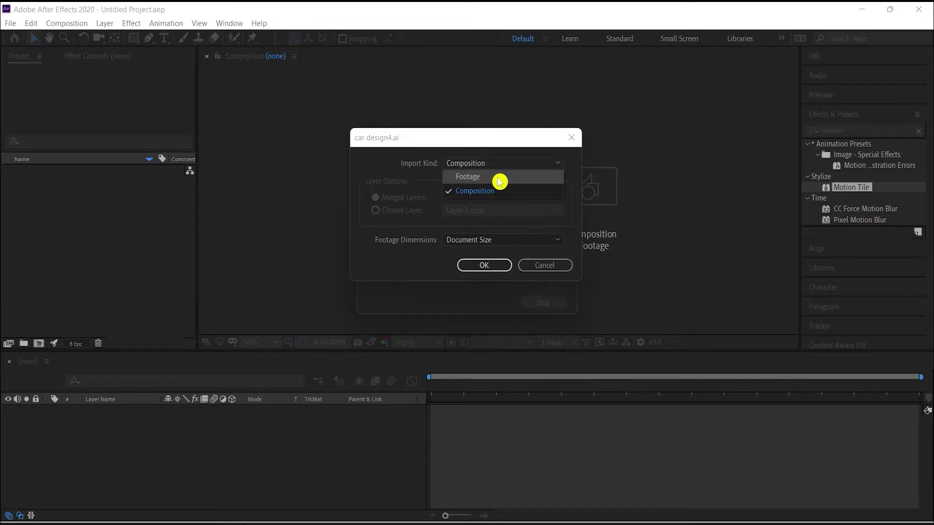
# Import car design4.ai as a Composition at Document Size, after trying Footage options
pyautogui.click(499, 182)
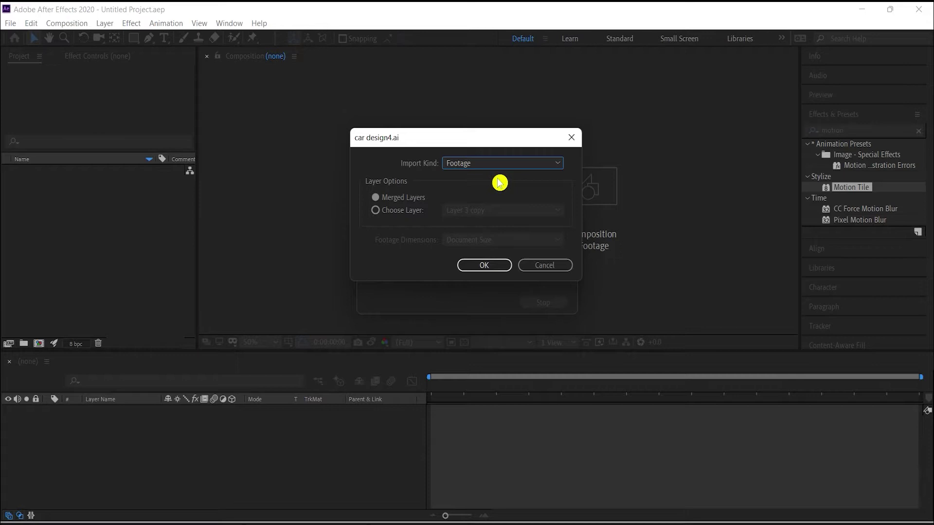
pyautogui.click(376, 212)
pyautogui.click(507, 210)
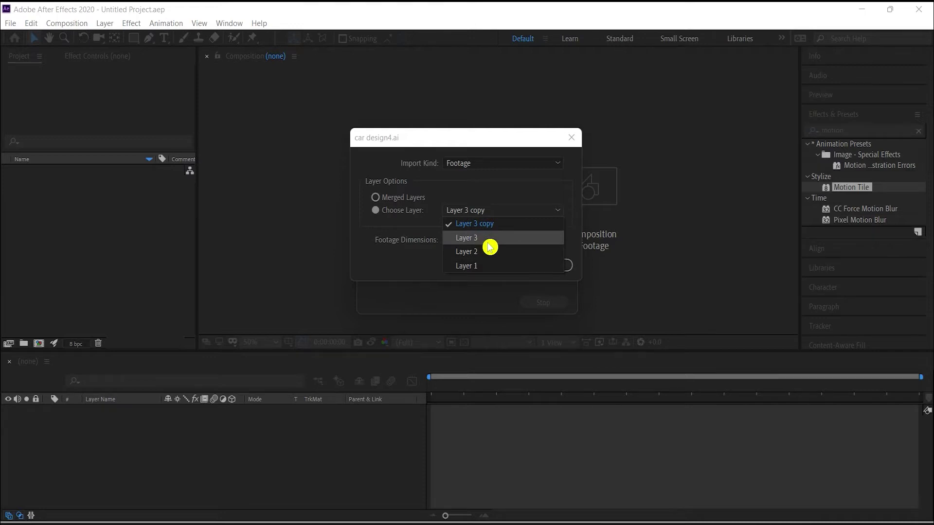
pyautogui.click(379, 199)
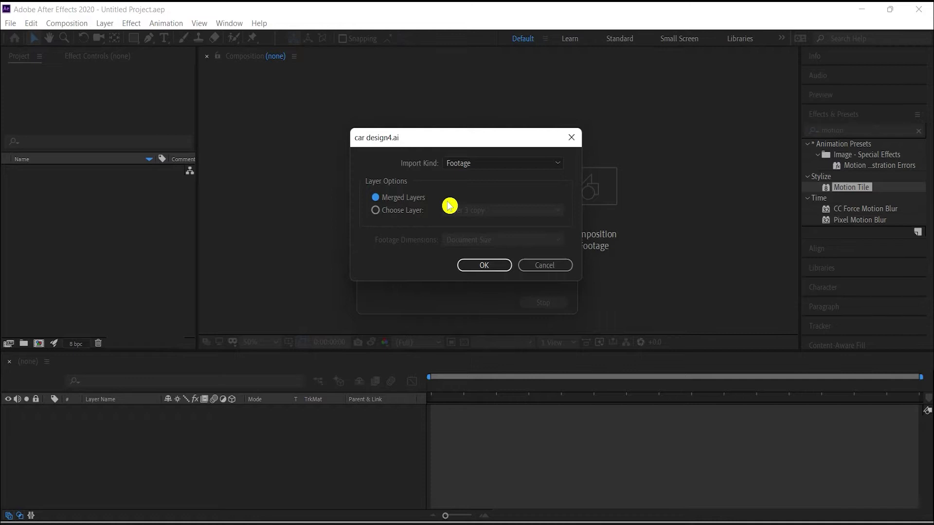
pyautogui.click(487, 163)
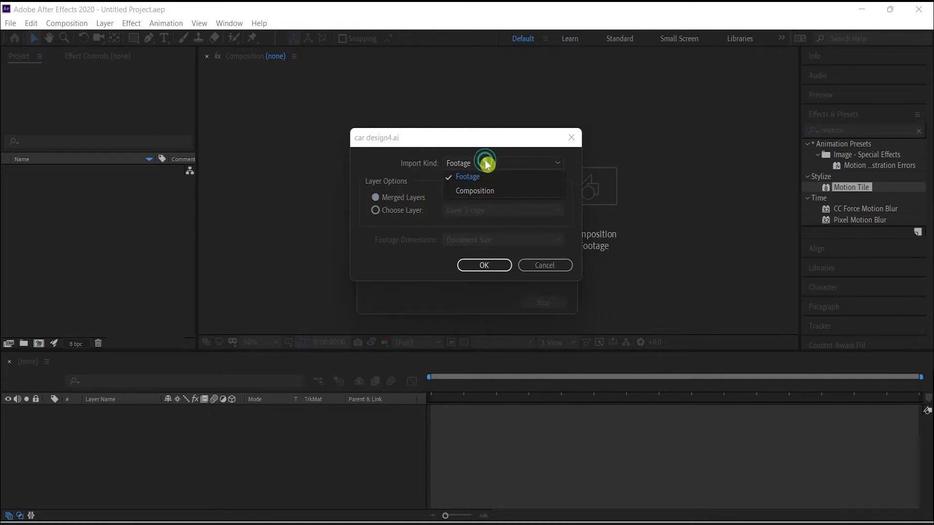
pyautogui.click(502, 193)
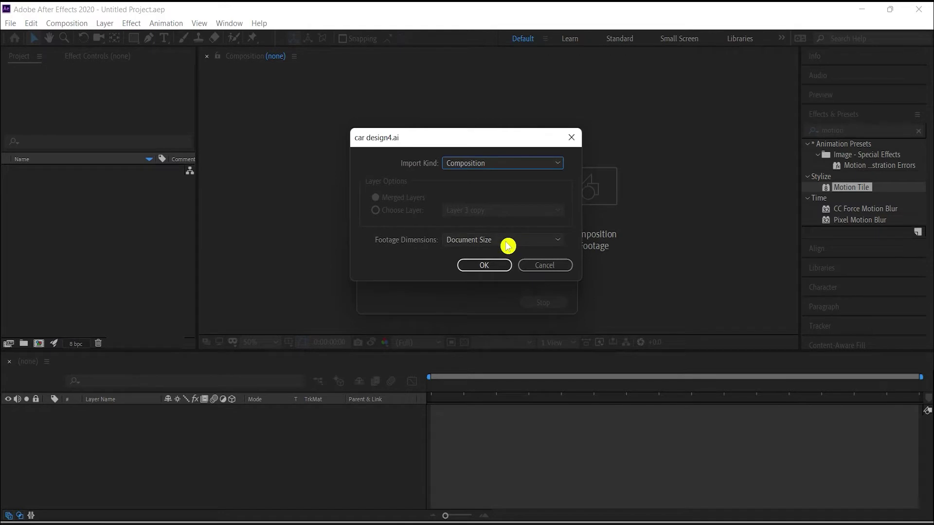
pyautogui.click(493, 267)
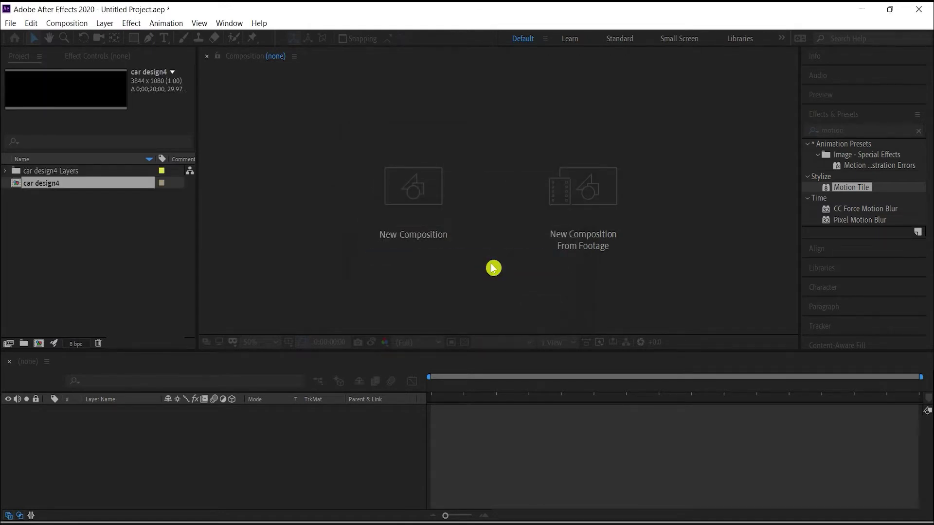
# Place the car design4 composition on the timeline and play it
pyautogui.click(43, 186)
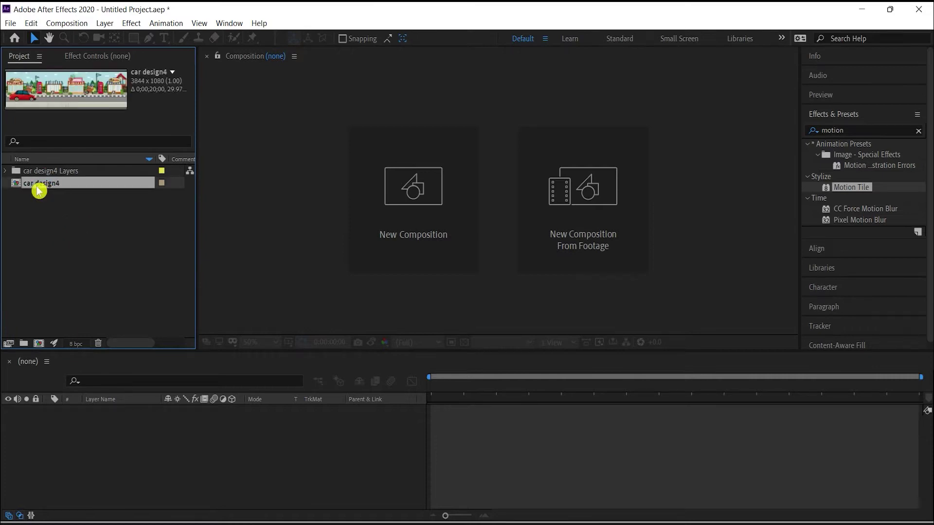
pyautogui.moveTo(38, 188); pyautogui.dragTo(92, 459)
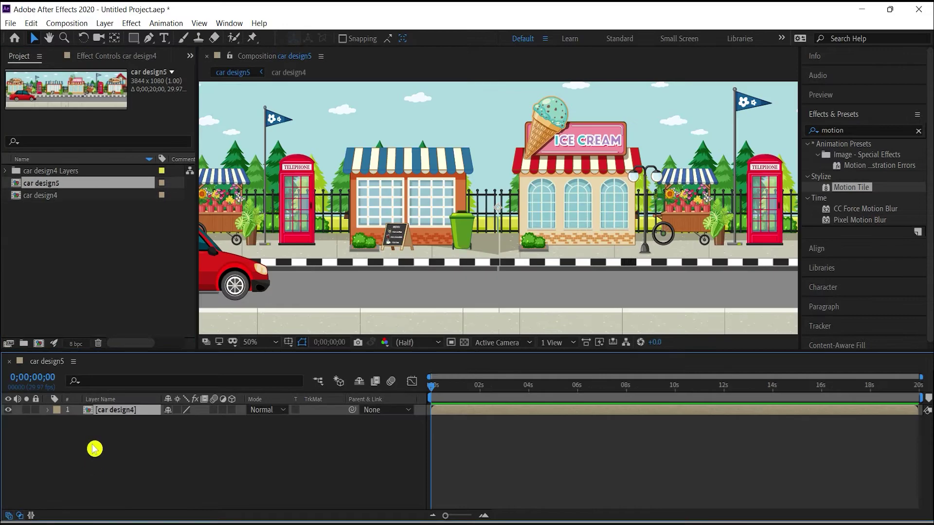
pyautogui.press(',')
pyautogui.press('space')
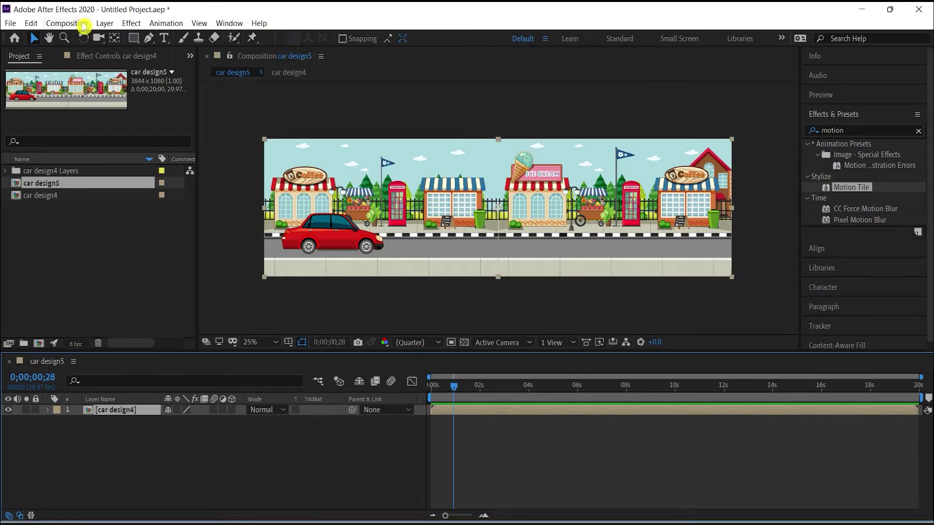
# Set the car design5 width to 1920, then open the car design4 precomp at time 0
pyautogui.click(67, 24)
pyautogui.click(99, 56)
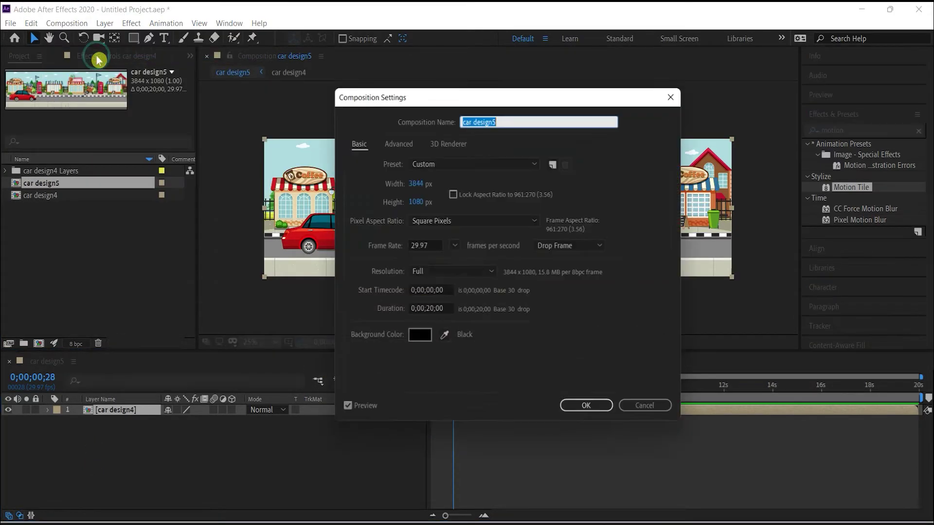
pyautogui.click(414, 181)
pyautogui.write('1920')
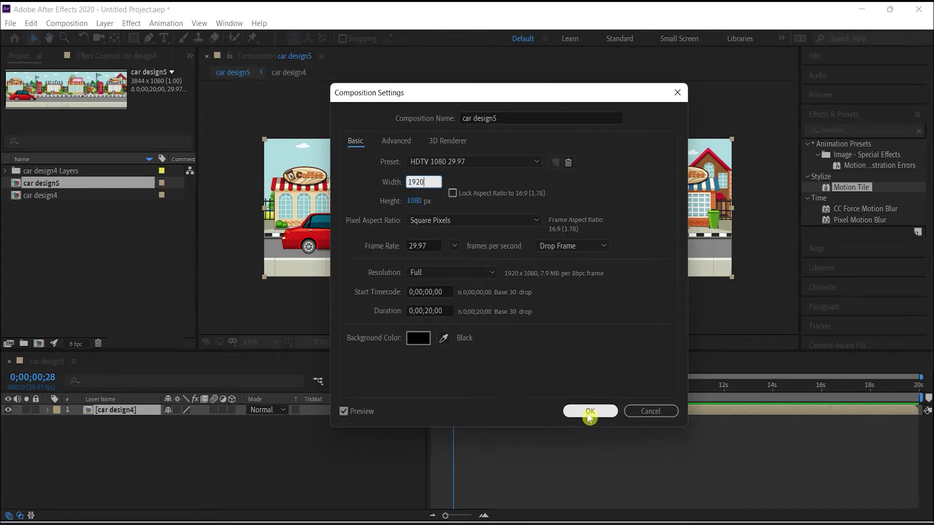
pyautogui.click(590, 411)
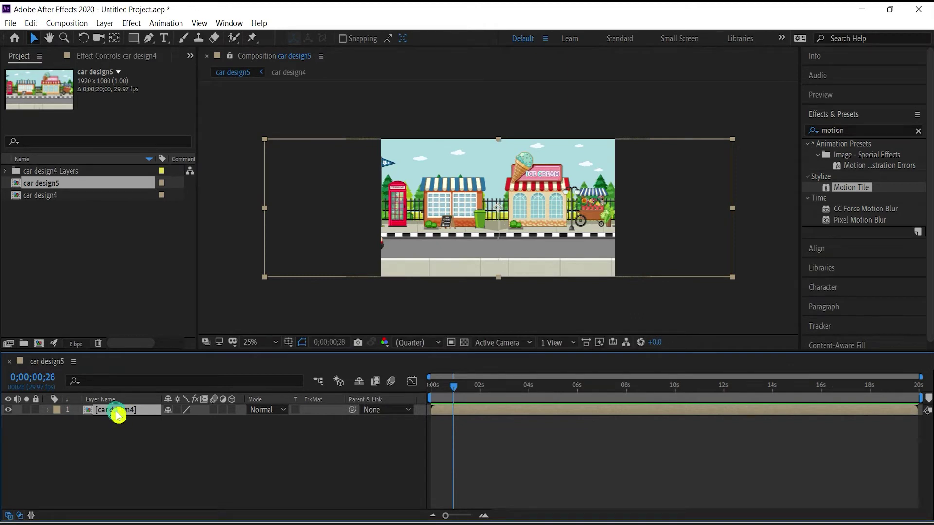
pyautogui.doubleClick(118, 414)
pyautogui.moveTo(455, 389)
pyautogui.mouseDown()
pyautogui.moveTo(423, 393)
pyautogui.moveTo(750, 386)
pyautogui.moveTo(431, 389)
pyautogui.mouseUp()
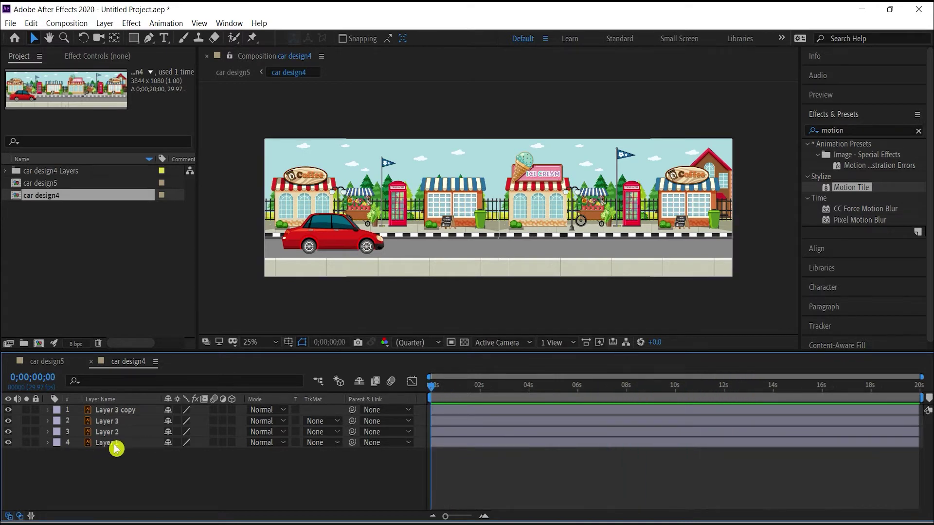
# Set the car design4 composition width to 1920 for a 1920x1080 size
pyautogui.click(66, 23)
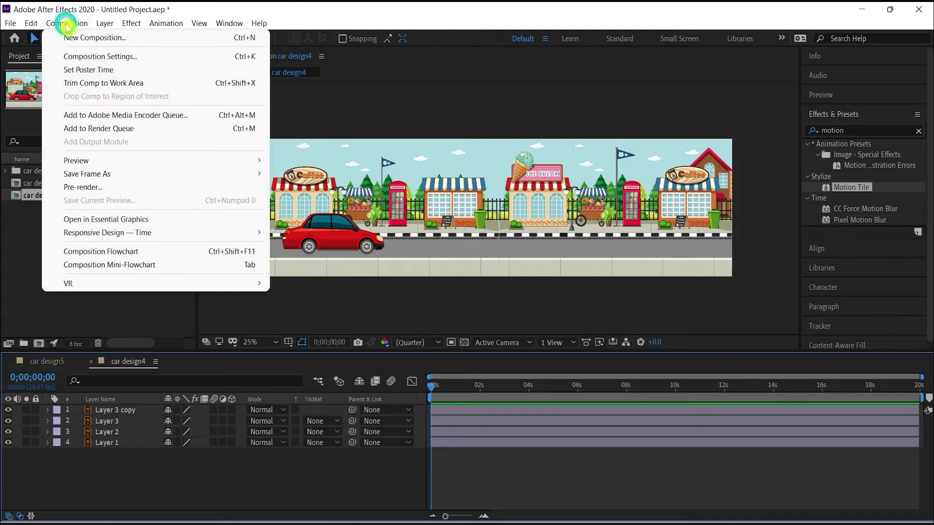
pyautogui.click(95, 54)
pyautogui.press('Tab')
pyautogui.write('1920')
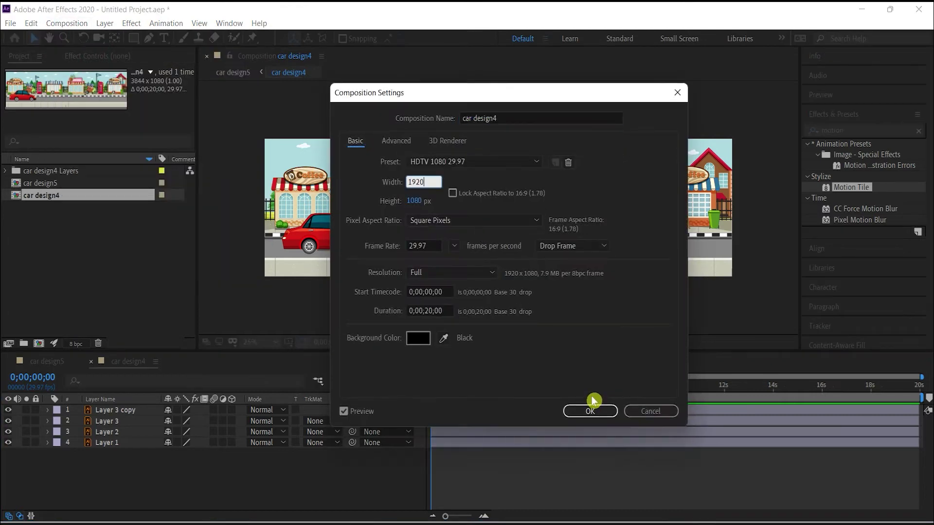
pyautogui.click(608, 409)
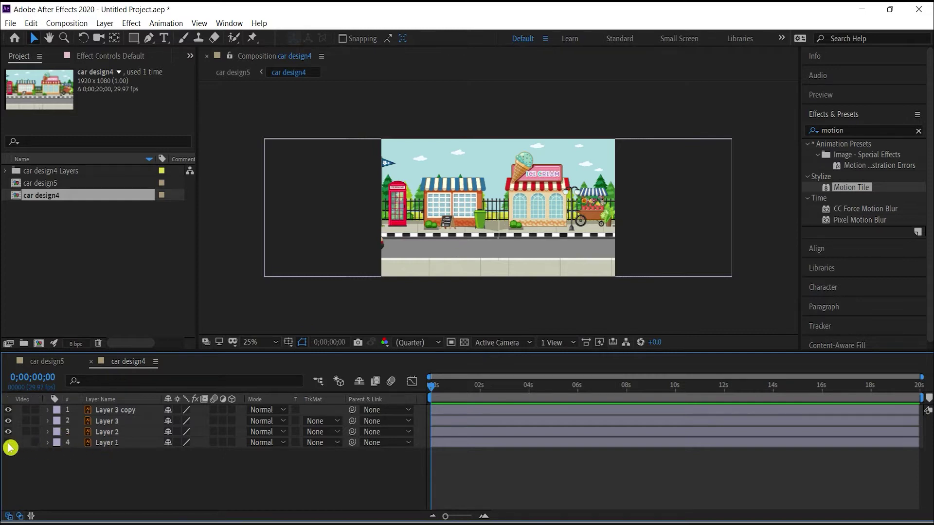
# Move Layer 3 copy, Layer 3 and Layer 2 right so the red car sits in frame
pyautogui.click(128, 411)
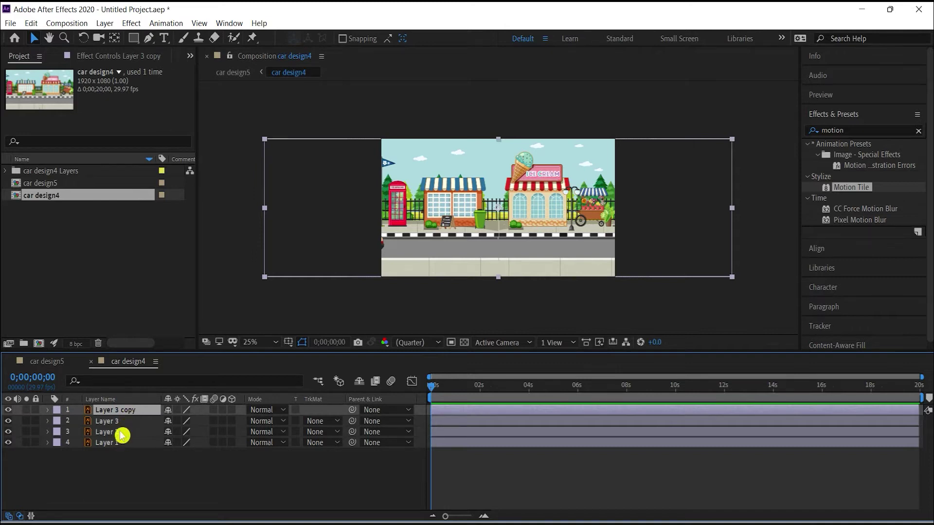
pyautogui.keyDown('shift'); pyautogui.click(122, 432); pyautogui.keyUp('shift')
pyautogui.click(34, 39)
pyautogui.moveTo(335, 200); pyautogui.dragTo(427, 204)
pyautogui.moveTo(451, 204); pyautogui.dragTo(444, 200)
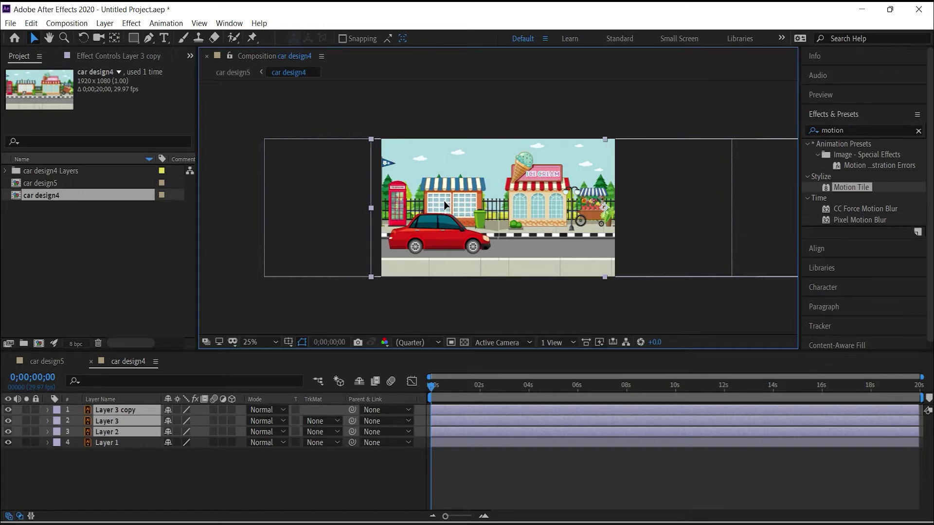
pyautogui.click(125, 501)
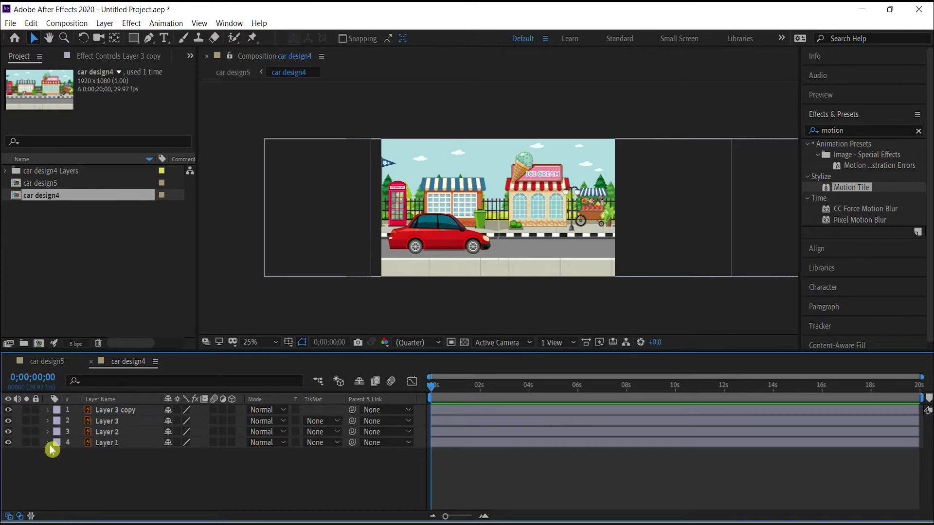
pyautogui.moveTo(435, 390); pyautogui.dragTo(422, 404)
# Slide street Layer 1 to Position X 1879.9 and keyframe that Position at the start
pyautogui.click(49, 443)
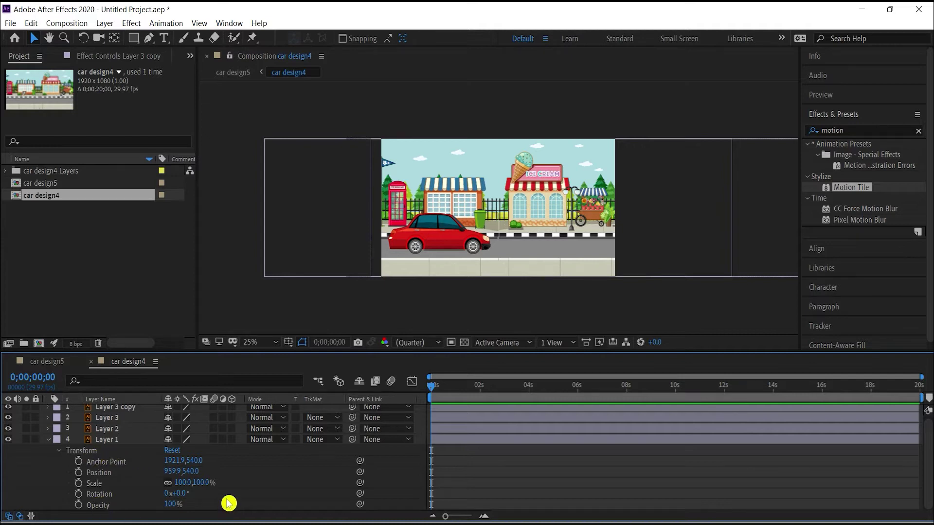
pyautogui.click(53, 439)
pyautogui.press('p')
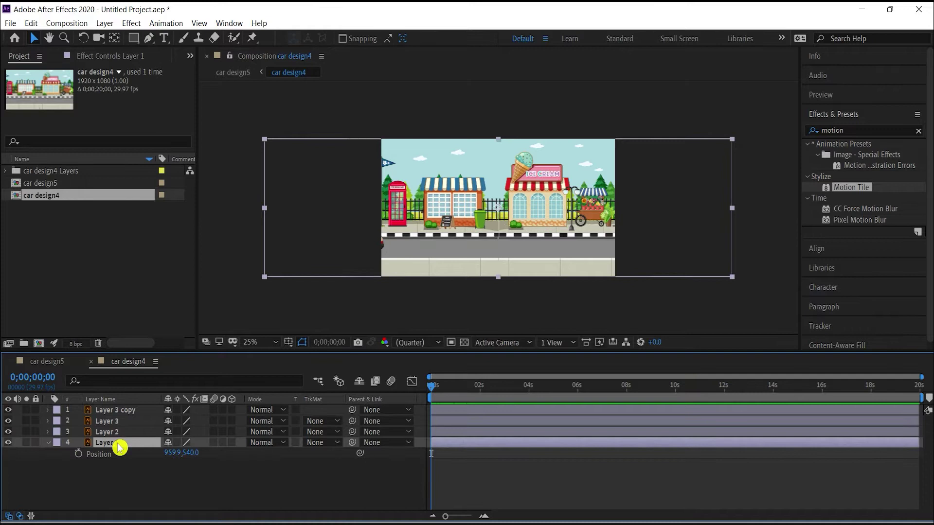
pyautogui.press('p')
pyautogui.press('p')
pyautogui.moveTo(450, 201); pyautogui.dragTo(557, 197)
pyautogui.hotkey('ctrl', 'z')
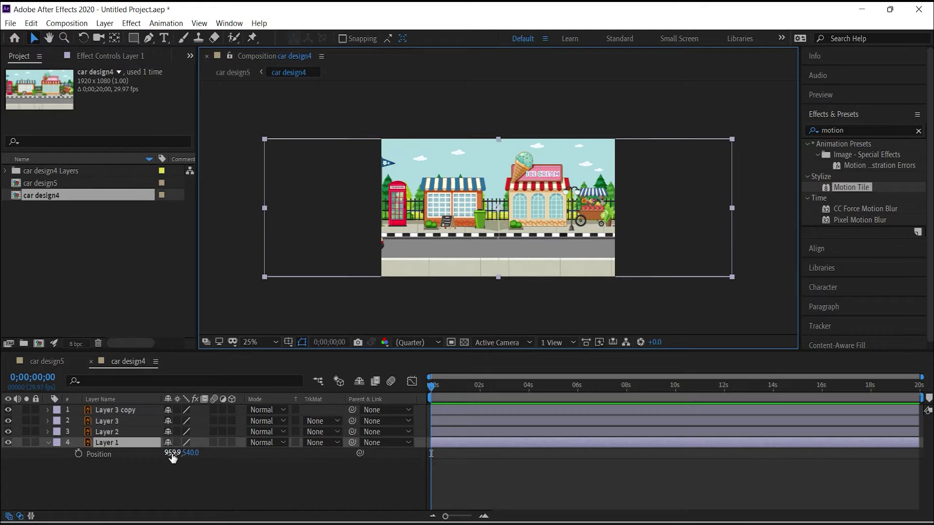
pyautogui.moveTo(172, 453); pyautogui.dragTo(709, 432)
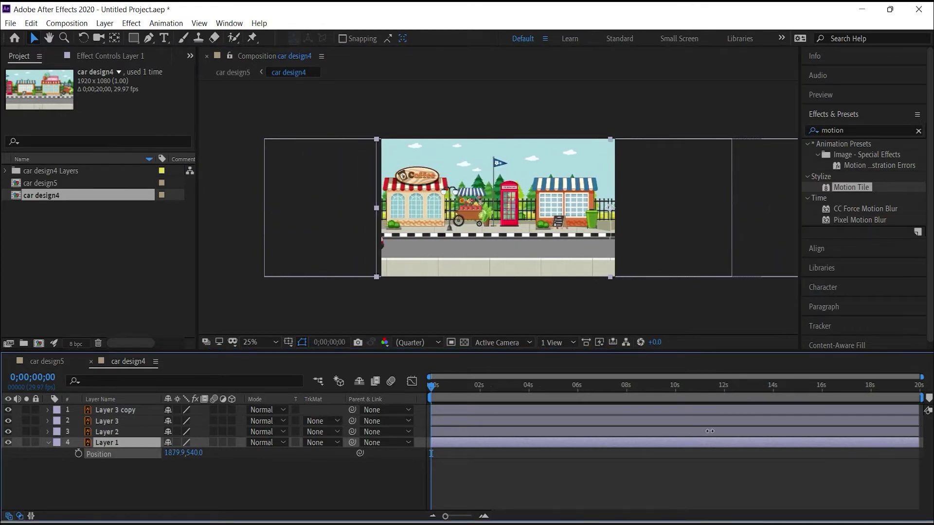
pyautogui.click(129, 460)
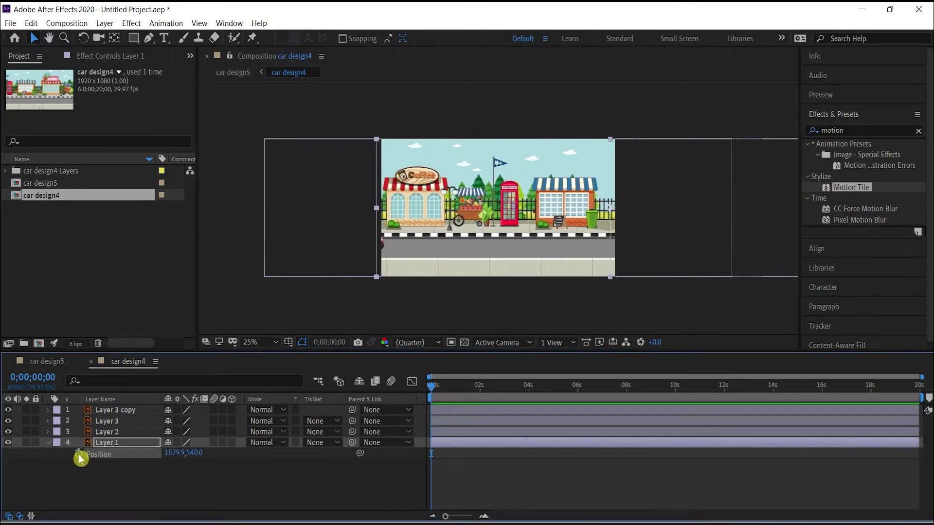
pyautogui.moveTo(437, 390); pyautogui.dragTo(920, 388)
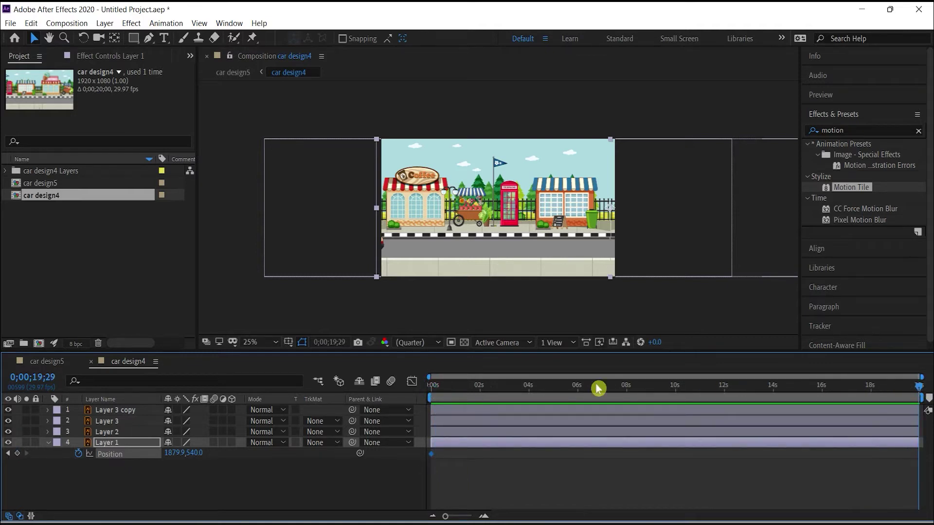
# Set the end Position X to 1315.9, preview, then remove Layer 1's Position keyframes
pyautogui.moveTo(176, 457)
pyautogui.mouseDown()
pyautogui.moveTo(6, 451)
pyautogui.moveTo(165, 475)
pyautogui.moveTo(167, 465)
pyautogui.moveTo(14, 460)
pyautogui.mouseUp()
pyautogui.press('space')
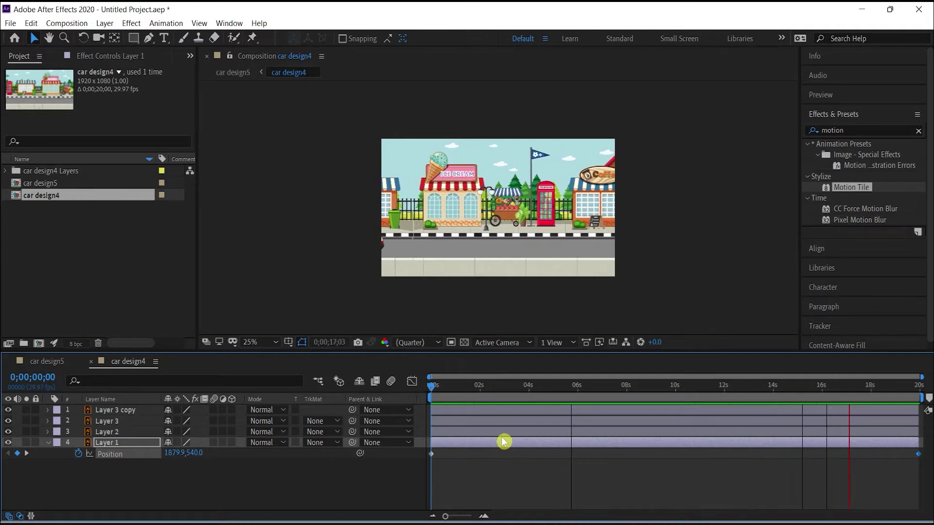
pyautogui.press('space')
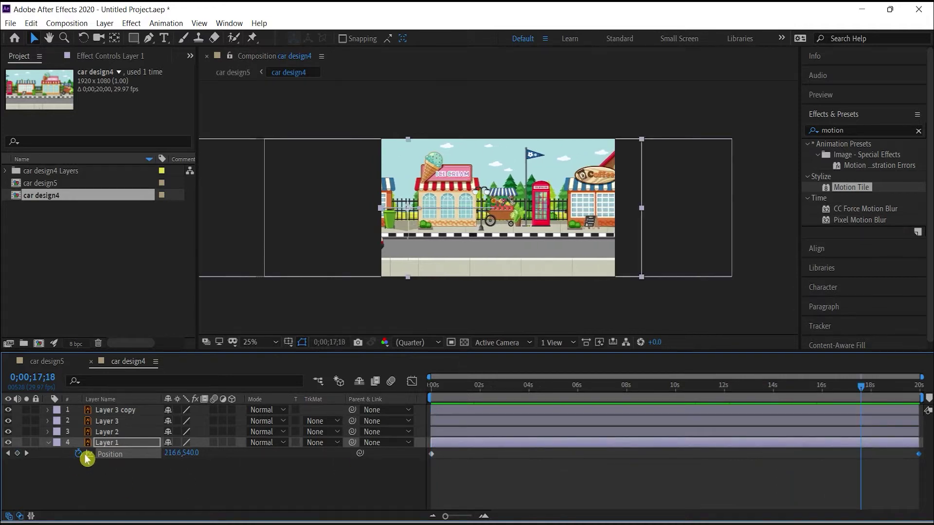
pyautogui.click(79, 455)
pyautogui.moveTo(869, 390); pyautogui.dragTo(426, 391)
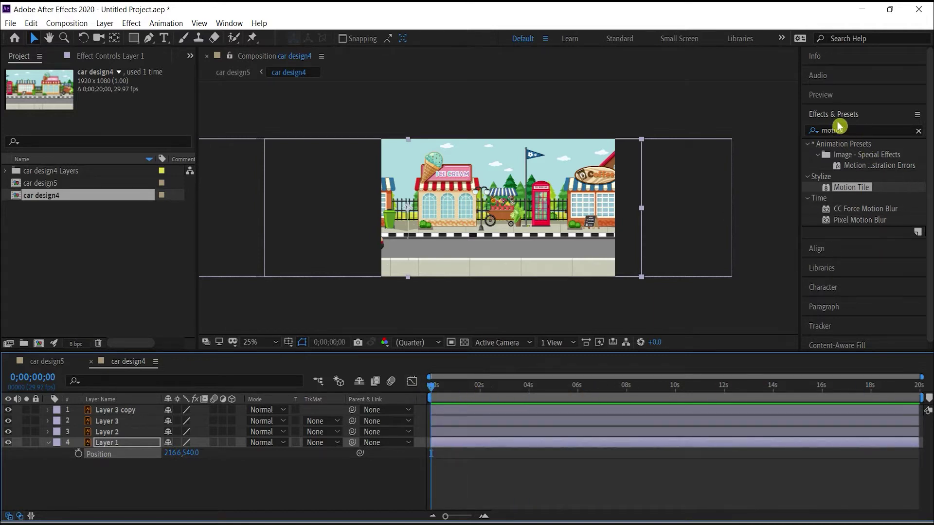
# Search the effects for 'moti' and apply Stylize > Motion Tile to Layer 1
pyautogui.click(870, 130)
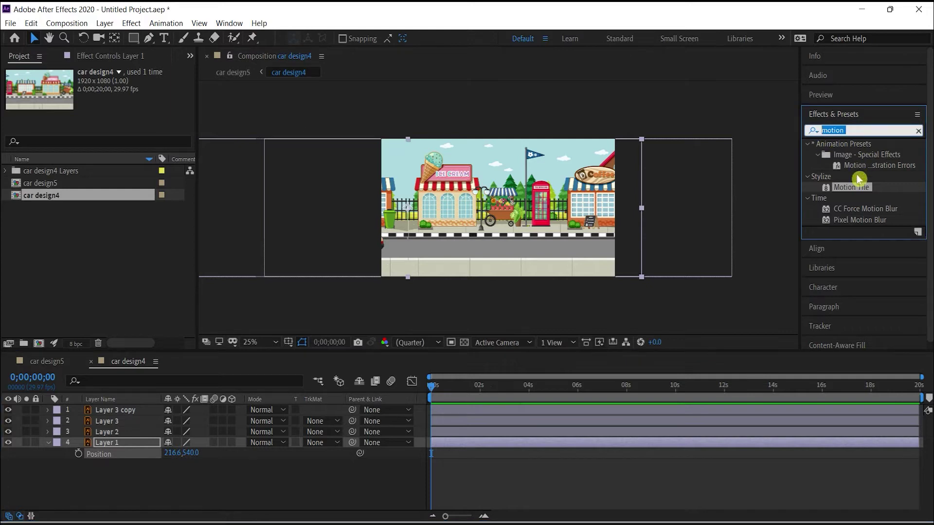
pyautogui.click(920, 131)
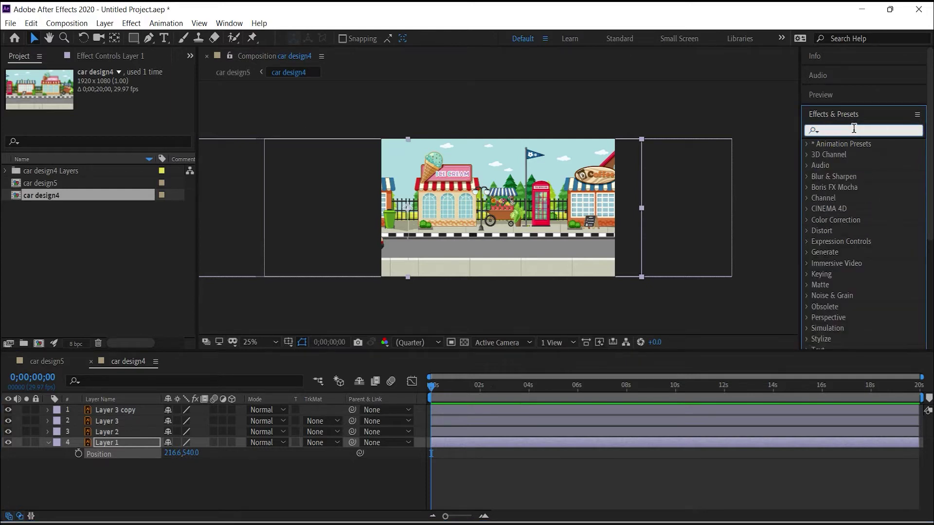
pyautogui.write('moti')
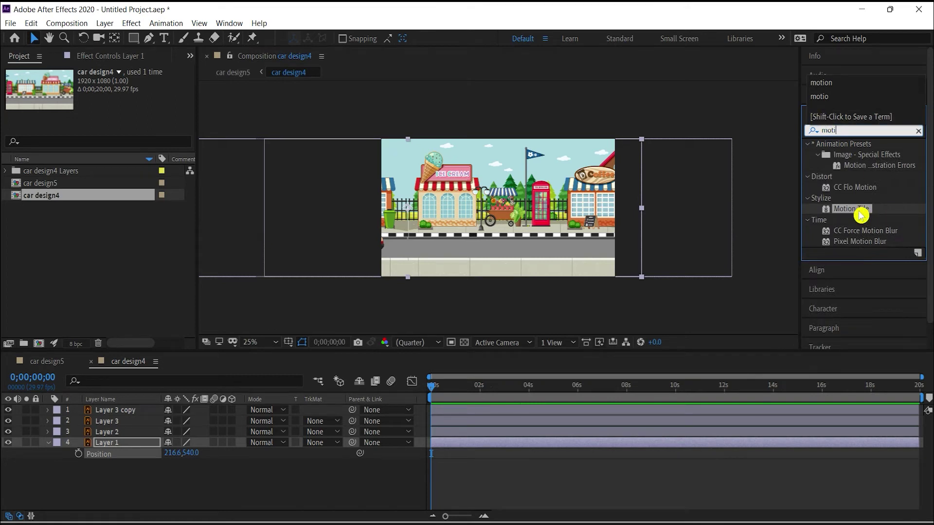
pyautogui.moveTo(848, 213); pyautogui.dragTo(536, 443)
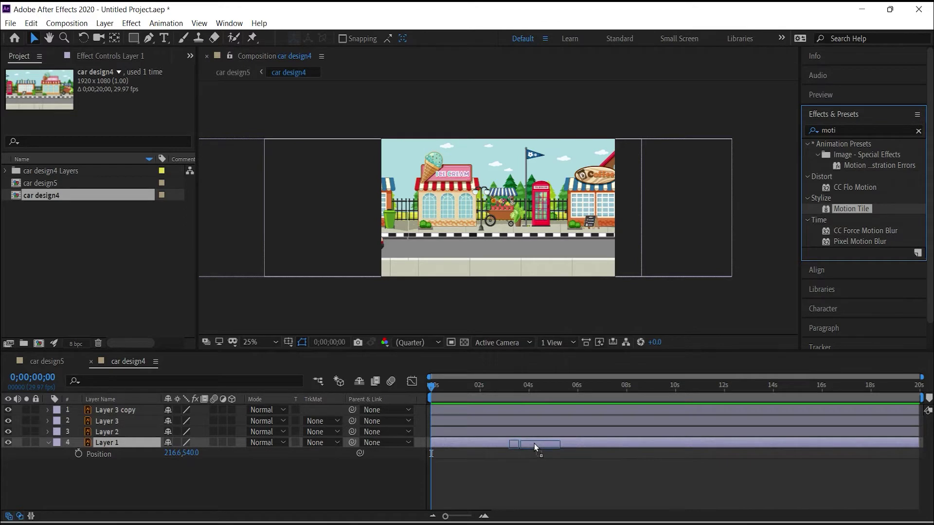
pyautogui.moveTo(536, 445); pyautogui.dragTo(534, 444)
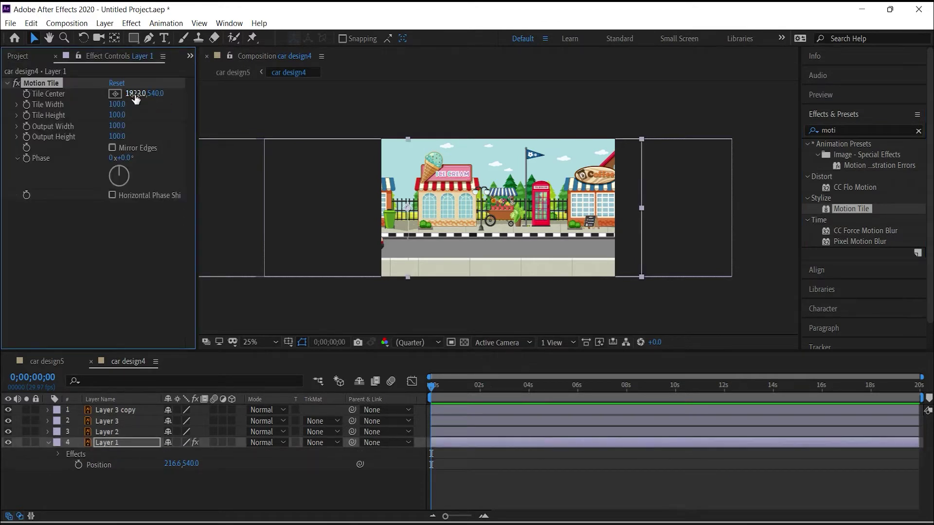
# Adjust Motion Tile's Tile Center X and set a starting Tile Center keyframe
pyautogui.moveTo(133, 93); pyautogui.dragTo(315, 116)
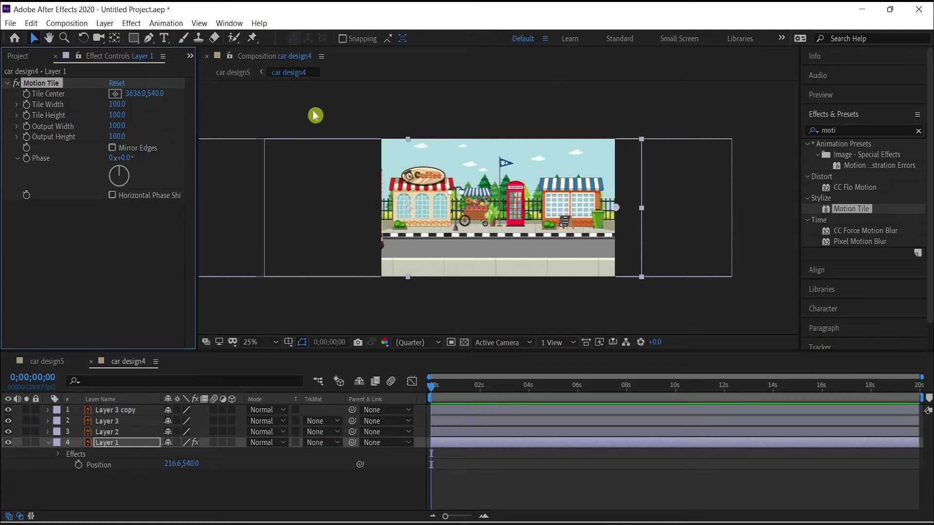
pyautogui.moveTo(134, 96)
pyautogui.mouseDown()
pyautogui.moveTo(185, 94)
pyautogui.moveTo(133, 97)
pyautogui.mouseUp()
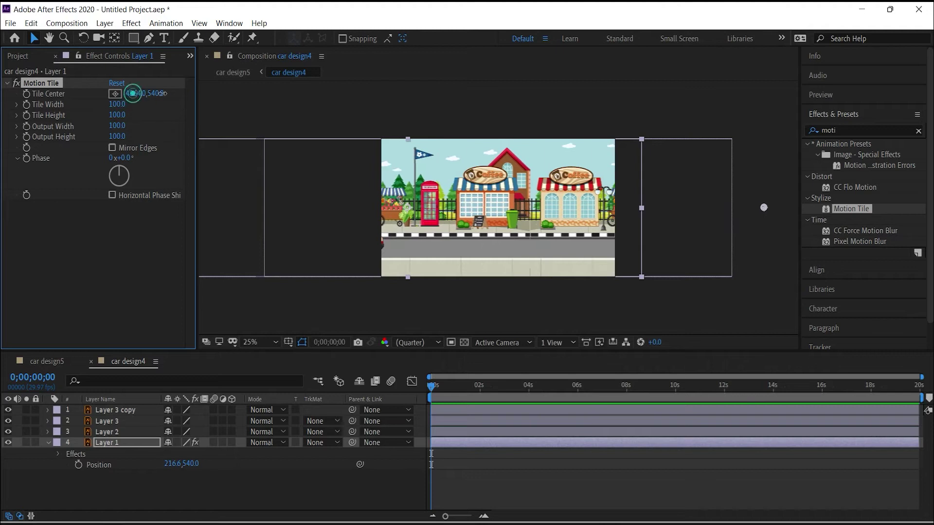
pyautogui.click(132, 95)
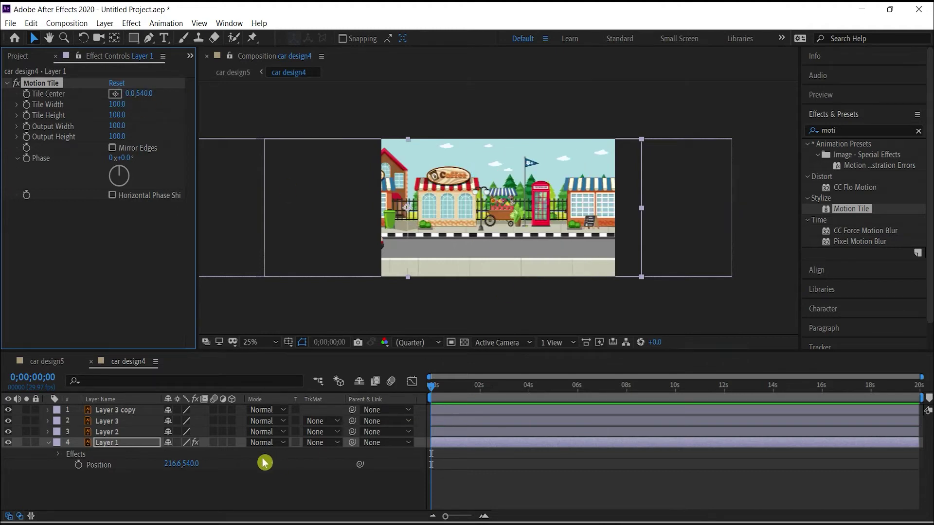
pyautogui.click(26, 93)
pyautogui.moveTo(432, 385); pyautogui.dragTo(706, 385)
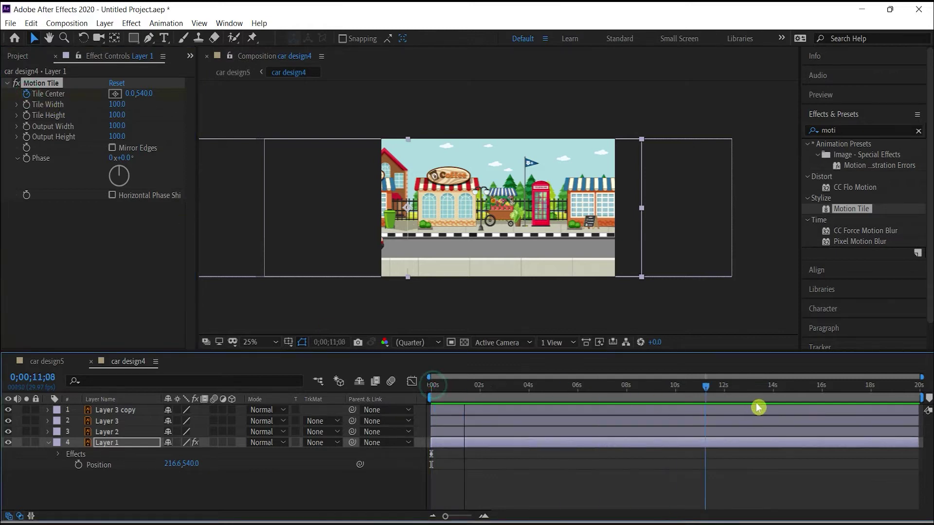
# At the composition end, set Tile Center X to -200000
pyautogui.press('End')
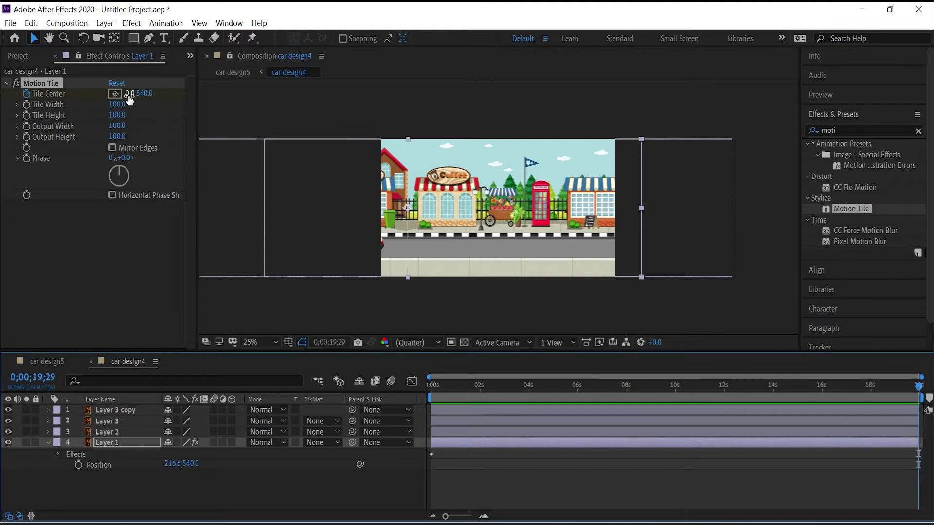
pyautogui.moveTo(130, 95); pyautogui.dragTo(27, 94)
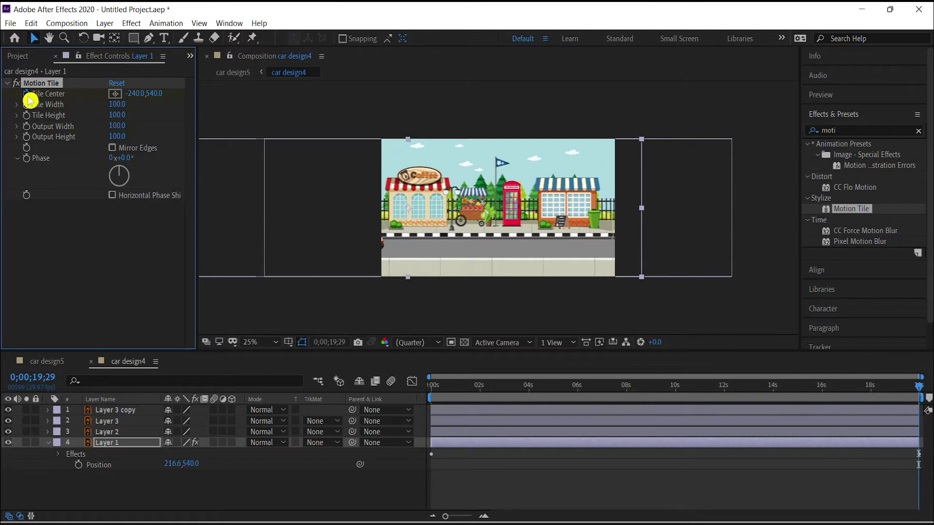
pyautogui.moveTo(140, 99); pyautogui.dragTo(122, 95)
pyautogui.click(135, 94)
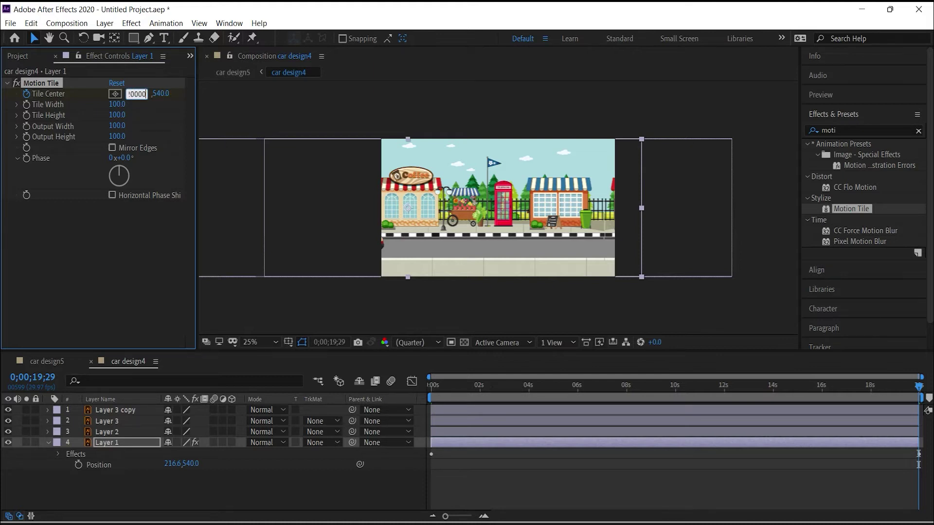
pyautogui.press('Return')
# Preview the scrolling street from the start of the composition
pyautogui.click(457, 392)
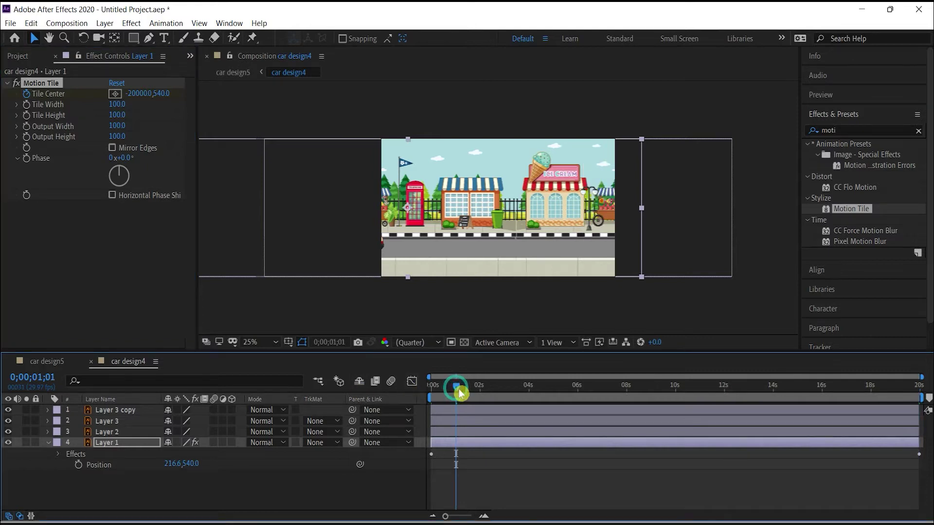
pyautogui.moveTo(461, 393); pyautogui.dragTo(424, 394)
pyautogui.press('space')
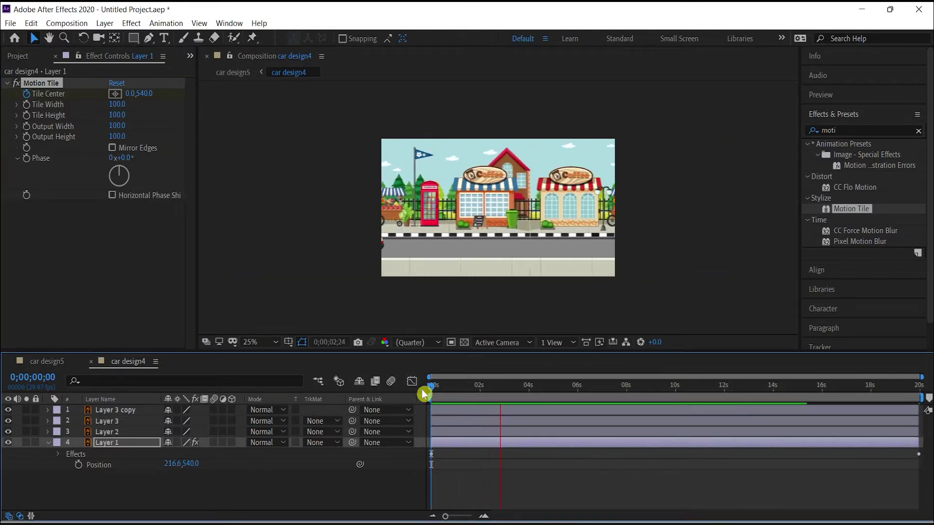
pyautogui.press('space')
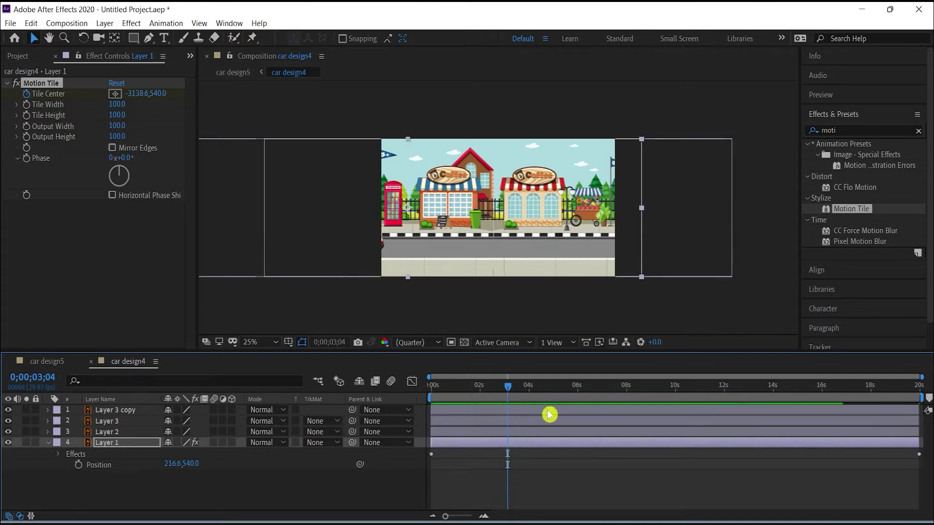
# Set the last keyframe's Tile Center X to -150000 and preview the slower scroll
pyautogui.press('End')
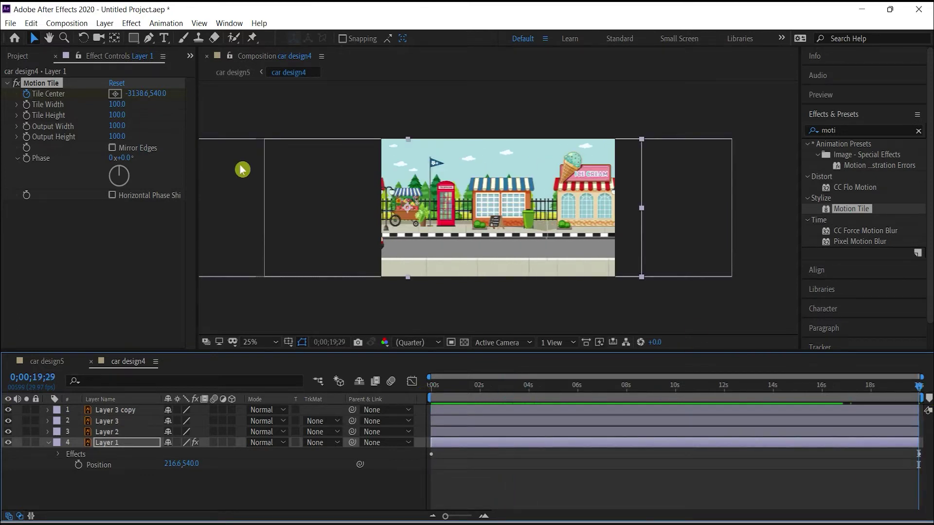
pyautogui.click(135, 93)
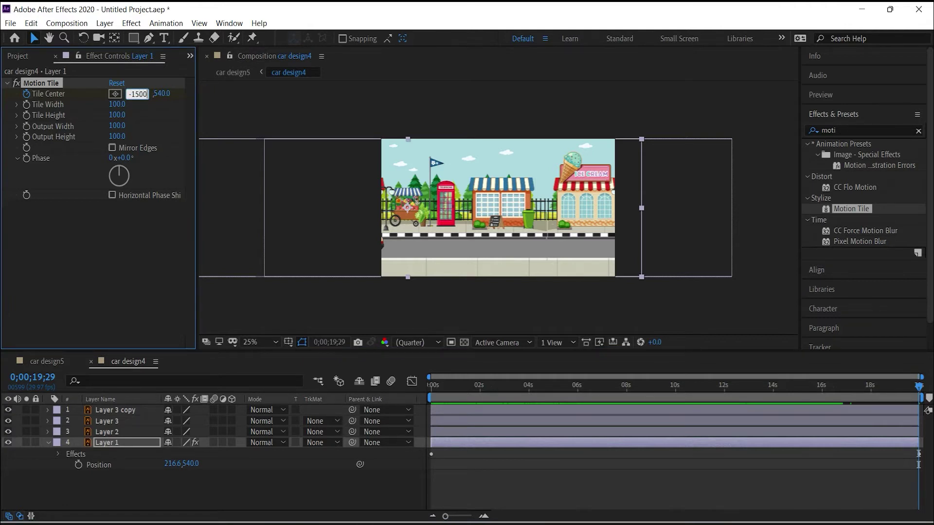
pyautogui.click(207, 97)
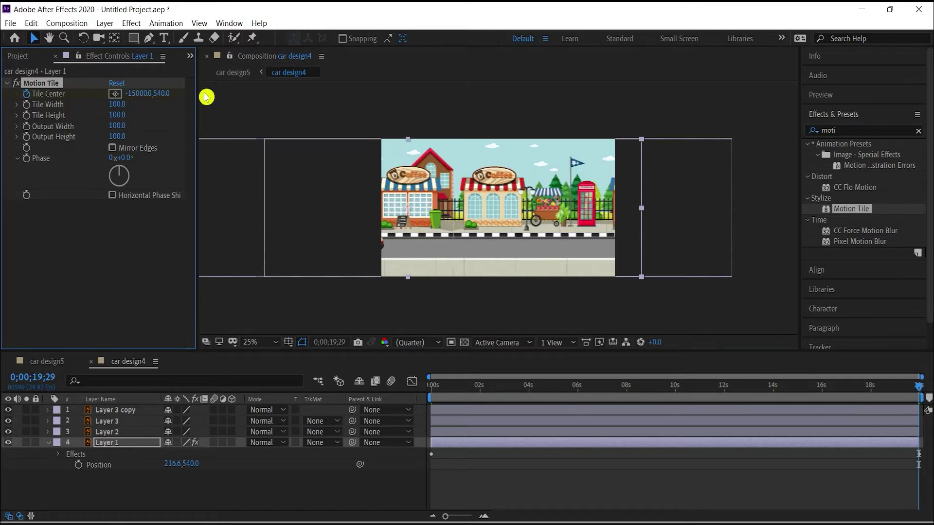
pyautogui.press('space')
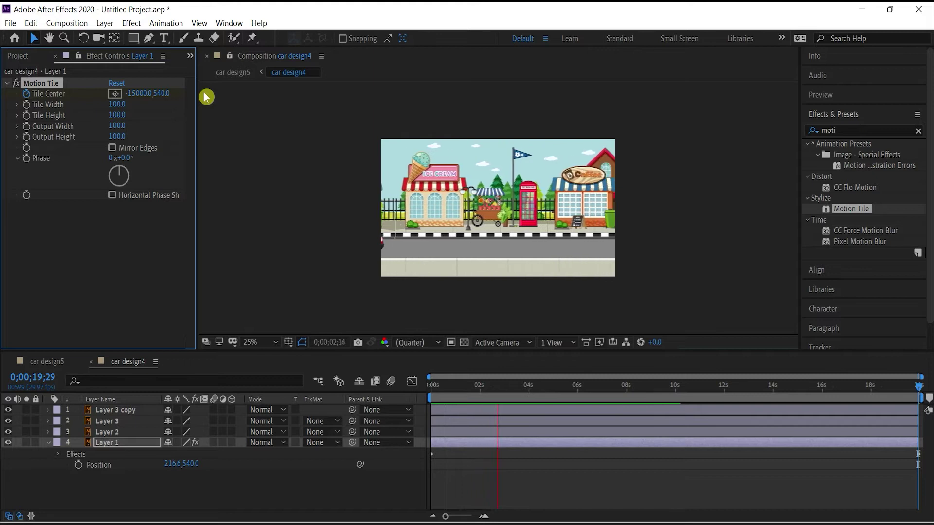
pyautogui.press('space')
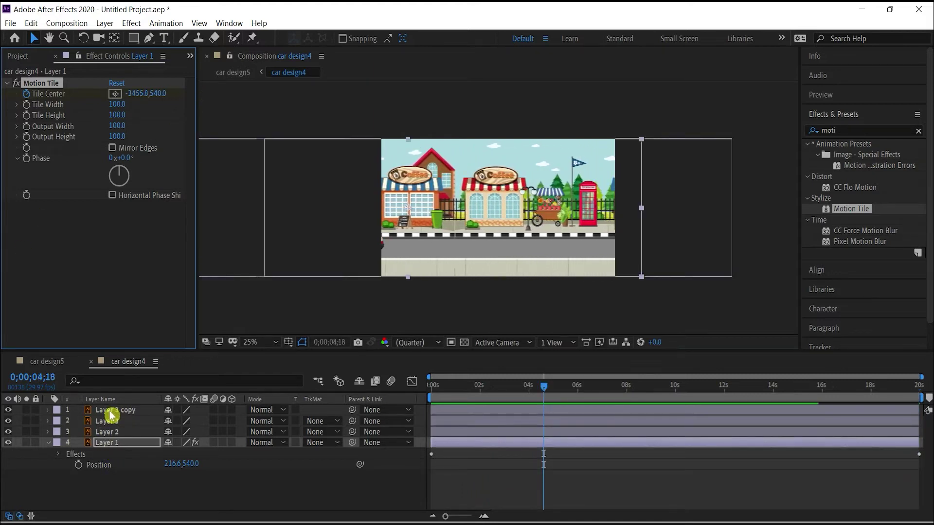
pyautogui.click(110, 411)
# Select the car layers, move the red car left onto the road, and preview it
pyautogui.keyDown('shift'); pyautogui.click(117, 433); pyautogui.keyUp('shift')
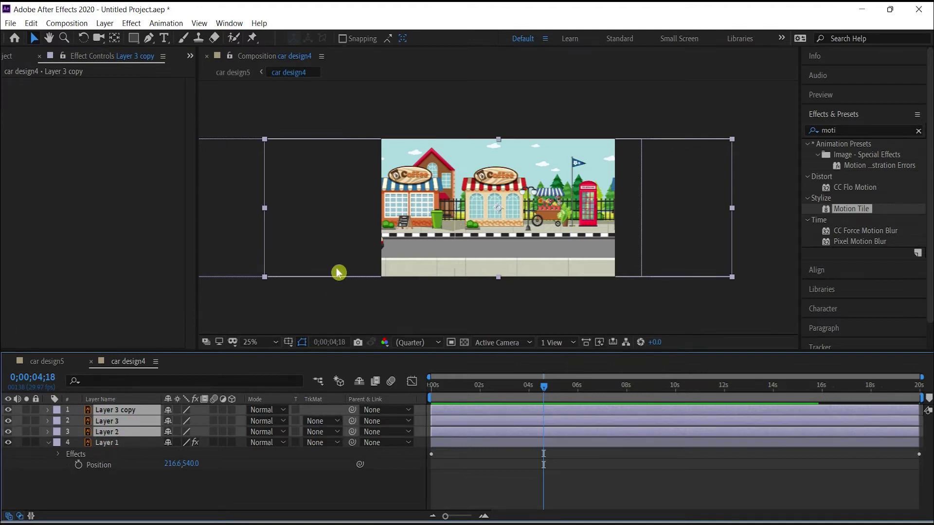
pyautogui.click(34, 38)
pyautogui.moveTo(339, 198); pyautogui.dragTo(446, 200)
pyautogui.moveTo(544, 389); pyautogui.dragTo(414, 389)
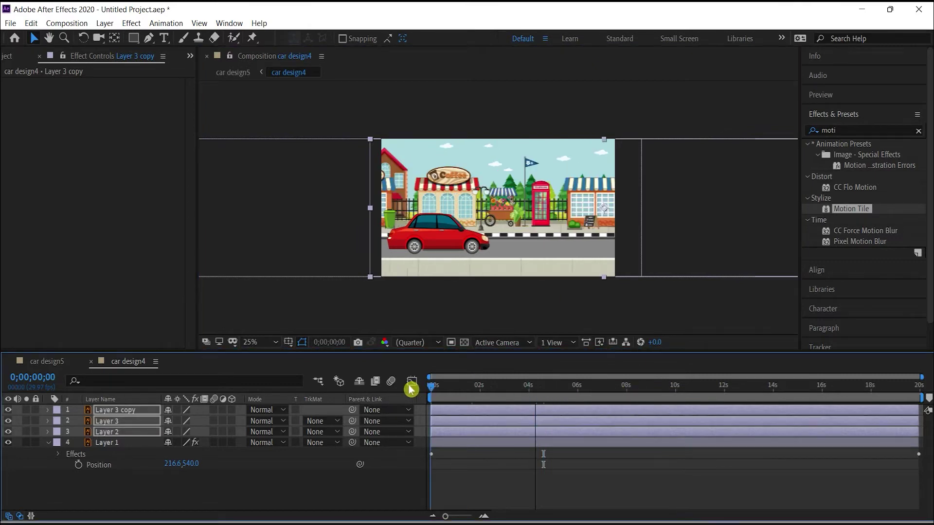
pyautogui.press('space')
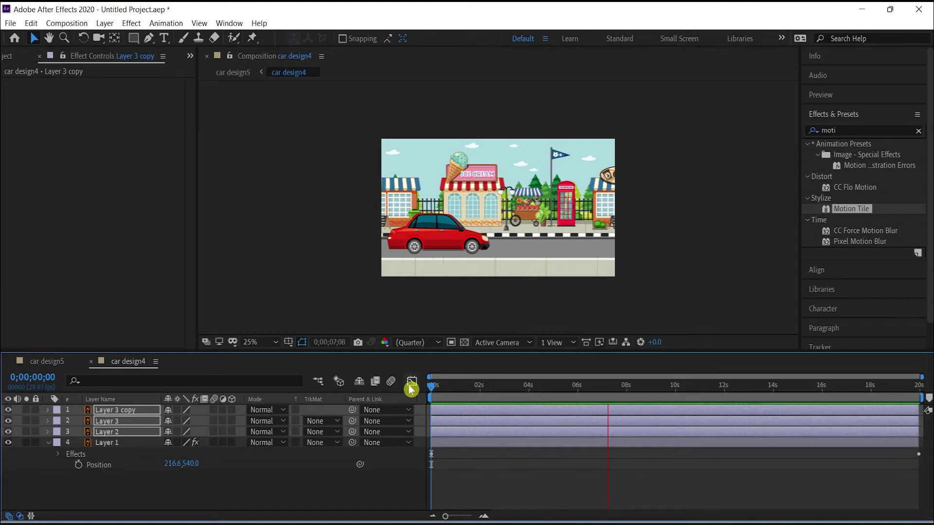
pyautogui.press('space')
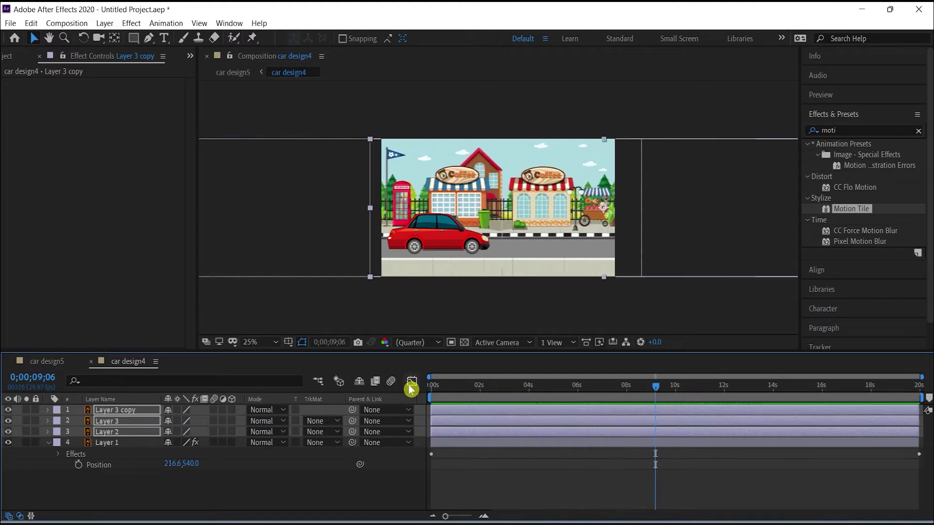
# Toggle a car layer's visibility to identify it, then select Layer 2 at the composition start
pyautogui.click(625, 317)
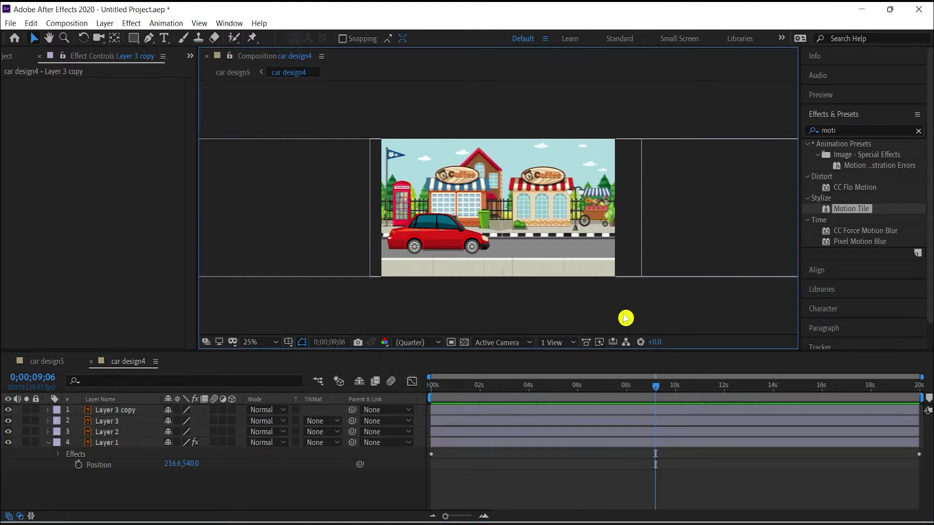
pyautogui.click(450, 241)
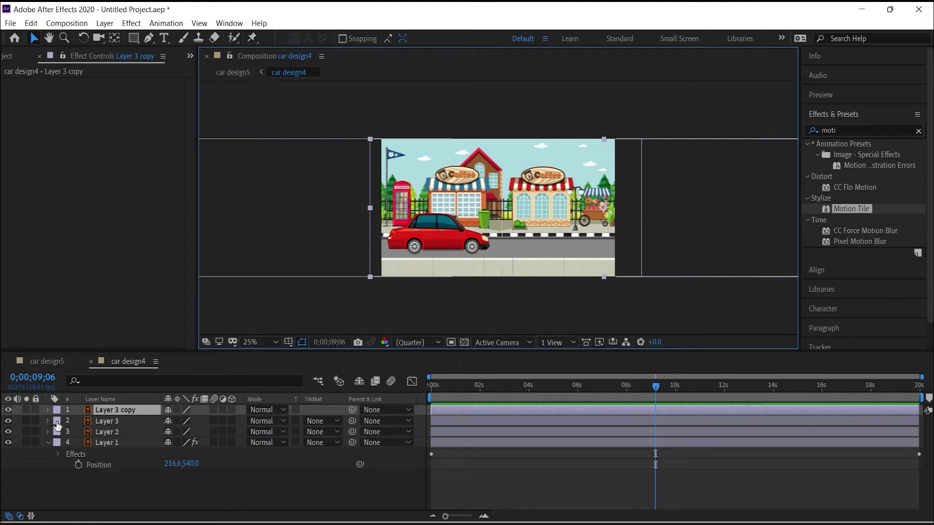
pyautogui.click(11, 414)
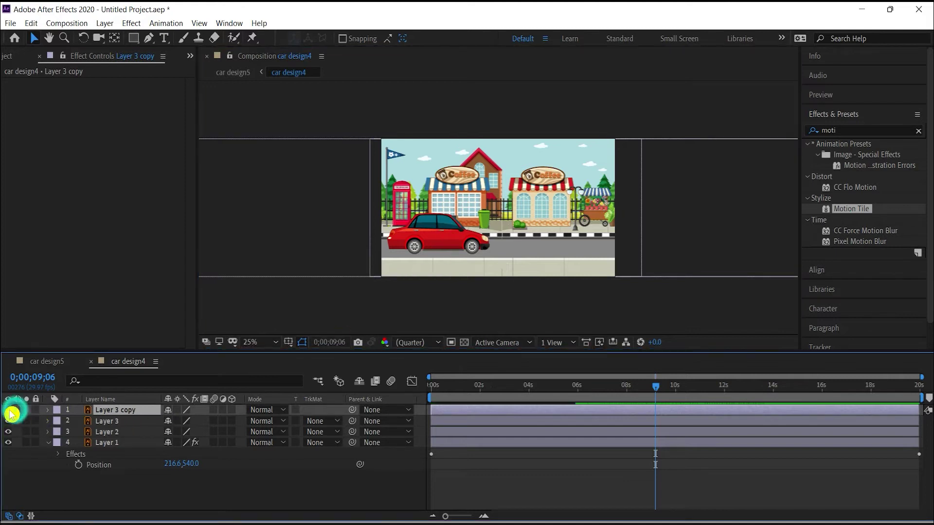
pyautogui.moveTo(10, 424); pyautogui.dragTo(11, 436)
pyautogui.click(10, 436)
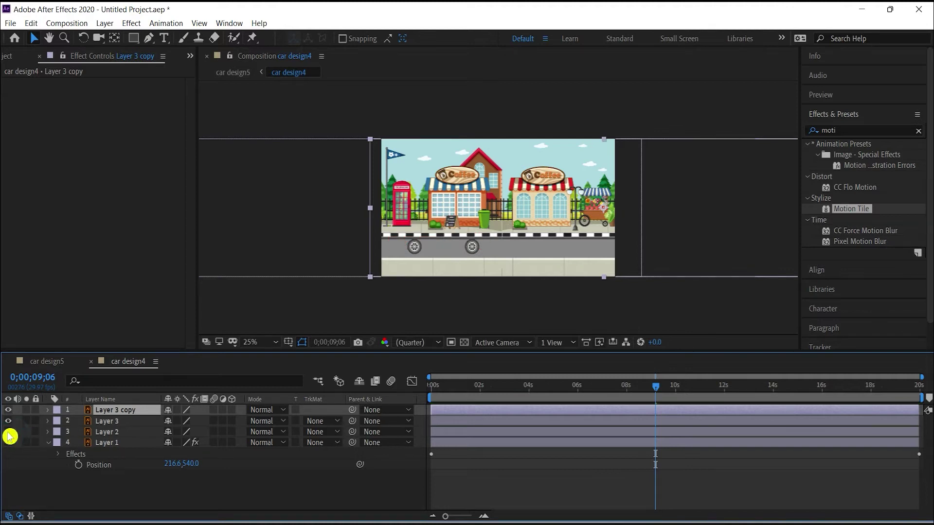
pyautogui.click(9, 438)
pyautogui.click(111, 436)
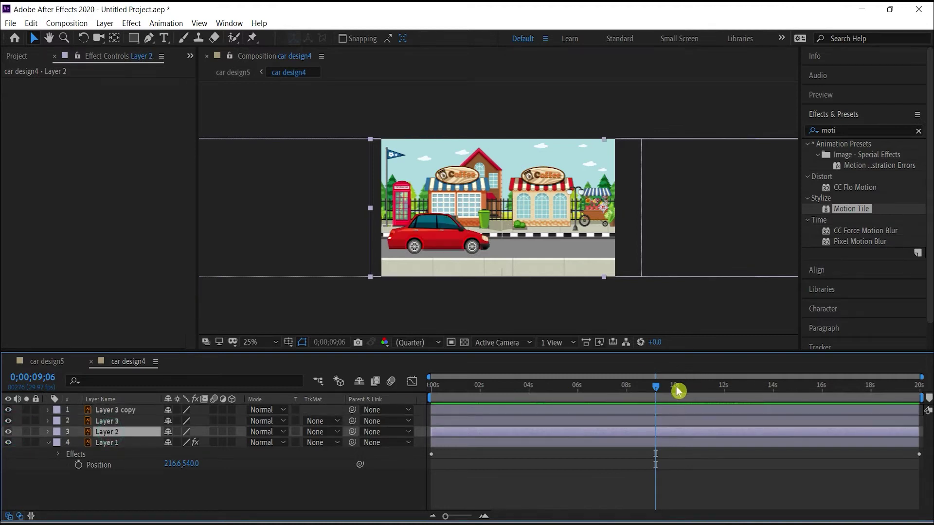
pyautogui.moveTo(656, 387); pyautogui.dragTo(415, 380)
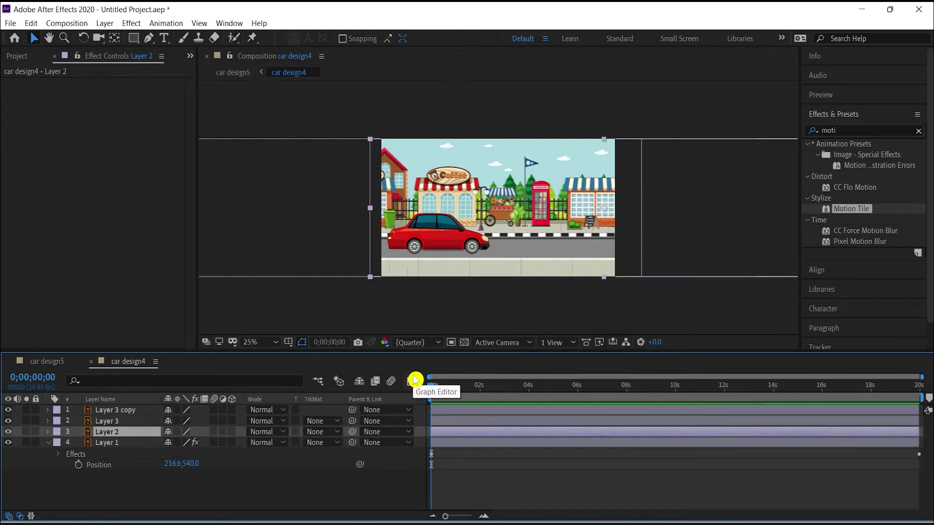
# Keyframe Layer 2's Position, nudging the car slightly right and down
pyautogui.click(48, 432)
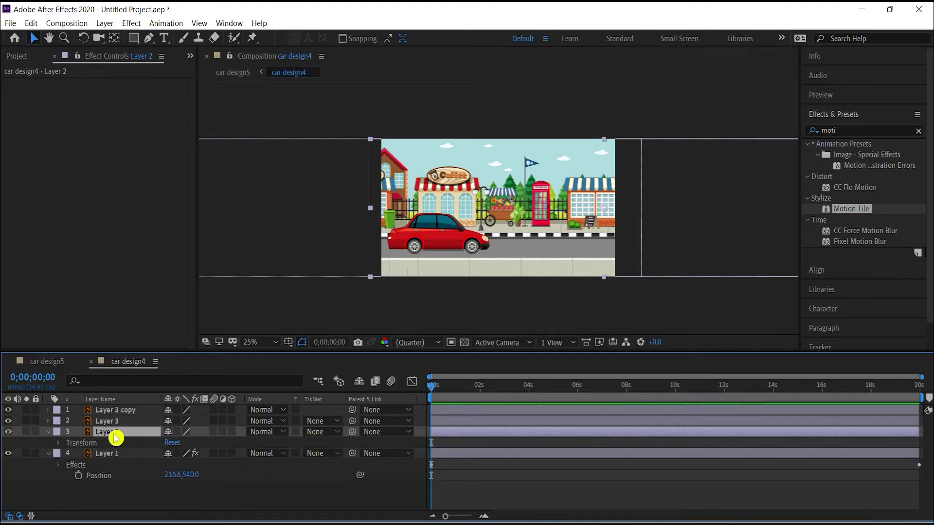
pyautogui.press('p')
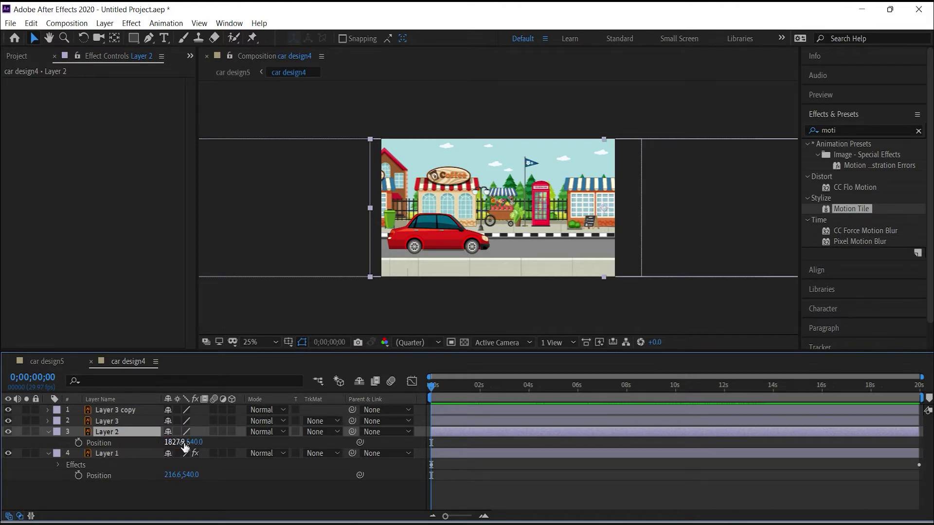
pyautogui.click(79, 443)
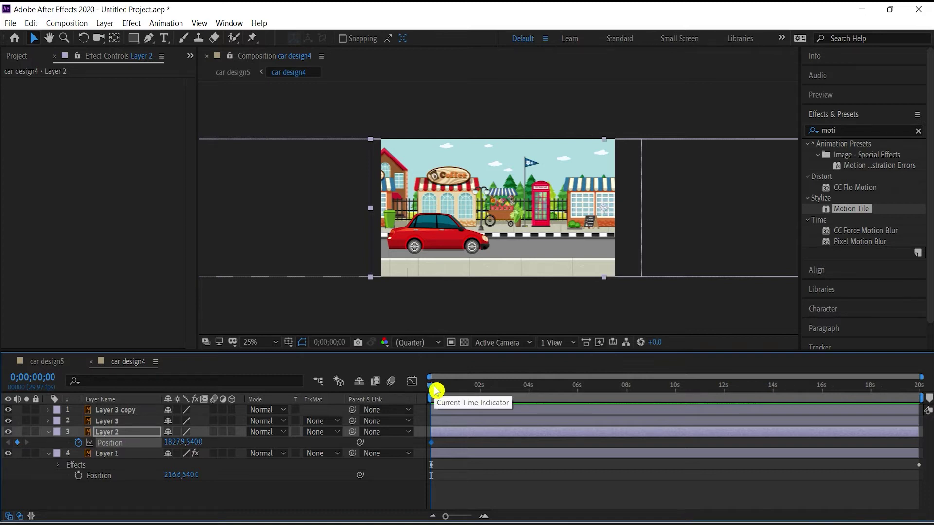
pyautogui.moveTo(435, 389); pyautogui.dragTo(443, 388)
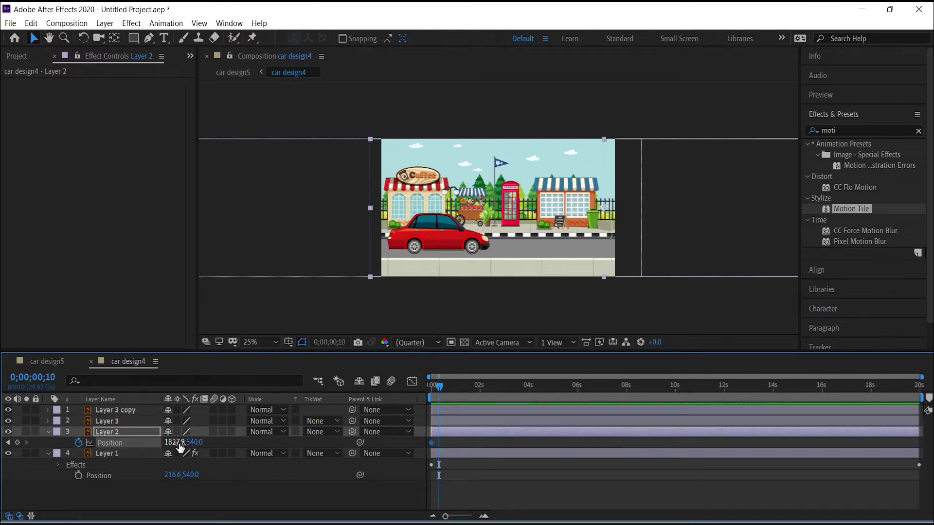
pyautogui.moveTo(177, 443); pyautogui.dragTo(181, 443)
pyautogui.moveTo(184, 446); pyautogui.dragTo(191, 441)
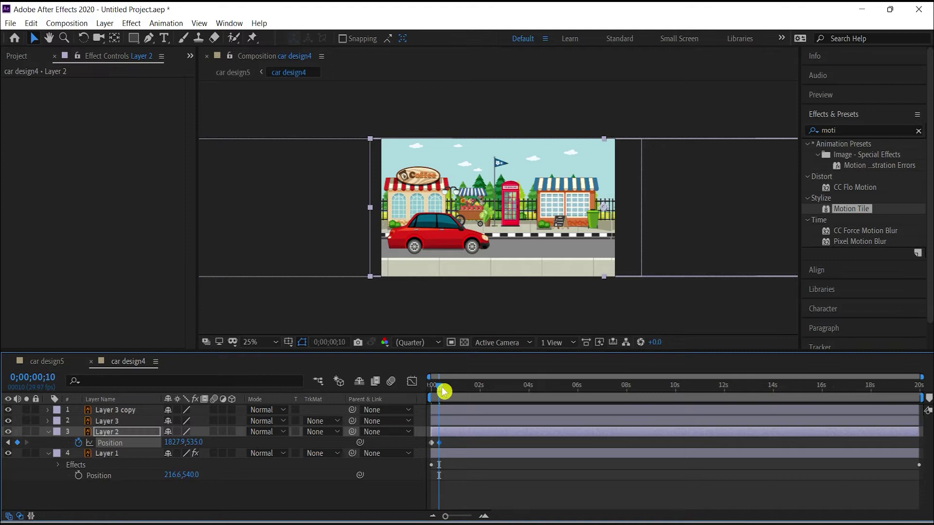
# Add a Position keyframe at 0;00;00;25 with a slightly shifted Y value
pyautogui.moveTo(443, 391); pyautogui.dragTo(462, 391)
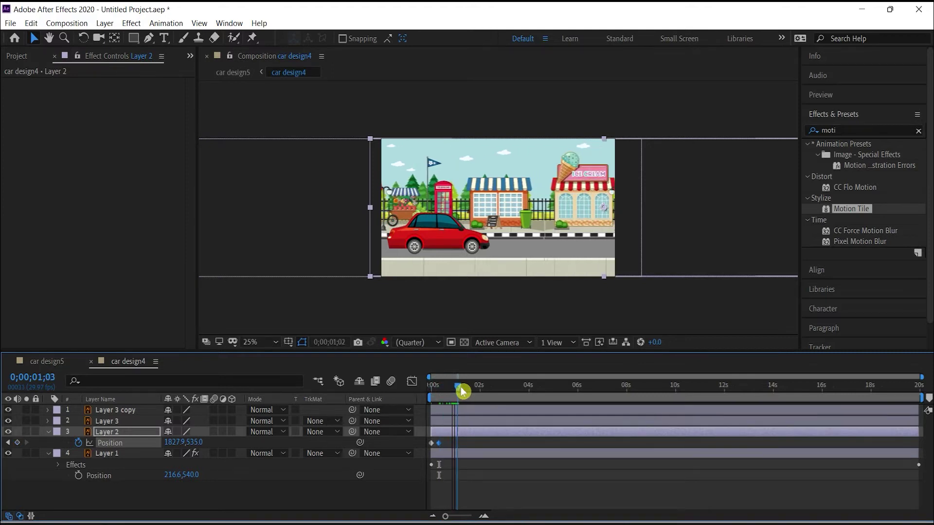
pyautogui.moveTo(462, 391); pyautogui.dragTo(451, 391)
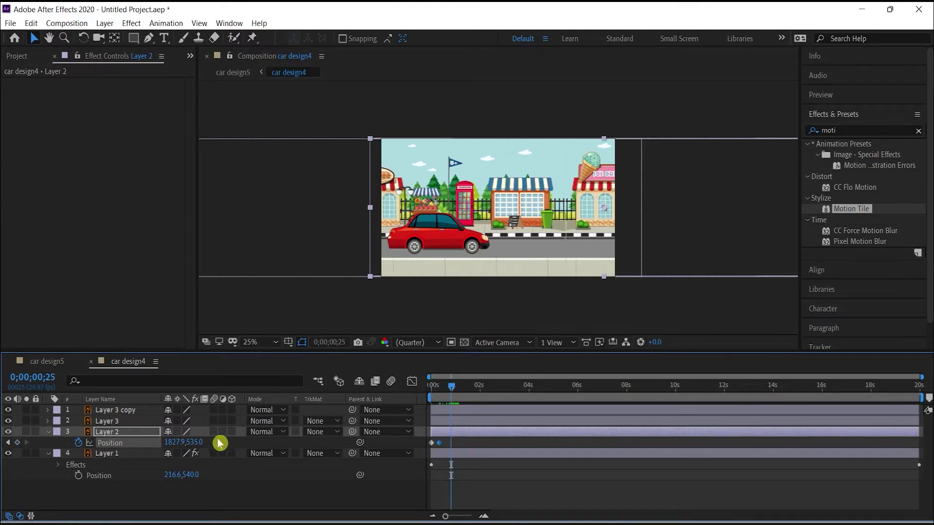
pyautogui.moveTo(198, 442); pyautogui.dragTo(199, 440)
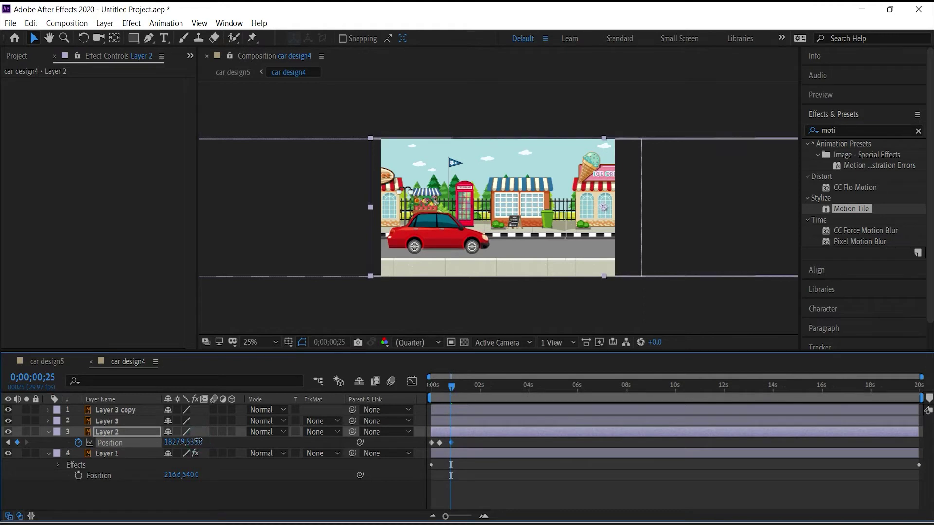
pyautogui.moveTo(456, 389)
pyautogui.mouseDown()
pyautogui.moveTo(430, 395)
pyautogui.moveTo(457, 386)
pyautogui.mouseUp()
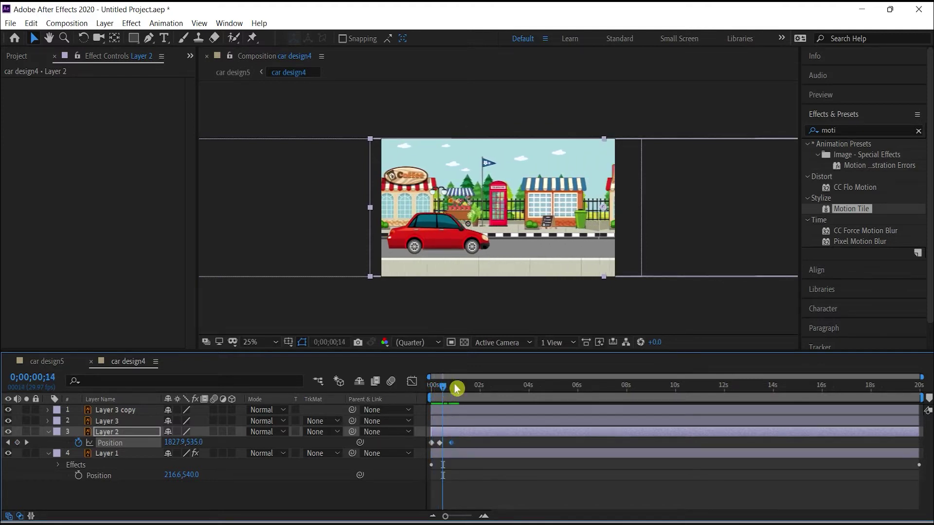
# Zoom the composition view to 50% and hide Layer 1's street background
pyautogui.click(465, 307)
pyautogui.press('.')
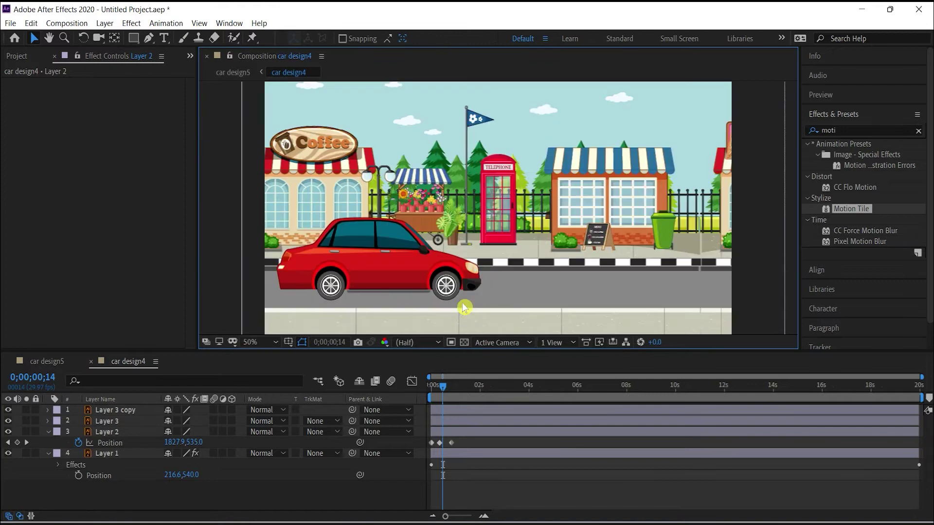
pyautogui.moveTo(445, 390); pyautogui.dragTo(444, 384)
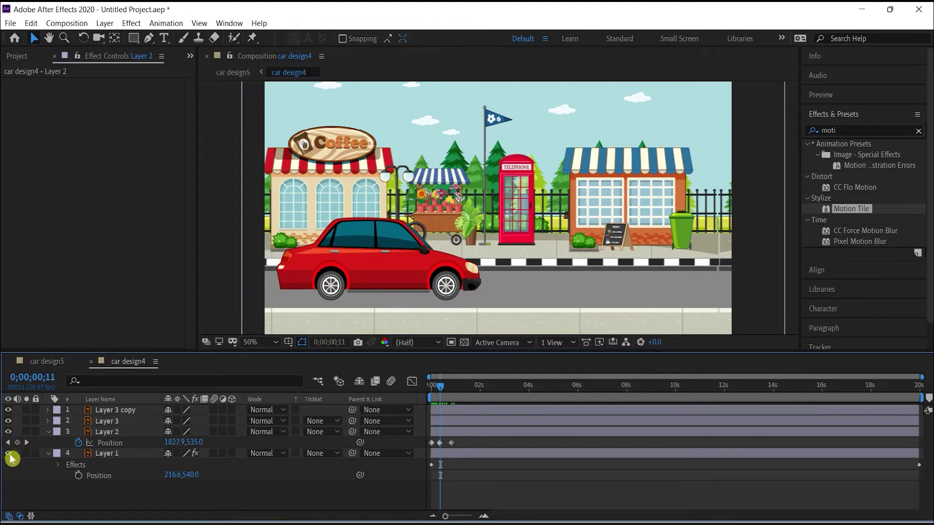
pyautogui.click(8, 454)
# Move Layer 2's last Position keyframe to 0;00;00;16
pyautogui.moveTo(443, 391); pyautogui.dragTo(453, 392)
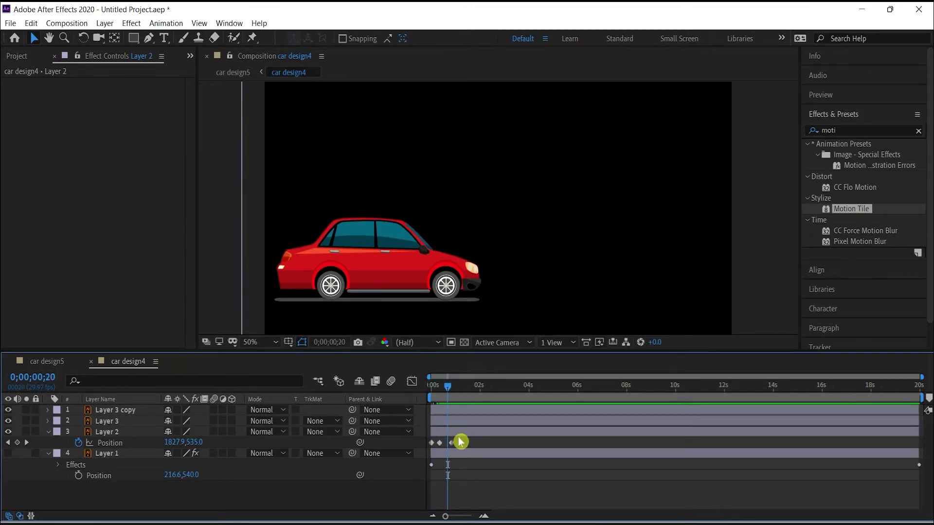
pyautogui.moveTo(454, 516); pyautogui.dragTo(456, 516)
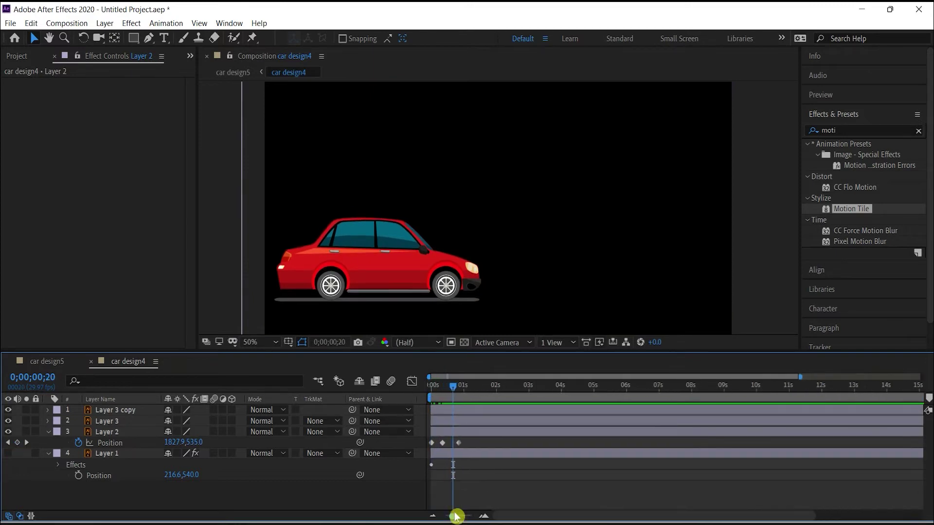
pyautogui.click(463, 443)
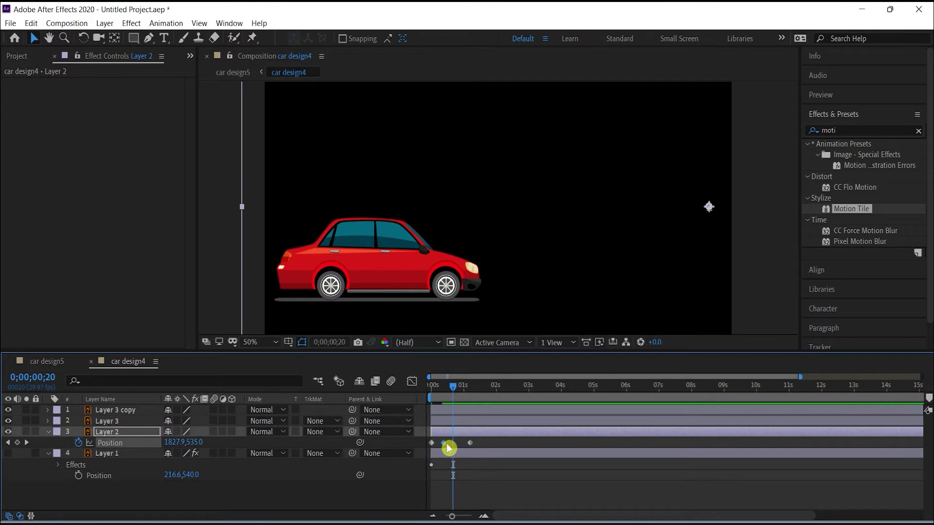
pyautogui.moveTo(447, 445); pyautogui.dragTo(434, 449)
# Apply Easy Ease to Layer 2's Position keyframes and scrub the first second to check
pyautogui.rightClick(434, 446)
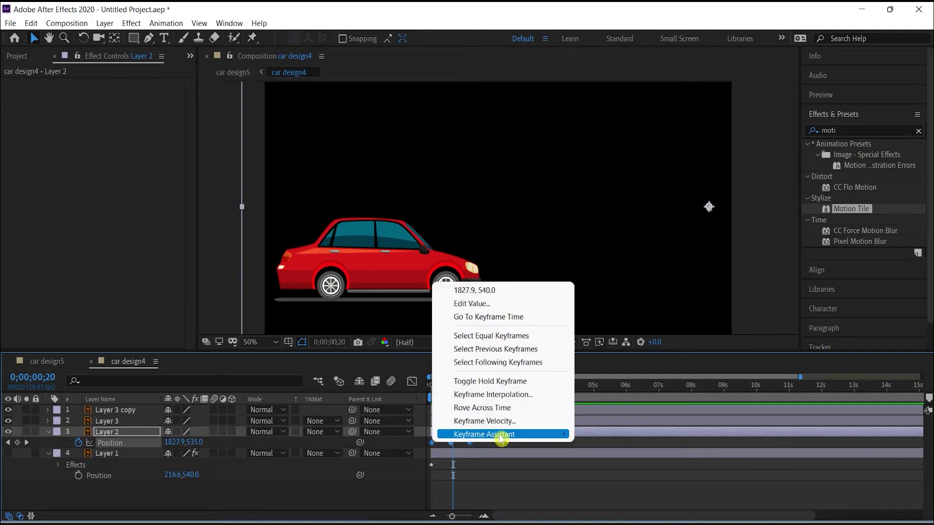
pyautogui.moveTo(500, 434)
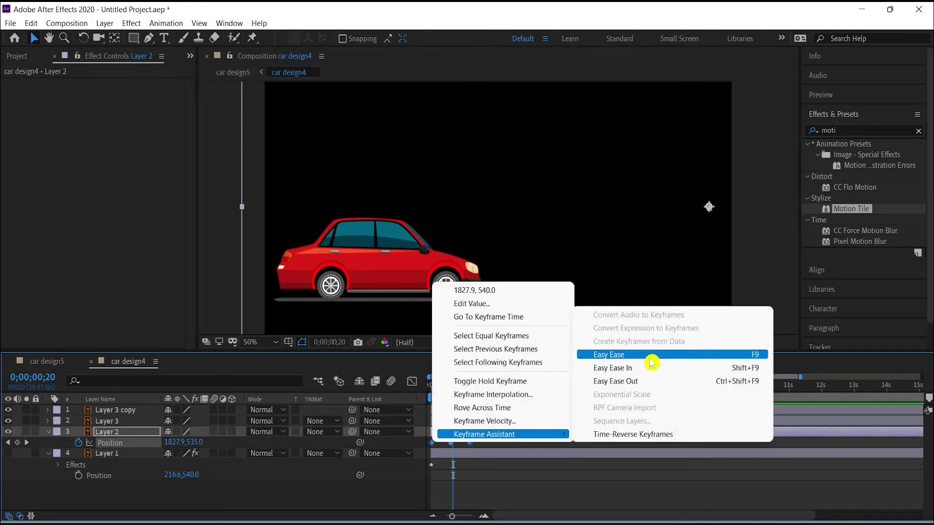
pyautogui.click(650, 359)
pyautogui.moveTo(455, 392); pyautogui.dragTo(407, 396)
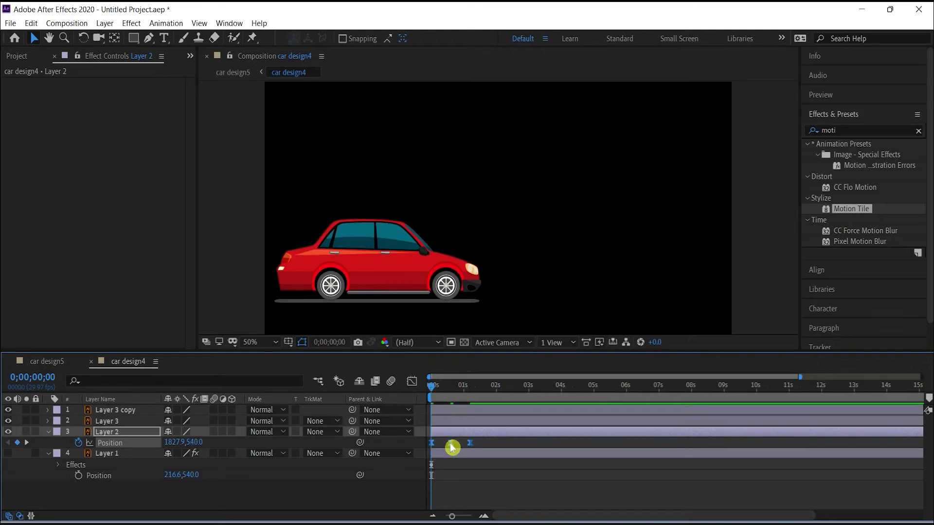
pyautogui.click(511, 410)
pyautogui.moveTo(413, 400)
pyautogui.mouseDown()
pyautogui.moveTo(462, 400)
pyautogui.moveTo(473, 440)
pyautogui.mouseUp()
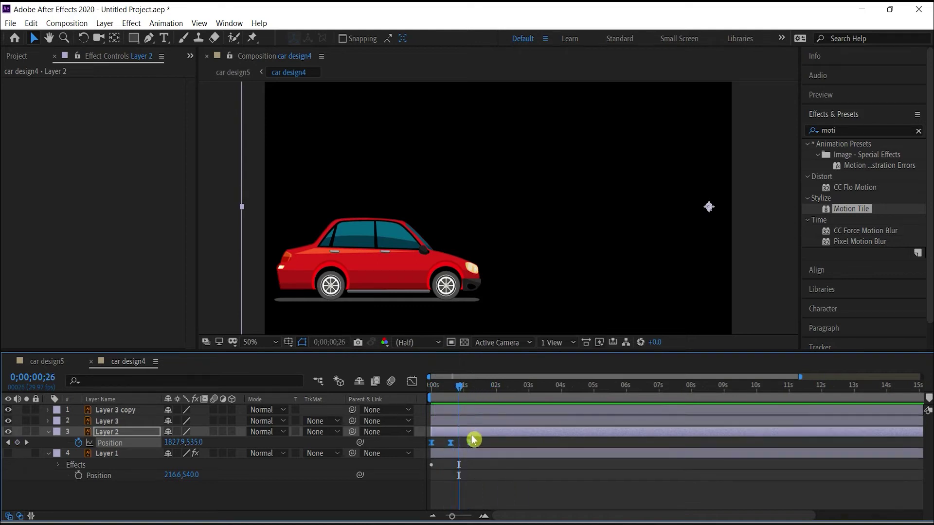
pyautogui.moveTo(485, 387)
pyautogui.mouseDown()
pyautogui.moveTo(453, 397)
pyautogui.moveTo(468, 394)
pyautogui.mouseUp()
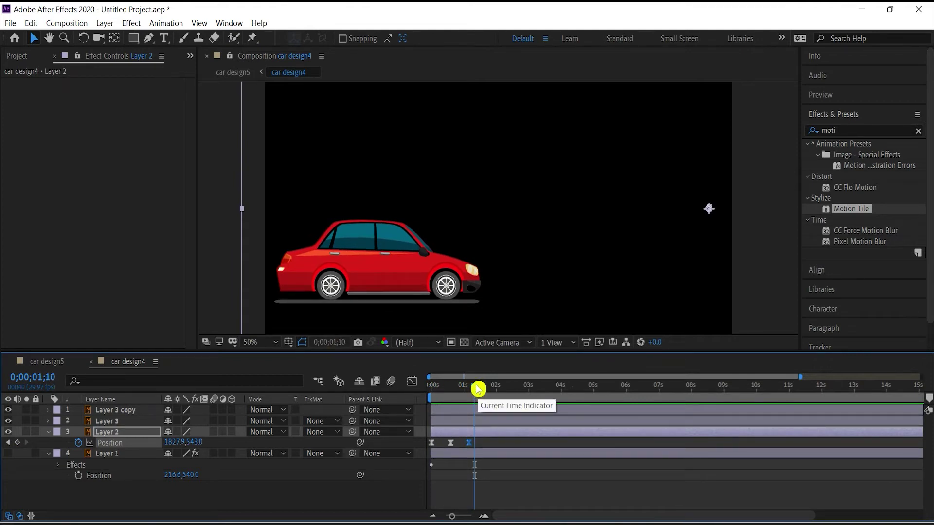
pyautogui.moveTo(478, 389); pyautogui.dragTo(922, 381)
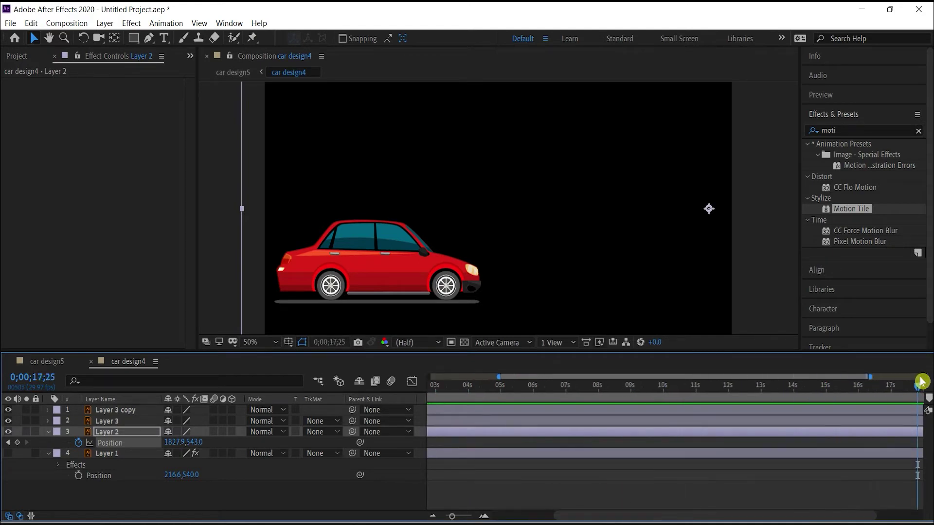
pyautogui.moveTo(922, 381); pyautogui.dragTo(335, 390)
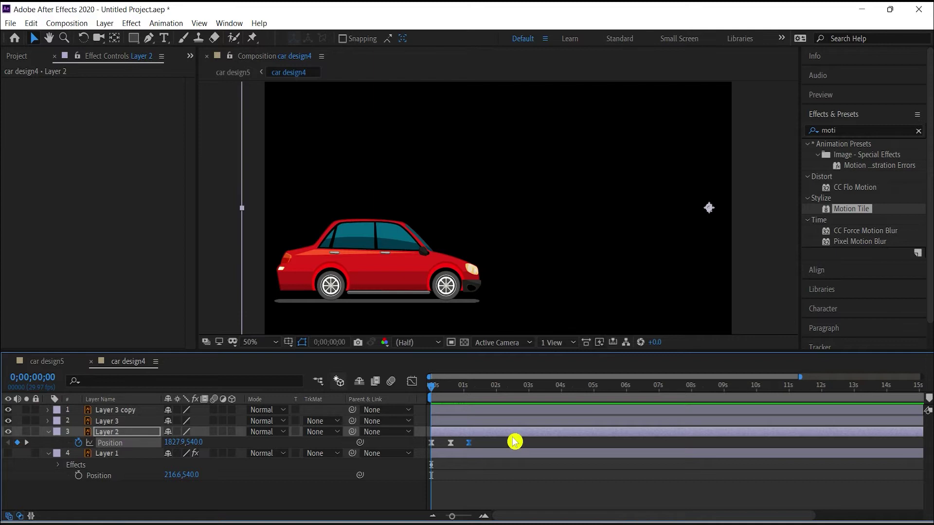
pyautogui.moveTo(494, 447); pyautogui.dragTo(427, 448)
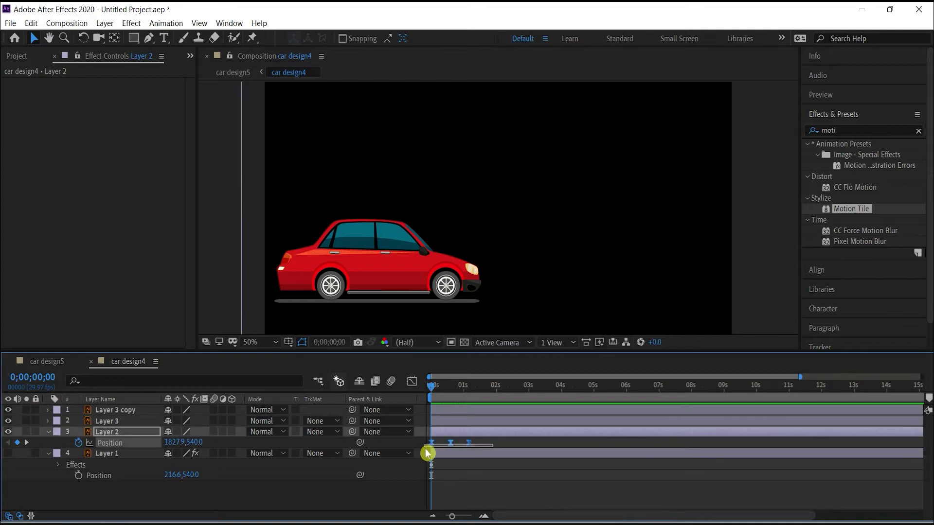
pyautogui.moveTo(460, 387)
pyautogui.mouseDown()
pyautogui.moveTo(487, 399)
pyautogui.moveTo(551, 397)
pyautogui.mouseUp()
pyautogui.hotkey('ctrl', 'v')
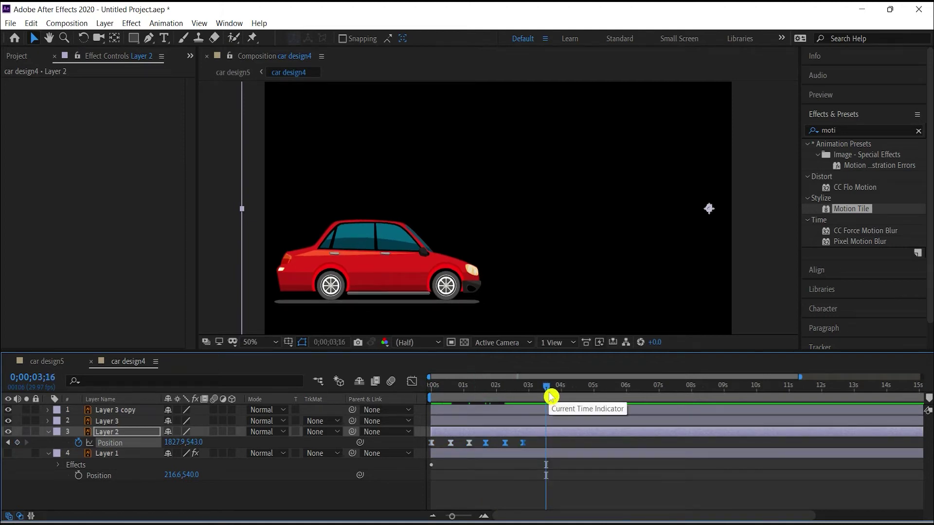
pyautogui.hotkey('ctrl', 'z')
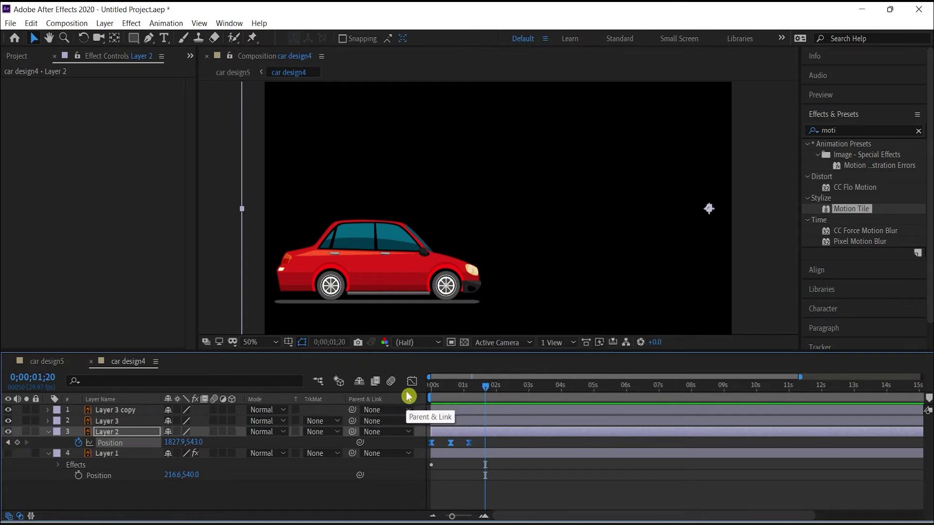
pyautogui.moveTo(488, 387); pyautogui.dragTo(432, 393)
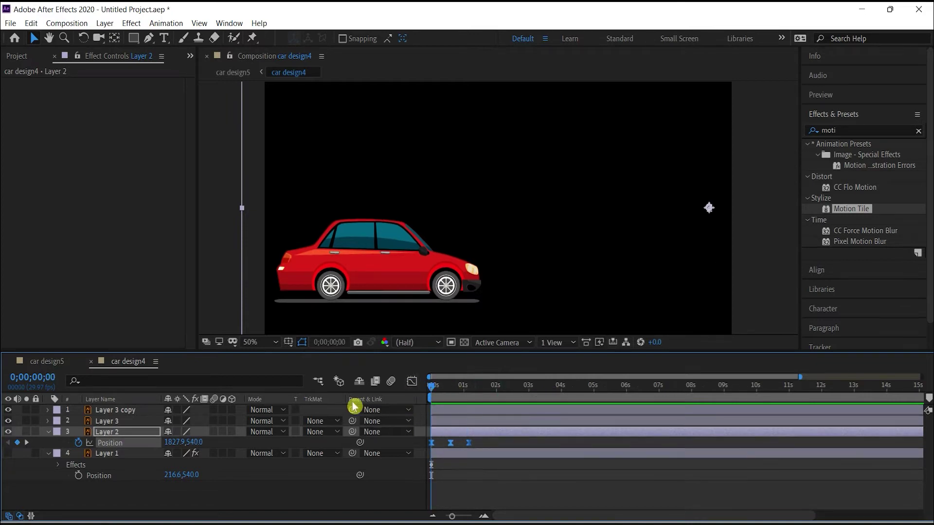
# Replace Layer 2's Position expression with loopOut() so the car's bob repeats
pyautogui.keyDown('alt'); pyautogui.click(79, 443); pyautogui.keyUp('alt')
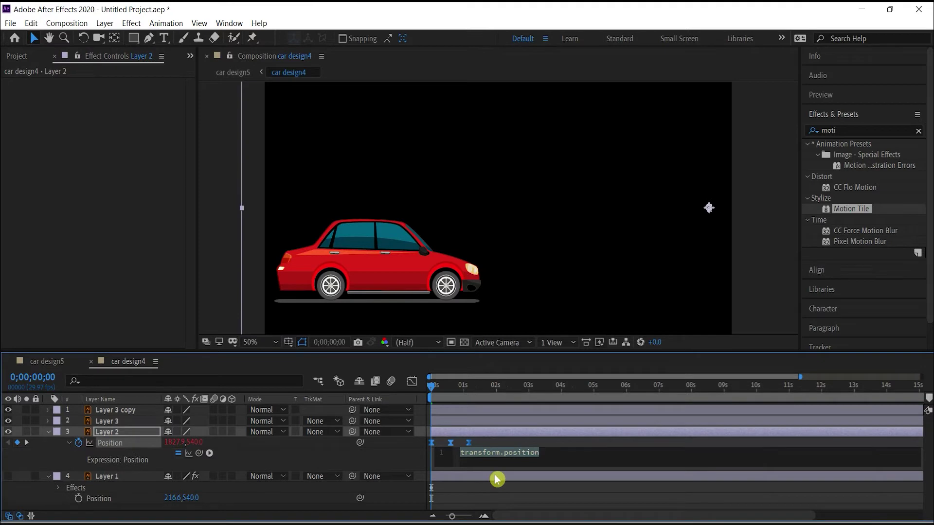
pyautogui.click(553, 456)
pyautogui.press('BackSpace')
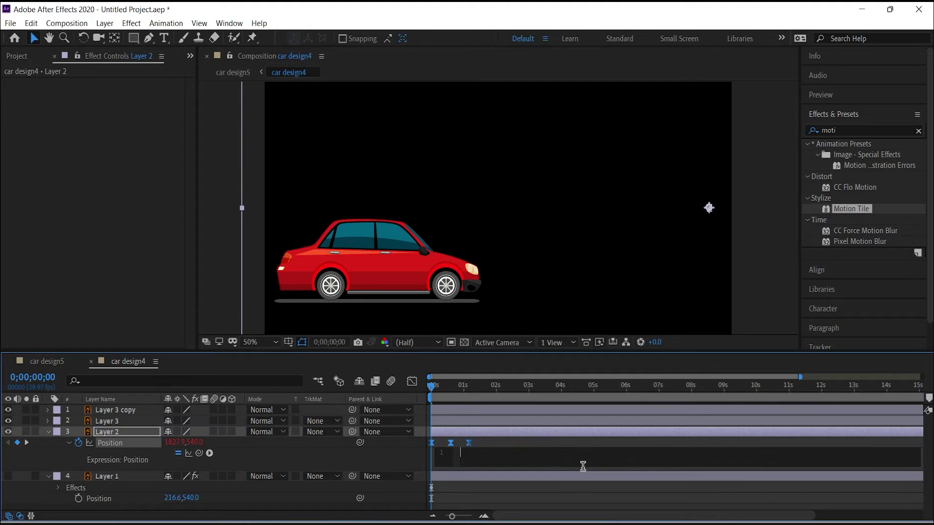
pyautogui.write('loo')
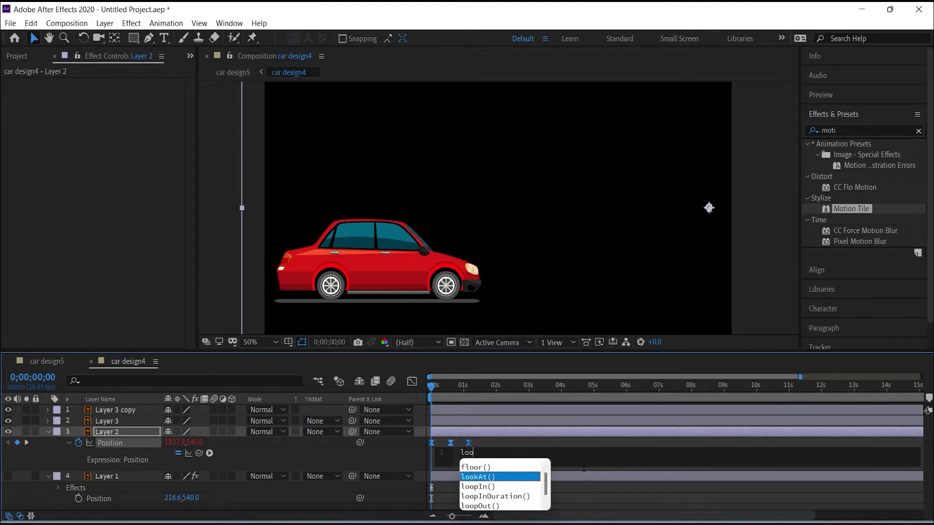
pyautogui.write('po')
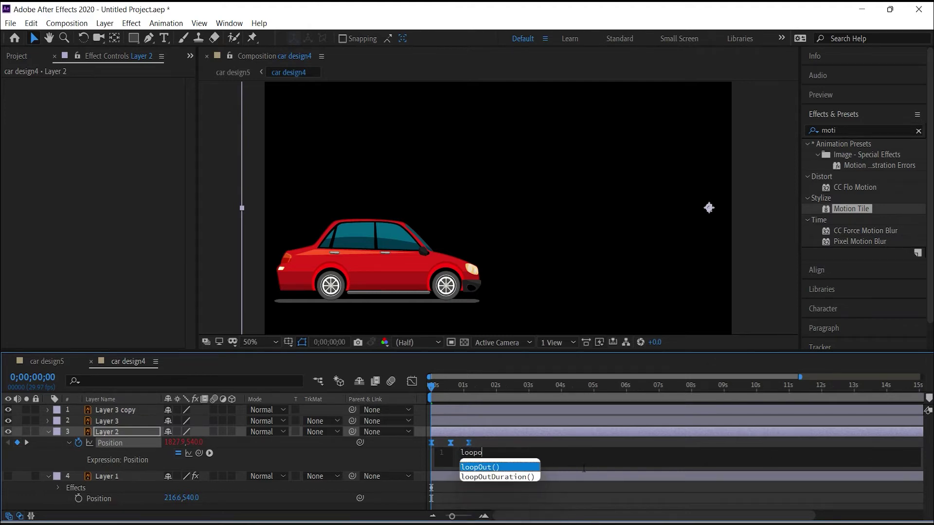
pyautogui.click(521, 463)
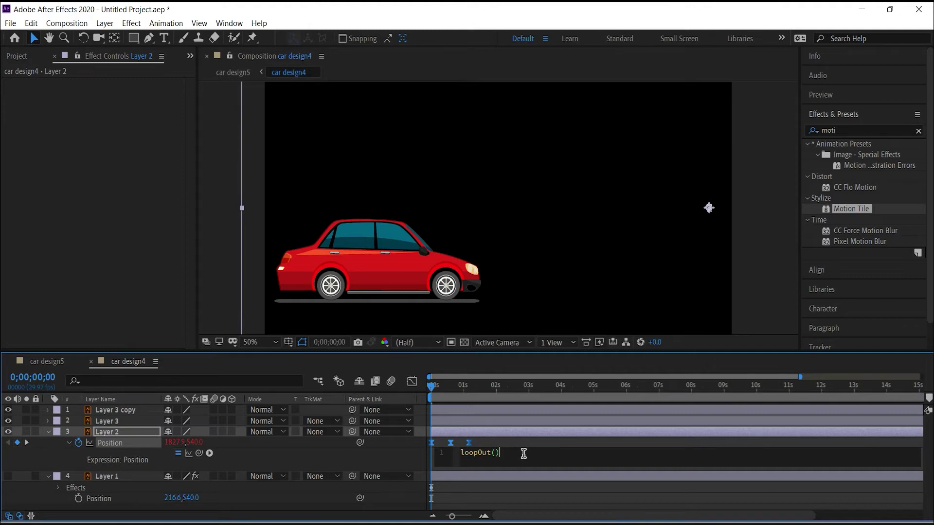
pyautogui.moveTo(436, 392); pyautogui.dragTo(436, 391)
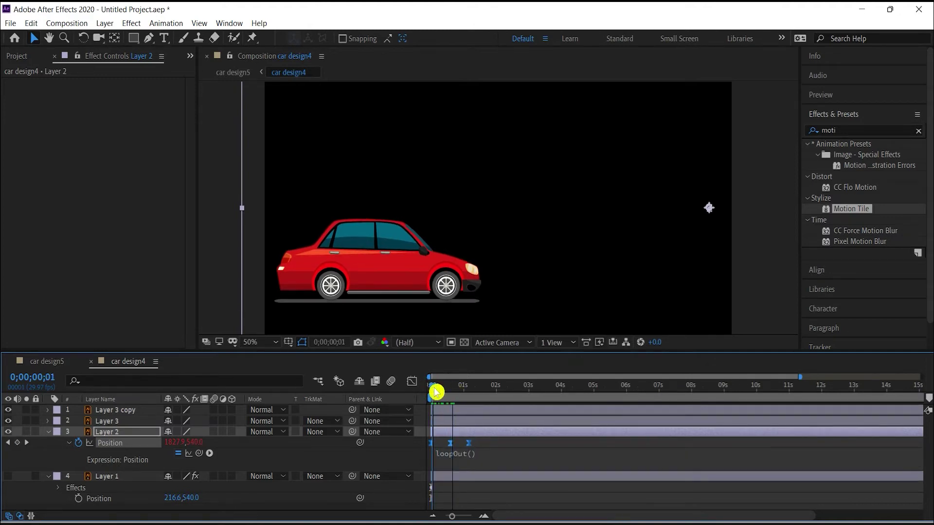
# Zoom the timeline to show all 20 seconds and preview the looping animation
pyautogui.press('space')
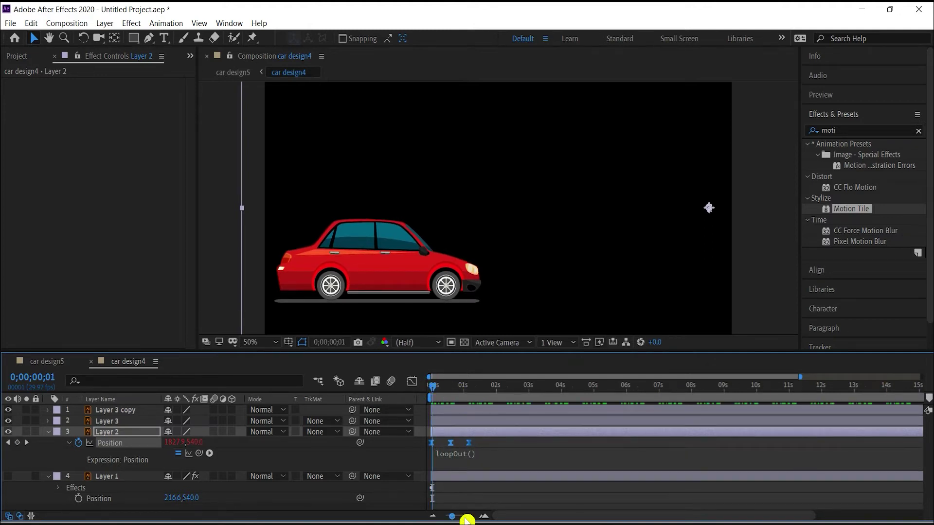
pyautogui.click(466, 518)
pyautogui.moveTo(465, 518); pyautogui.dragTo(445, 517)
pyautogui.moveTo(916, 387); pyautogui.dragTo(432, 389)
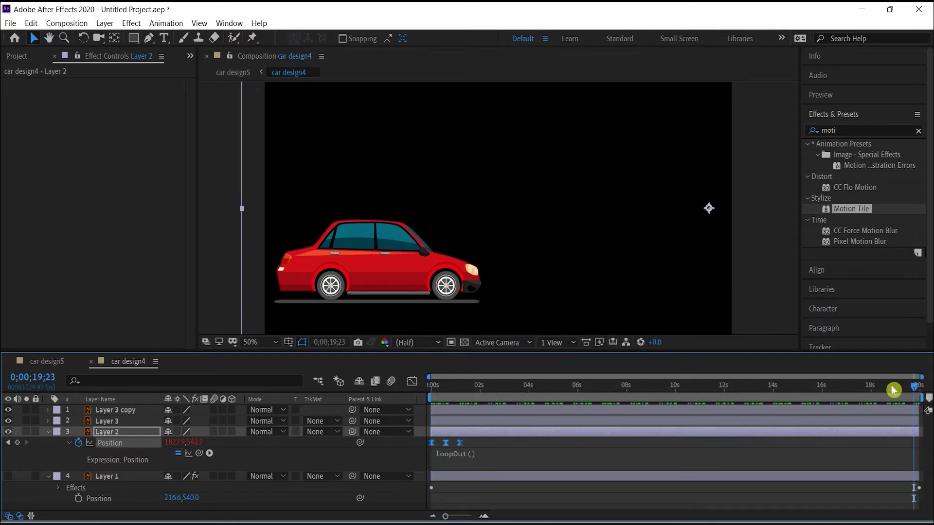
pyautogui.press('space')
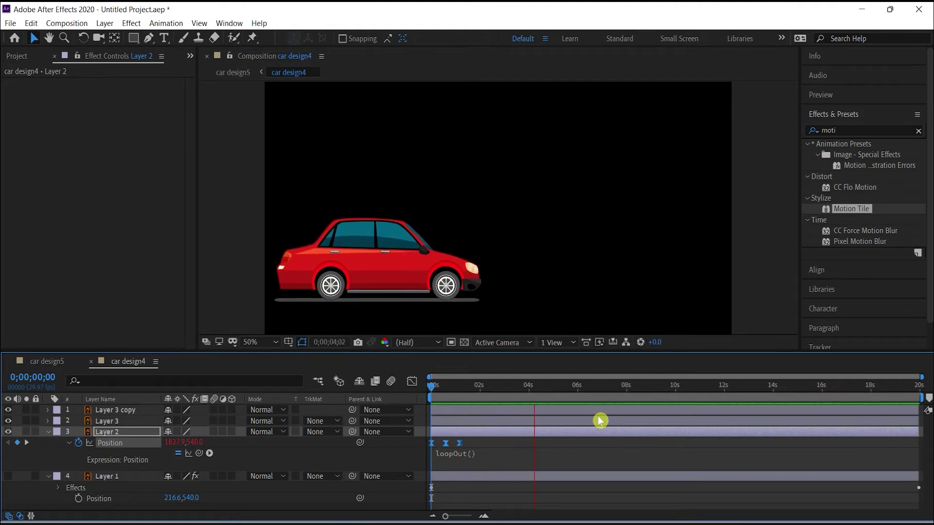
pyautogui.click(459, 445)
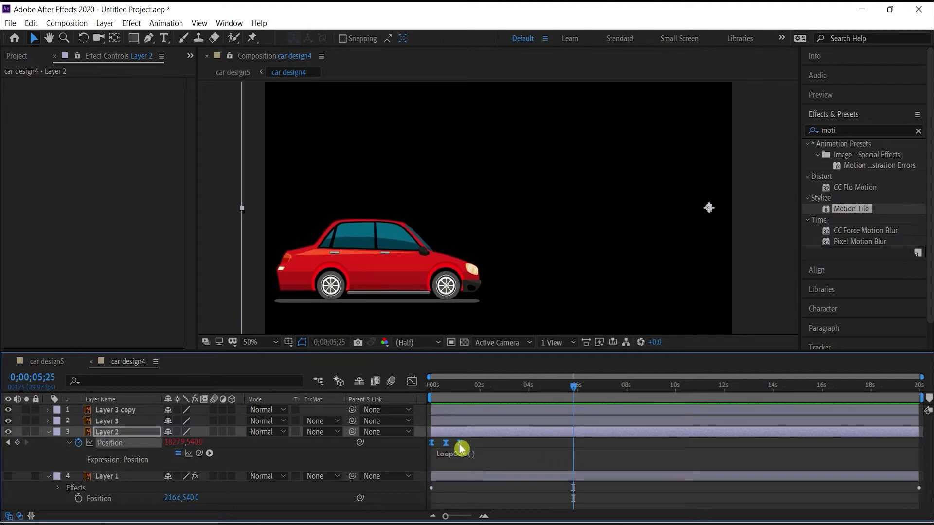
# Lower the car slightly, shift the keyframe near 6 seconds, and paste a keyframe near 1 second
pyautogui.click(465, 442)
pyautogui.moveTo(473, 440); pyautogui.dragTo(462, 443)
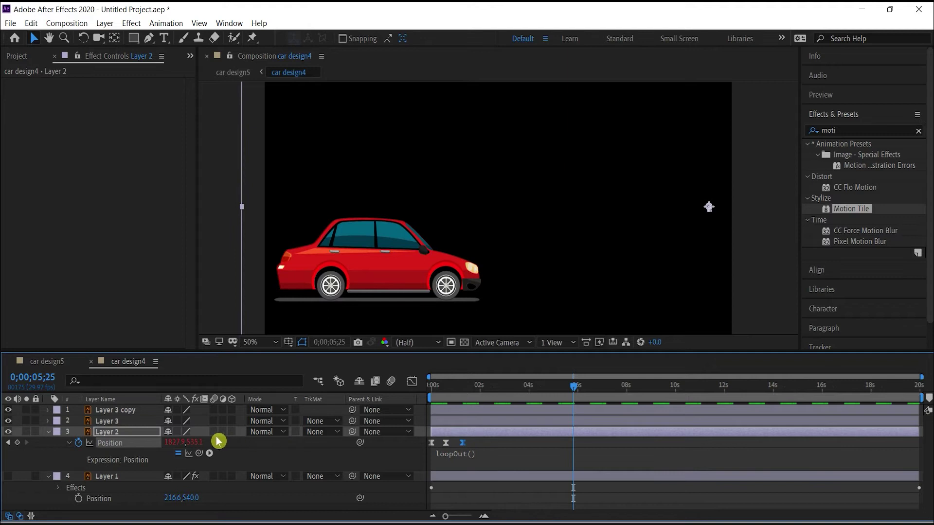
pyautogui.moveTo(196, 441); pyautogui.dragTo(194, 441)
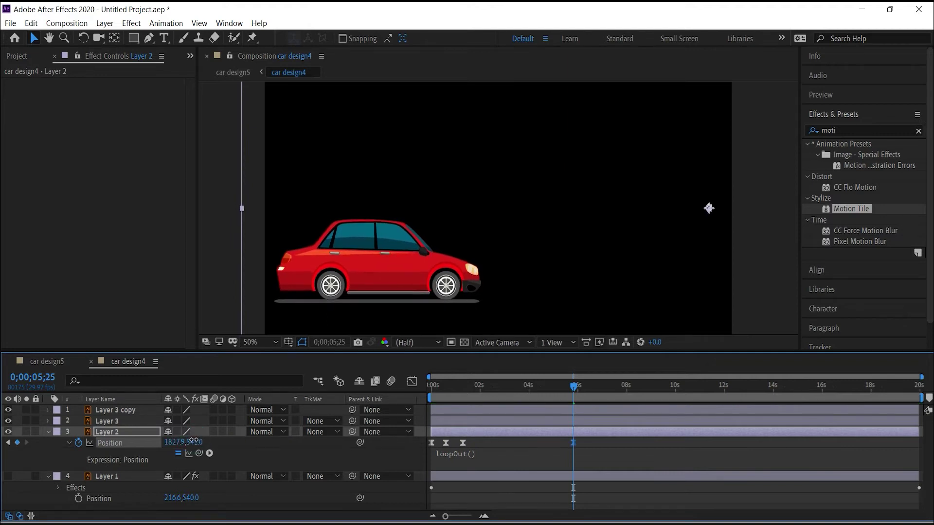
pyautogui.click(461, 443)
pyautogui.moveTo(463, 443); pyautogui.dragTo(431, 443)
pyautogui.click(457, 388)
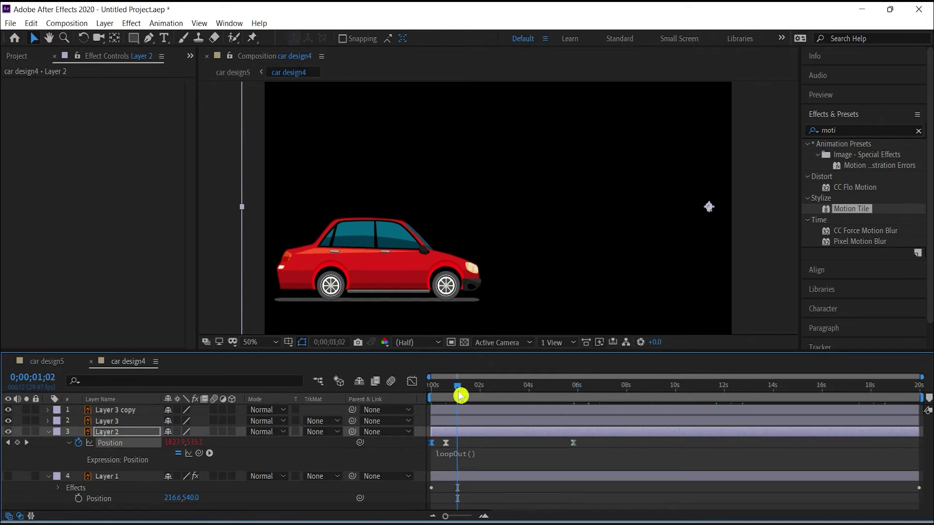
pyautogui.hotkey('ctrl', 'v')
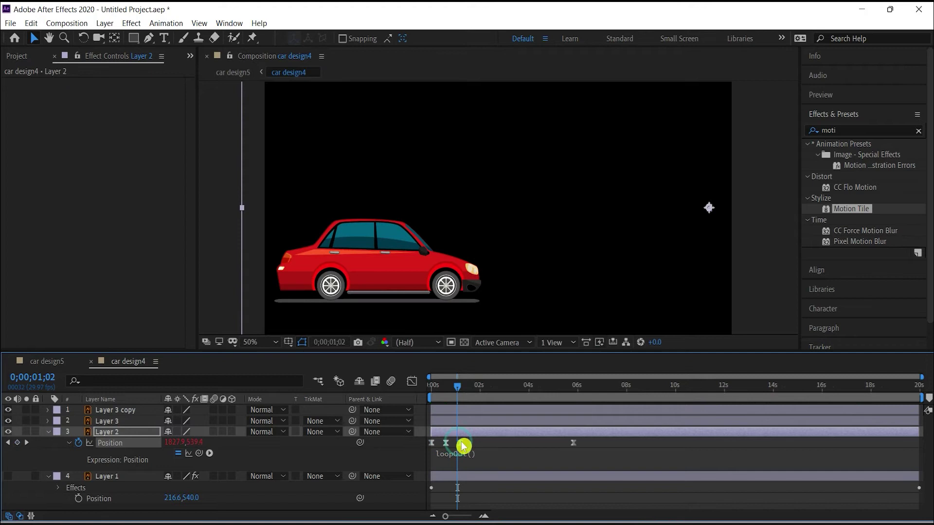
pyautogui.moveTo(459, 443); pyautogui.dragTo(460, 443)
# Delete the extra keyframe near 6 seconds and preview the bobbing car again
pyautogui.click(431, 397)
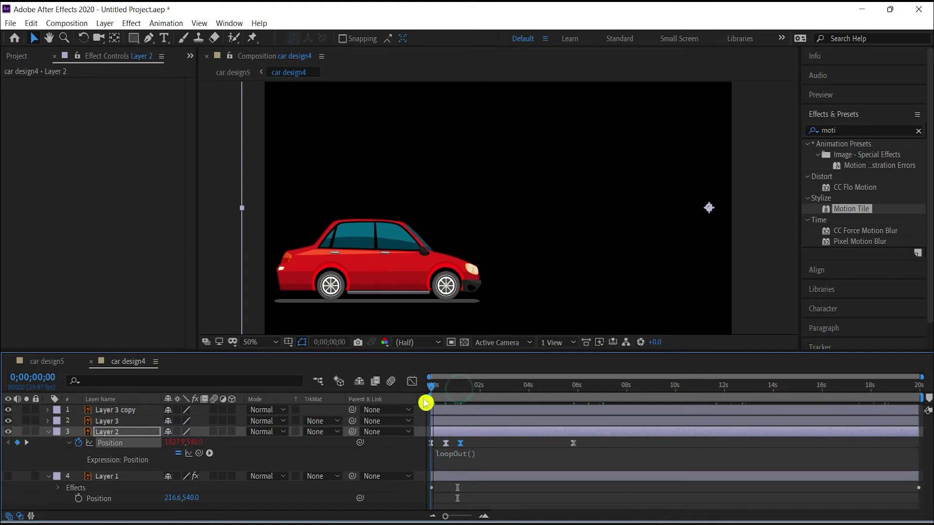
pyautogui.press('space')
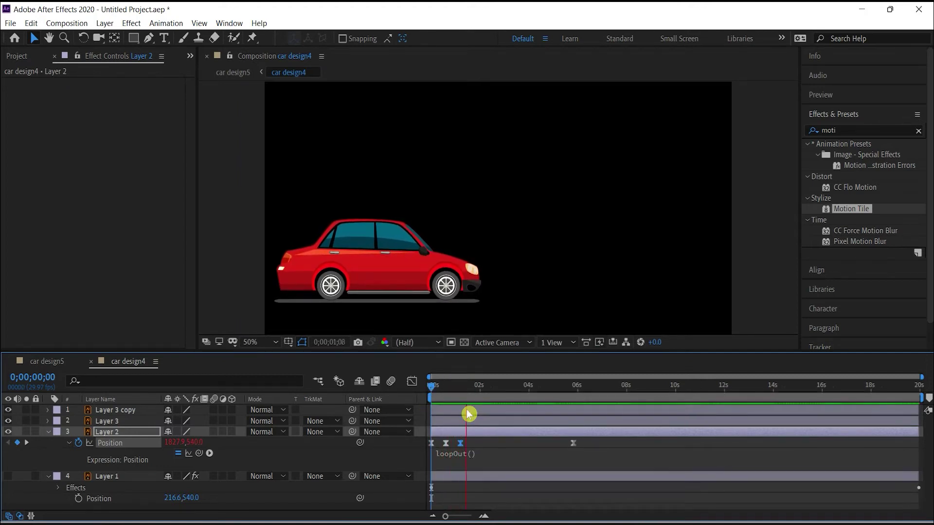
pyautogui.moveTo(590, 446); pyautogui.dragTo(558, 447)
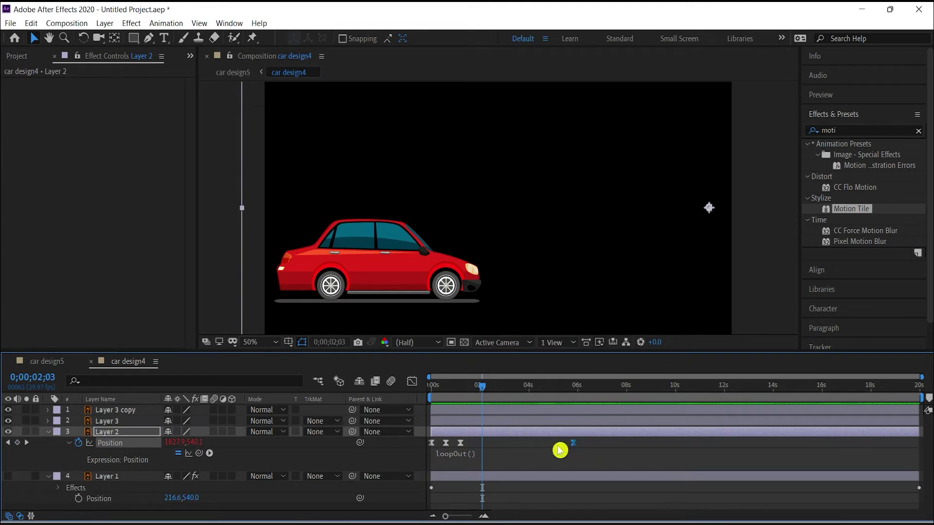
pyautogui.press('Delete')
pyautogui.click(533, 435)
pyautogui.moveTo(481, 387); pyautogui.dragTo(431, 387)
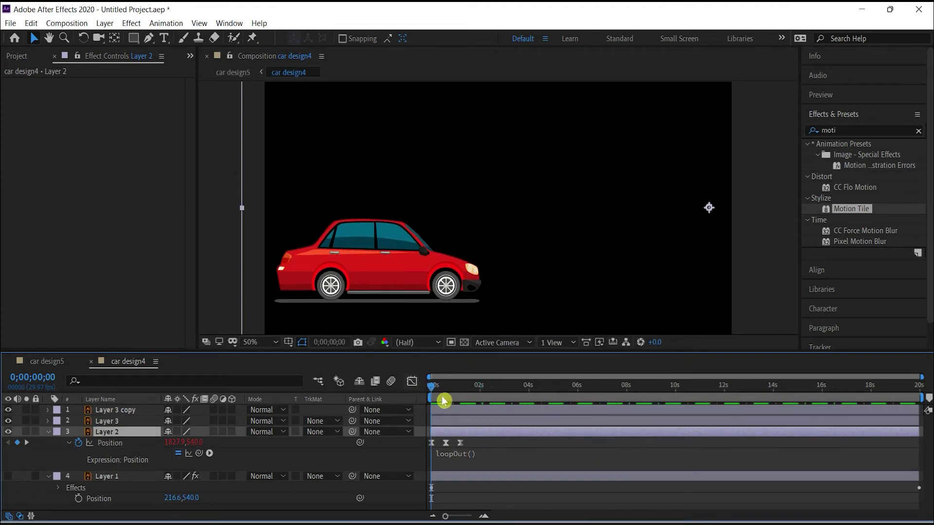
pyautogui.press('space')
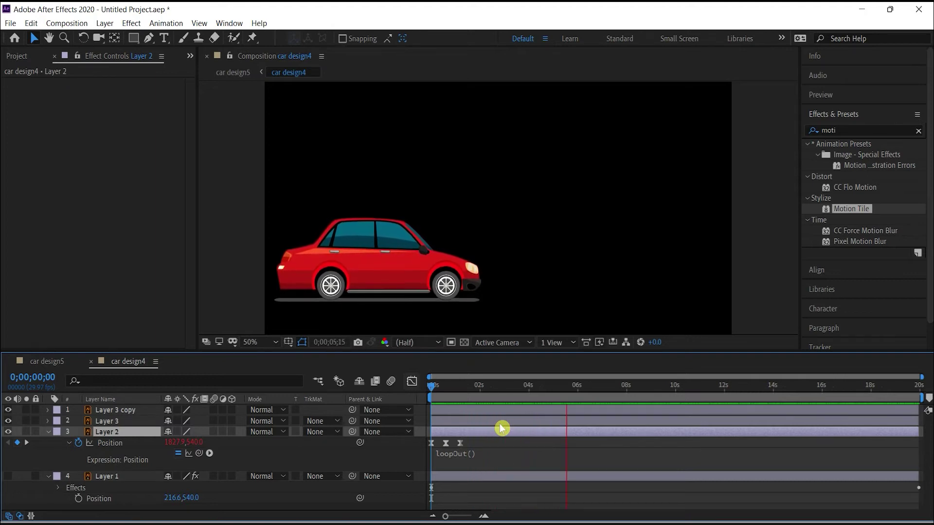
pyautogui.press('space')
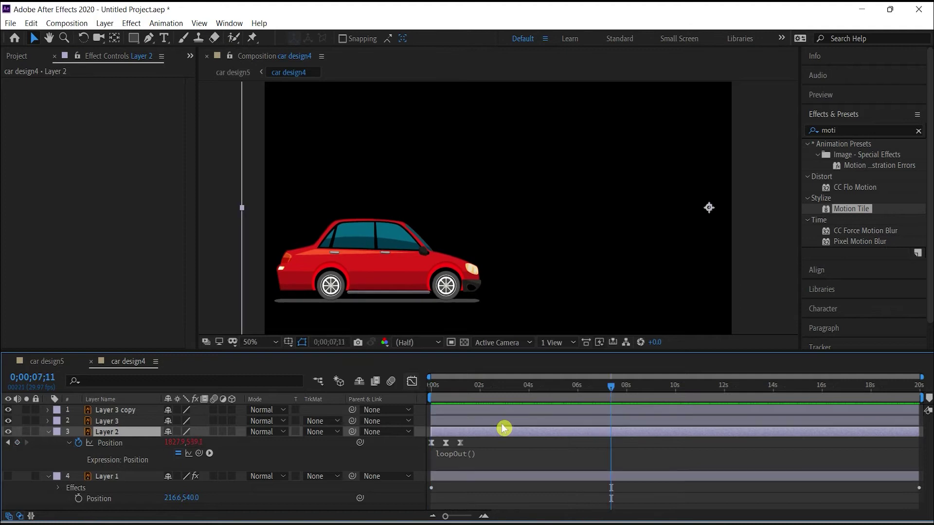
pyautogui.click(48, 432)
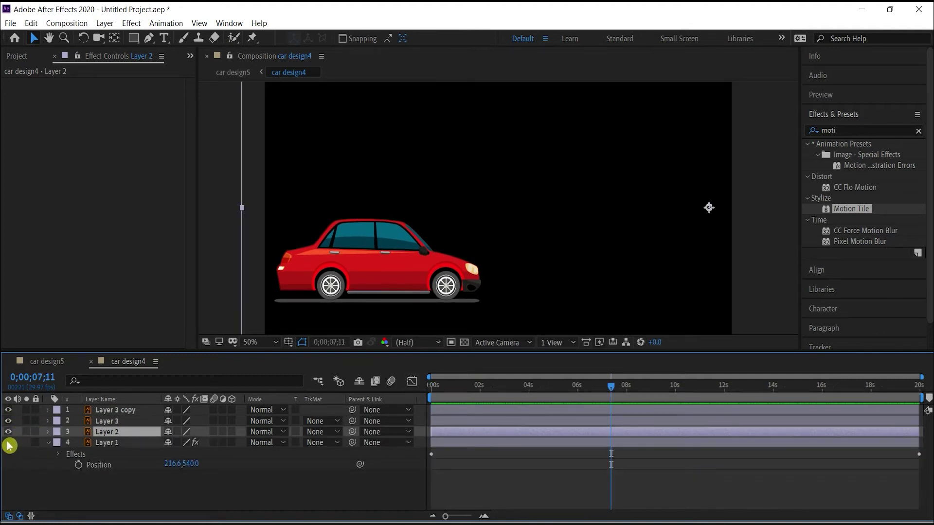
# Turn Layer 1's street background back on and preview the car over the scrolling shops
pyautogui.click(8, 443)
pyautogui.moveTo(609, 384); pyautogui.dragTo(392, 386)
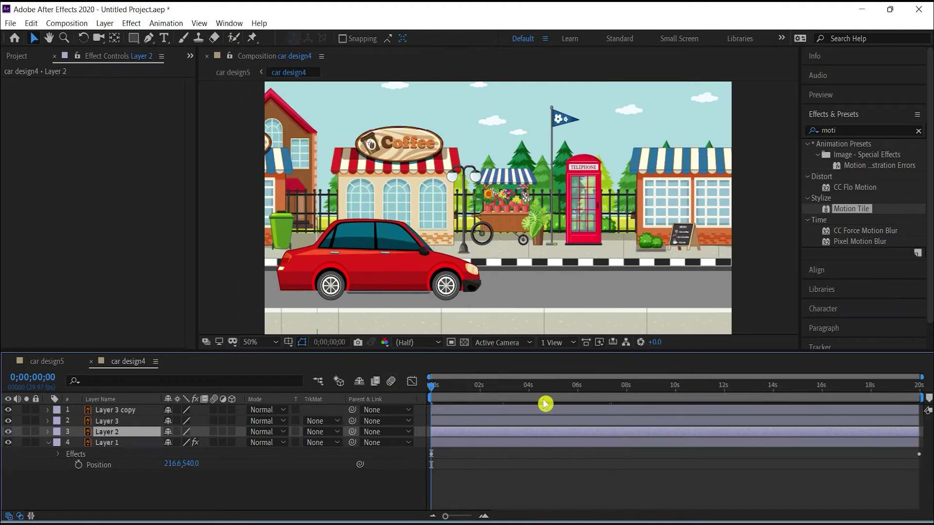
pyautogui.press('space')
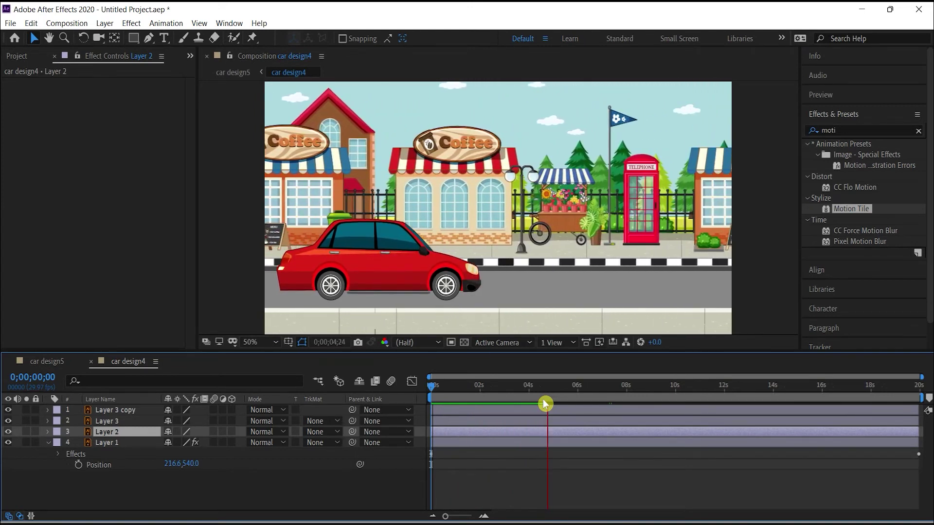
pyautogui.press('space')
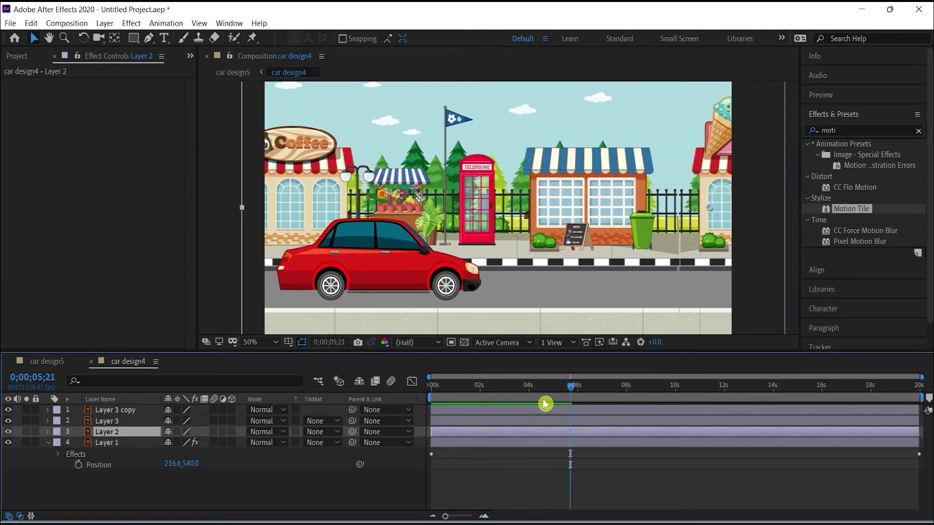
pyautogui.click(90, 411)
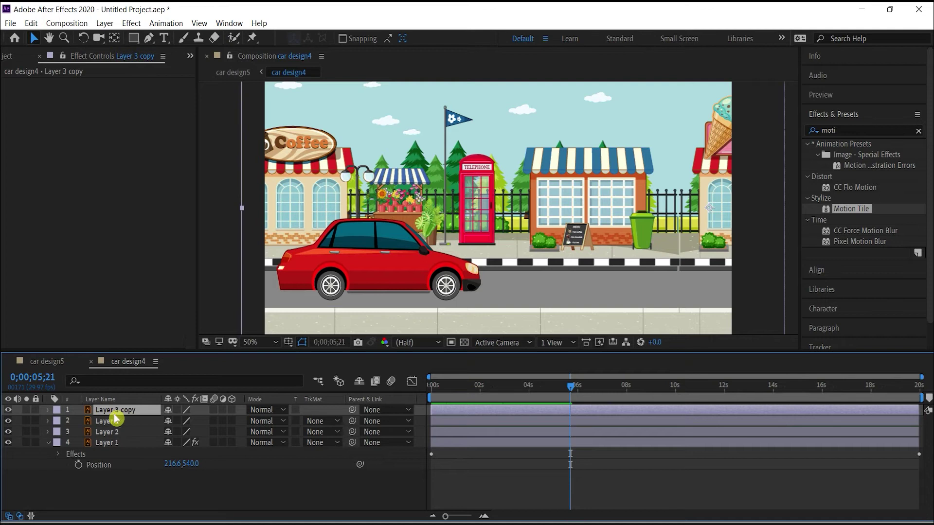
# Delete the Layer 3 copy wheel layer, then toggle Layer 3's visibility to identify its wheel
pyautogui.click(120, 419)
pyautogui.click(121, 413)
pyautogui.press('Delete')
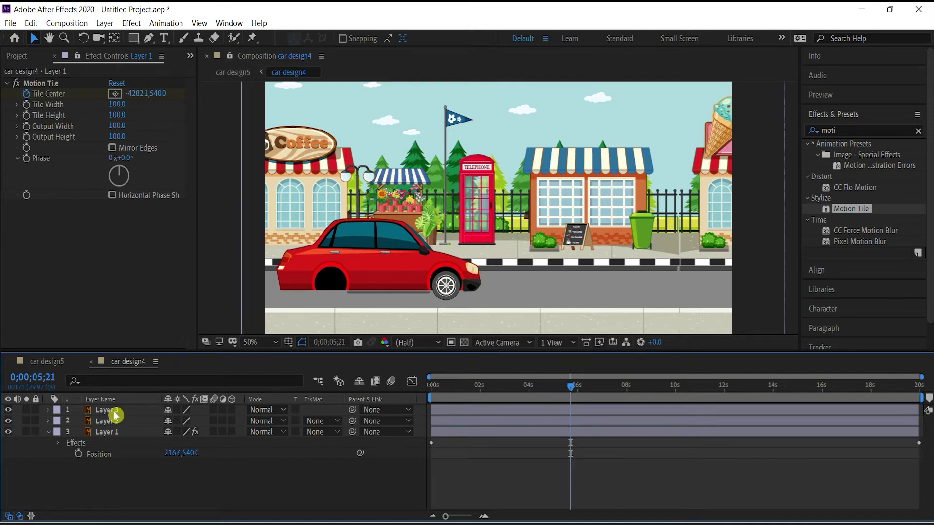
pyautogui.click(115, 414)
pyautogui.click(8, 411)
pyautogui.click(9, 410)
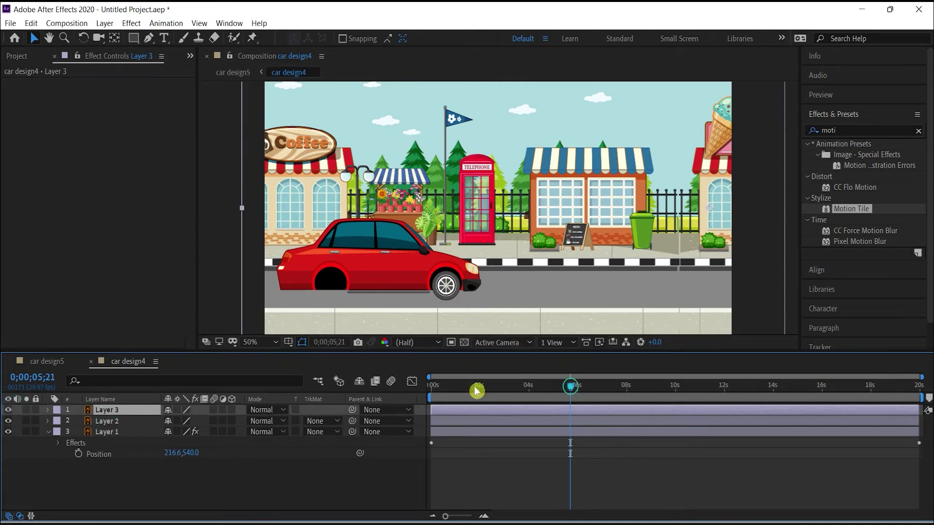
pyautogui.moveTo(476, 390); pyautogui.dragTo(414, 388)
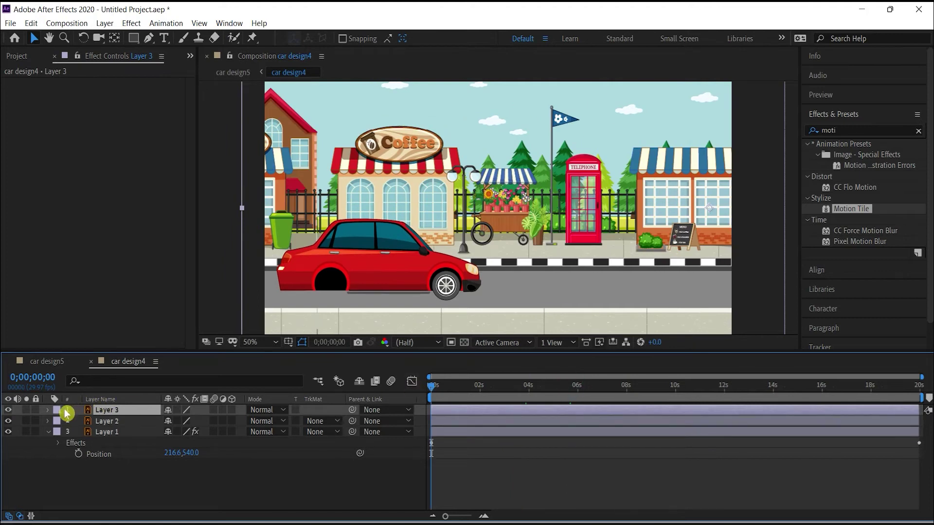
# Test-spin Layer 3's Rotation, then undo it back to 0x+0.0°
pyautogui.press('r')
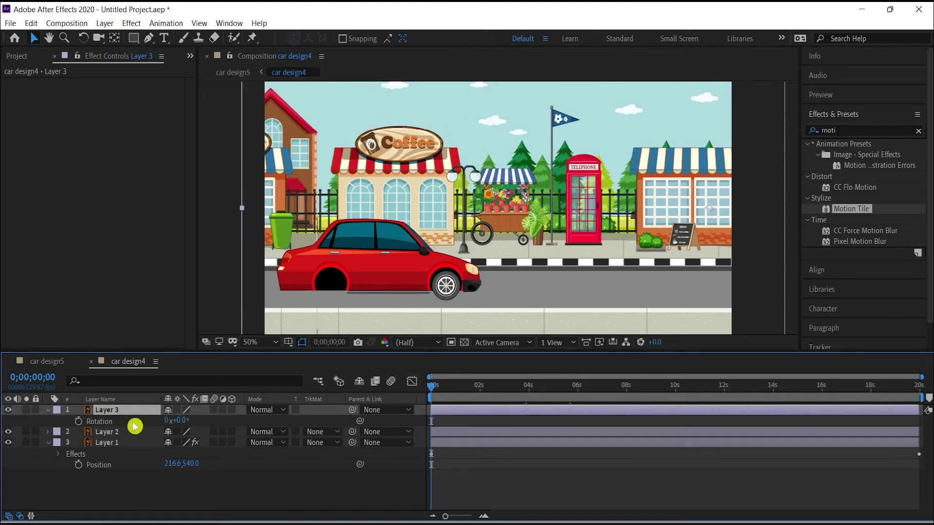
pyautogui.moveTo(176, 421)
pyautogui.mouseDown()
pyautogui.moveTo(173, 412)
pyautogui.moveTo(196, 394)
pyautogui.mouseUp()
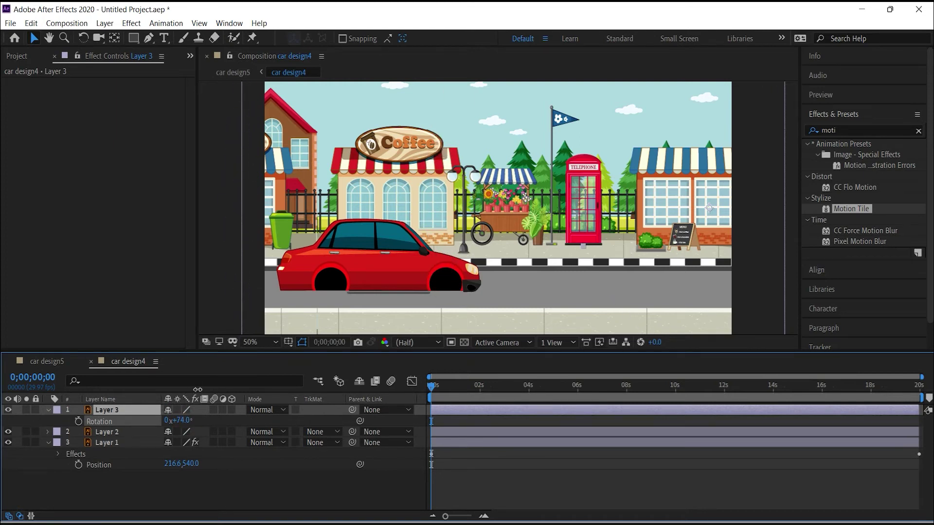
pyautogui.hotkey('ctrl', 'z')
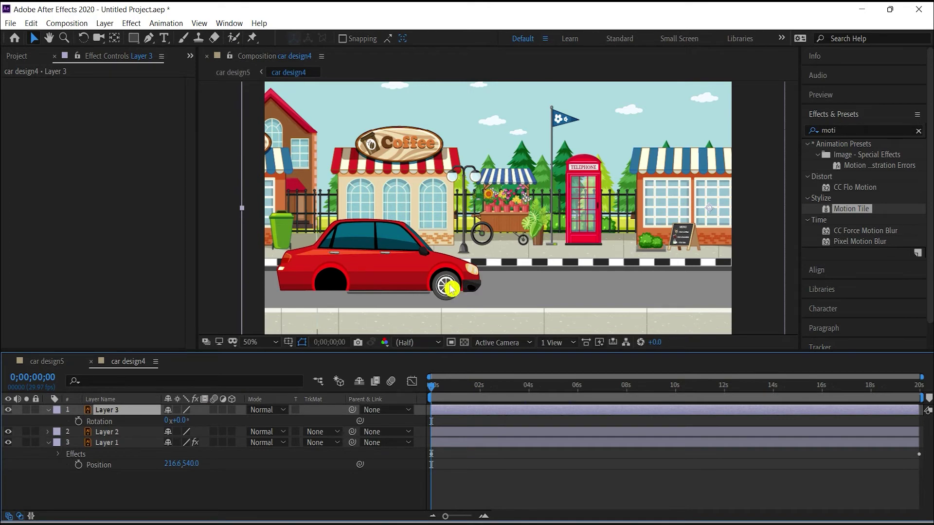
pyautogui.press(',')
pyautogui.press('.')
pyautogui.click(114, 38)
# Move Layer 3's anchor point onto the front wheel hub, then test Rotation at 0x-3.0°
pyautogui.click(115, 42)
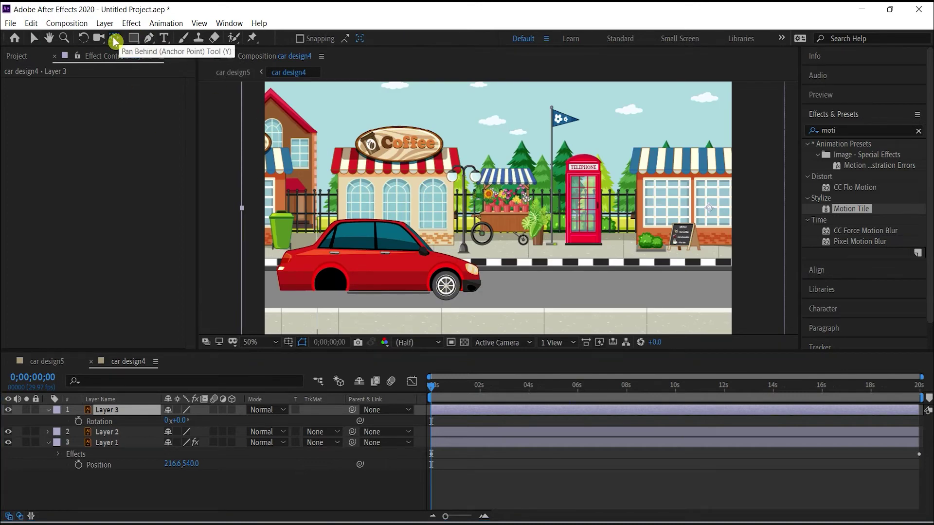
pyautogui.scroll(-2, 261, 208)
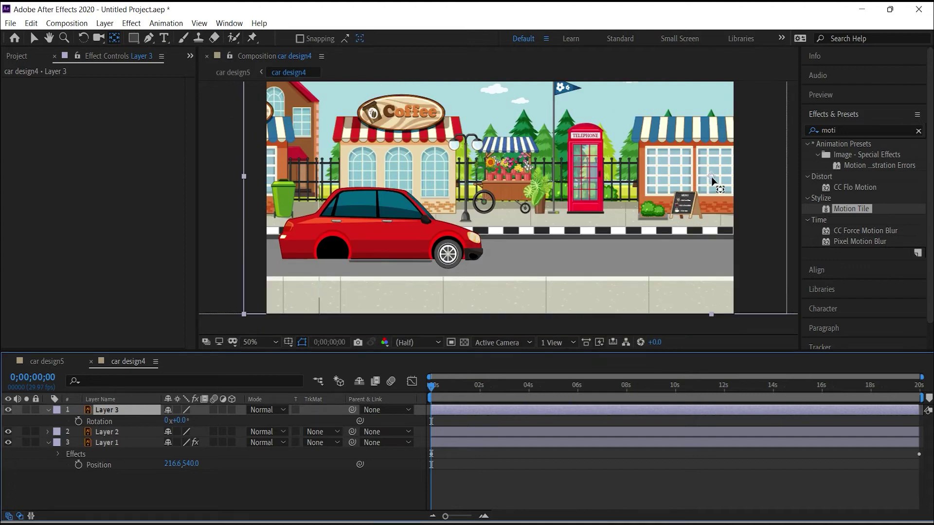
pyautogui.moveTo(711, 179); pyautogui.dragTo(457, 253)
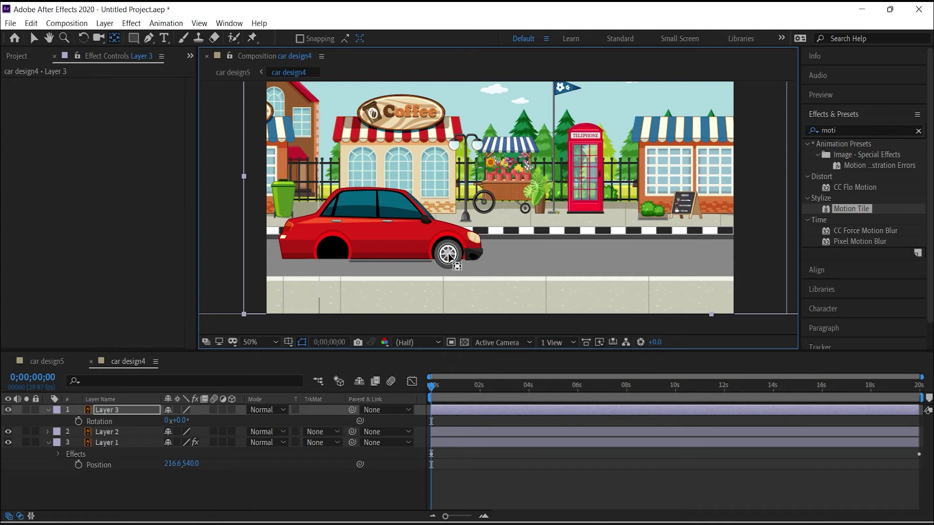
pyautogui.scroll(2, 452, 259)
pyautogui.scroll(2, 453, 259)
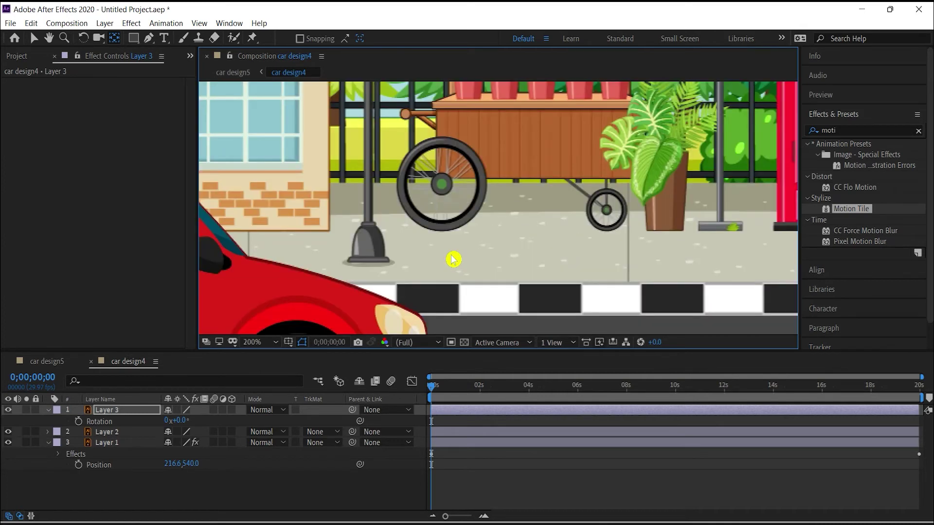
pyautogui.moveTo(463, 253); pyautogui.dragTo(579, 105)
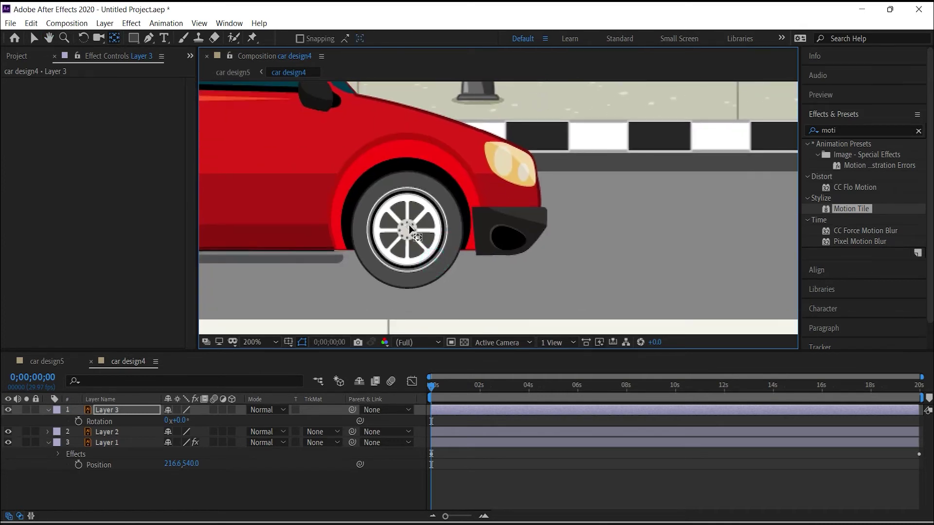
pyautogui.moveTo(407, 232); pyautogui.dragTo(408, 234)
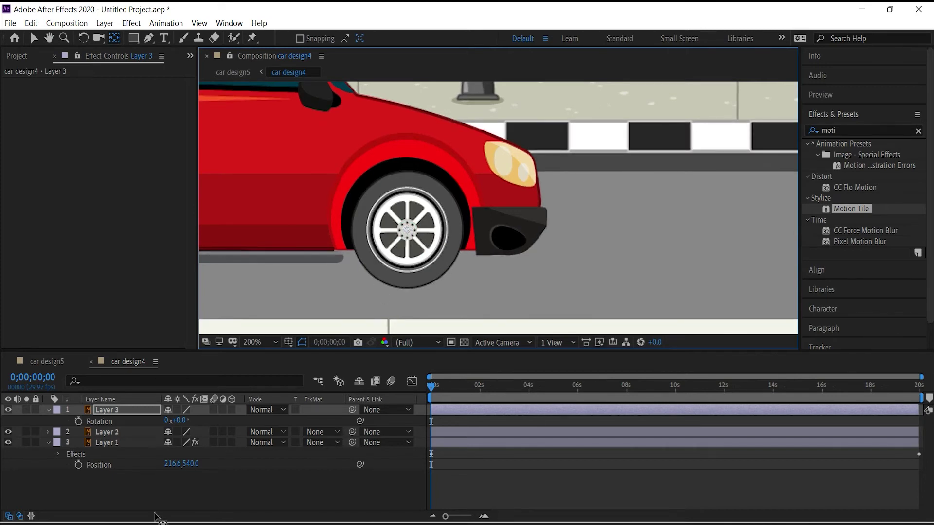
pyautogui.moveTo(179, 421)
pyautogui.mouseDown()
pyautogui.moveTo(217, 421)
pyautogui.moveTo(177, 422)
pyautogui.mouseUp()
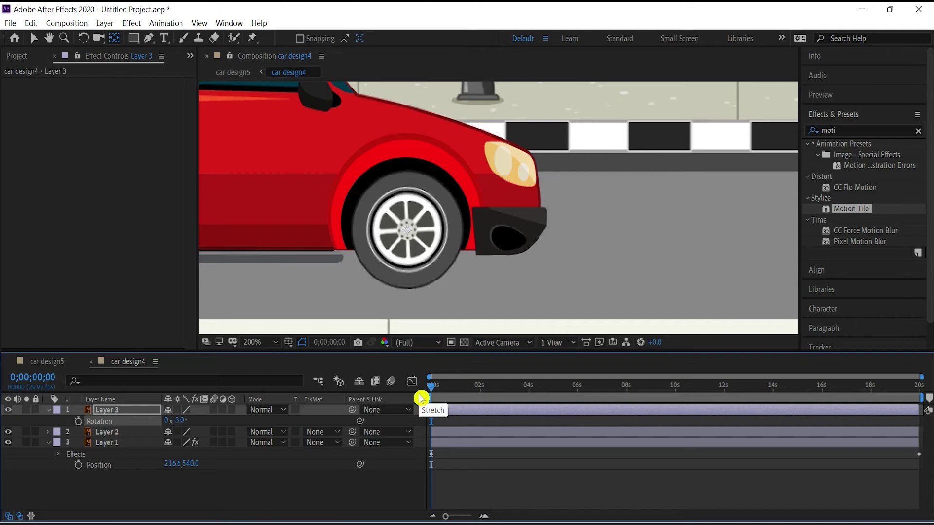
# Keyframe Layer 3's Rotation from 0x-3.0° at the start to 5x+0.0° at the final frame
pyautogui.click(78, 421)
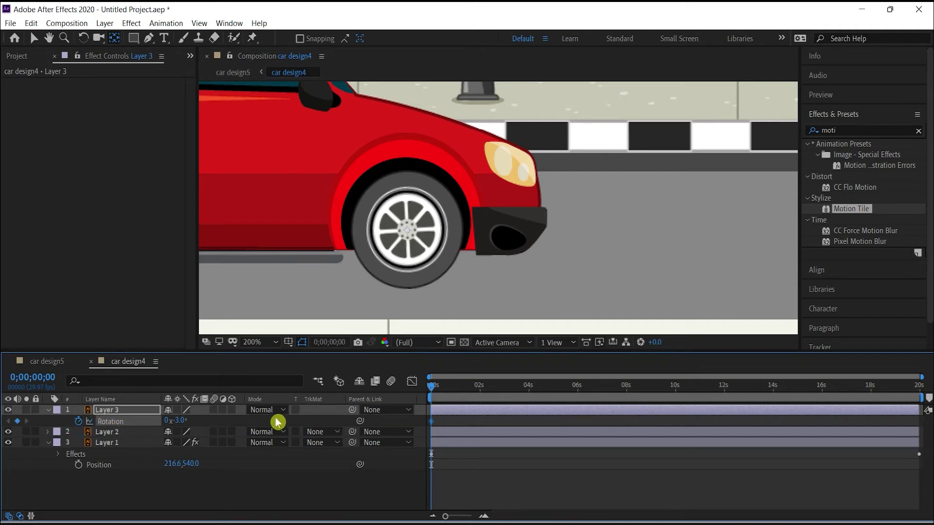
pyautogui.moveTo(432, 385); pyautogui.dragTo(919, 386)
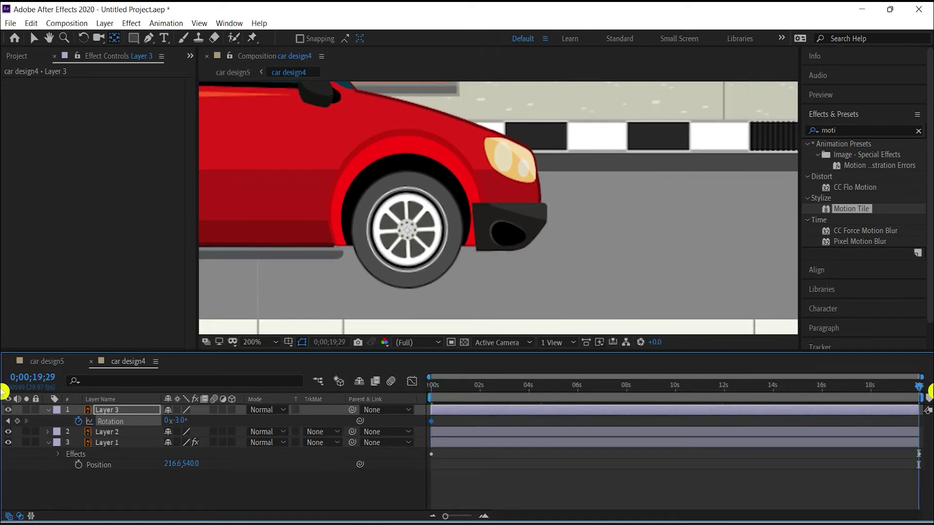
pyautogui.moveTo(179, 420)
pyautogui.mouseDown()
pyautogui.moveTo(703, 386)
pyautogui.moveTo(605, 410)
pyautogui.mouseUp()
pyautogui.moveTo(186, 421); pyautogui.dragTo(242, 419)
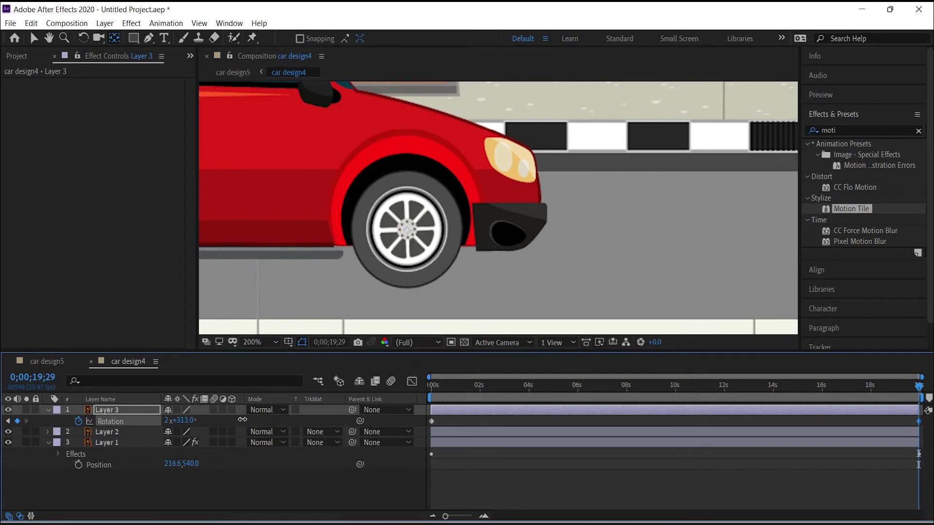
pyautogui.moveTo(242, 419)
pyautogui.mouseDown()
pyautogui.moveTo(309, 419)
pyautogui.moveTo(190, 426)
pyautogui.mouseUp()
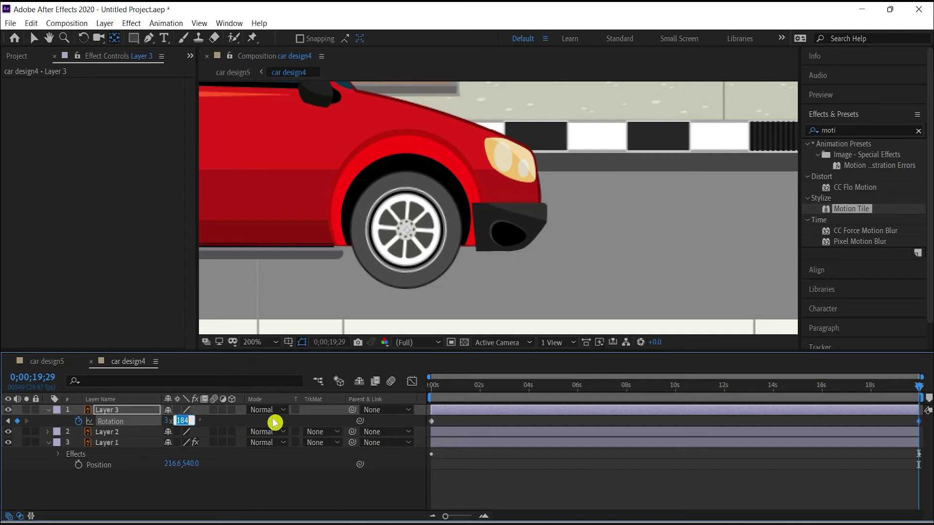
pyautogui.write('360')
pyautogui.click(173, 424)
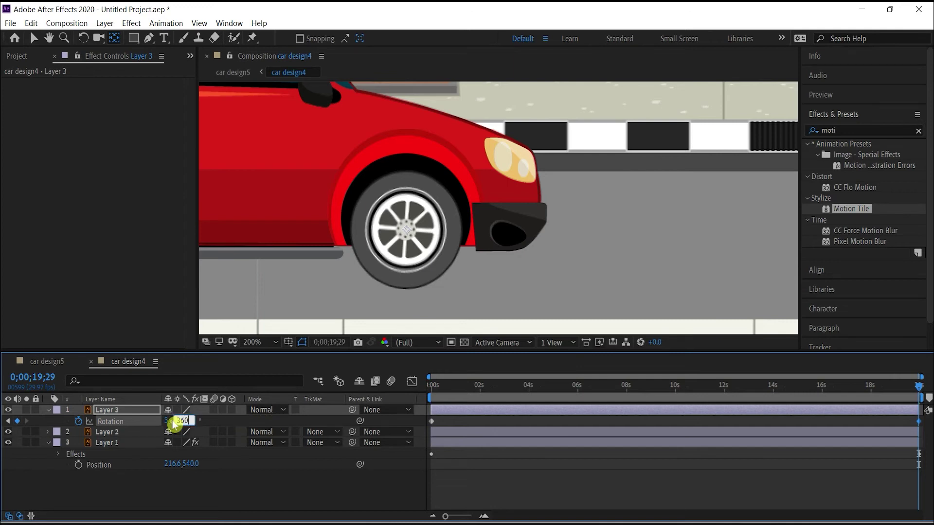
pyautogui.press('Return')
pyautogui.click(185, 415)
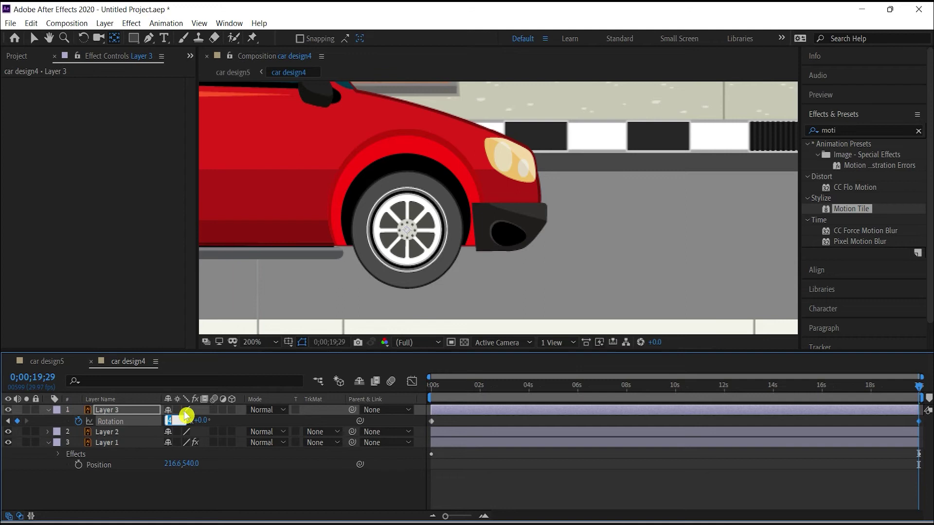
pyautogui.write('5')
pyautogui.click(198, 491)
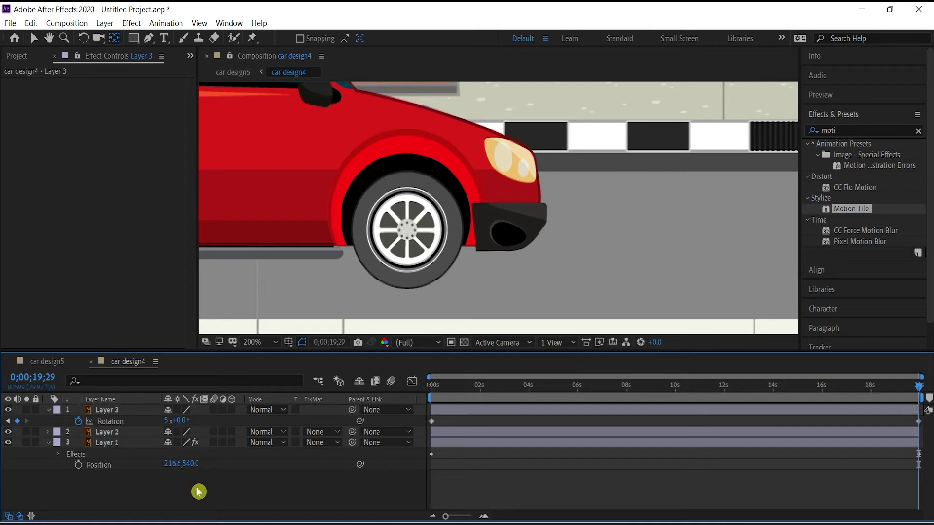
pyautogui.click(439, 387)
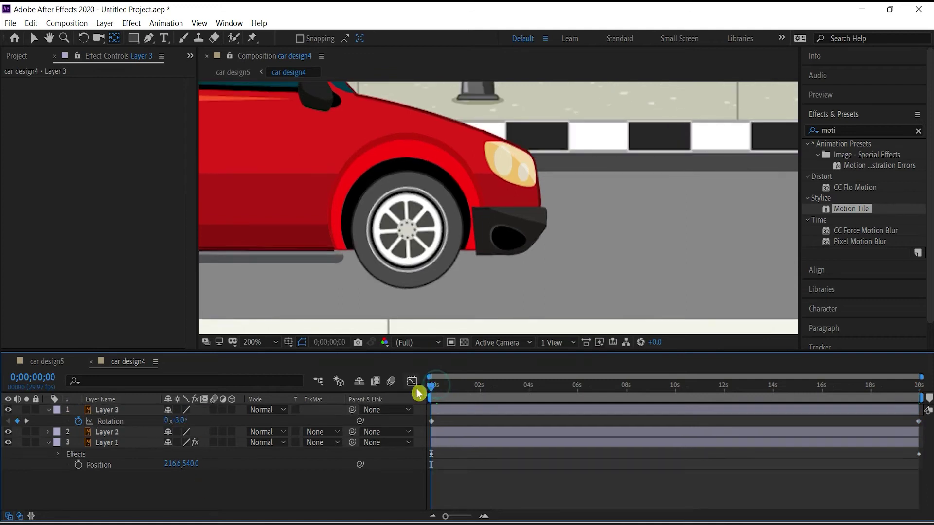
# Preview the spin, then delete Layer 3's Rotation keyframes and set Rotation to 0
pyautogui.press('space')
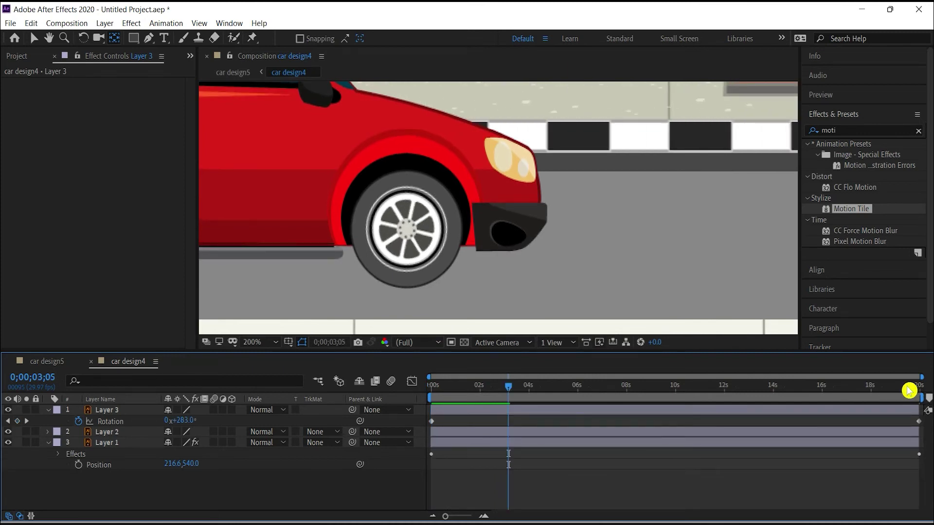
pyautogui.click(79, 422)
pyautogui.click(184, 421)
pyautogui.write('0')
pyautogui.press('Return')
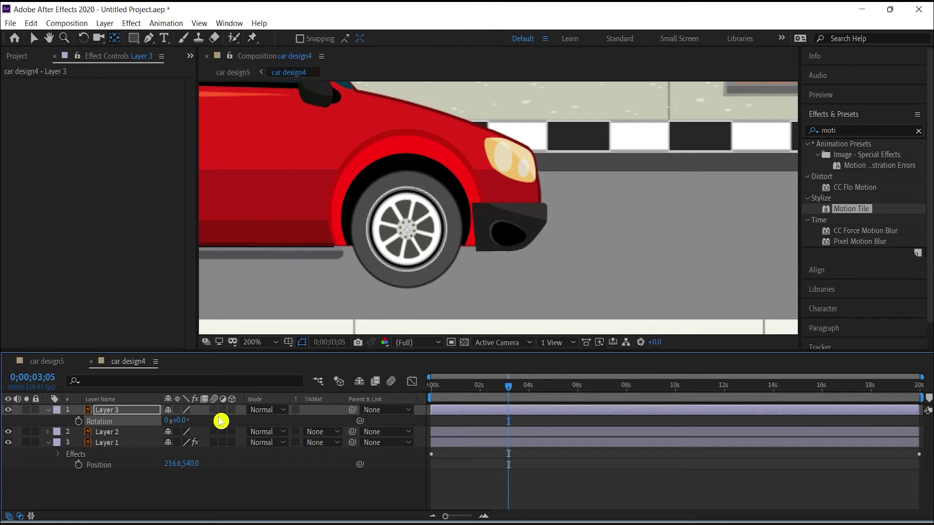
# Rewind and preview the animation, then zoom the viewer out to 100%
pyautogui.moveTo(509, 390); pyautogui.dragTo(428, 390)
pyautogui.press('space')
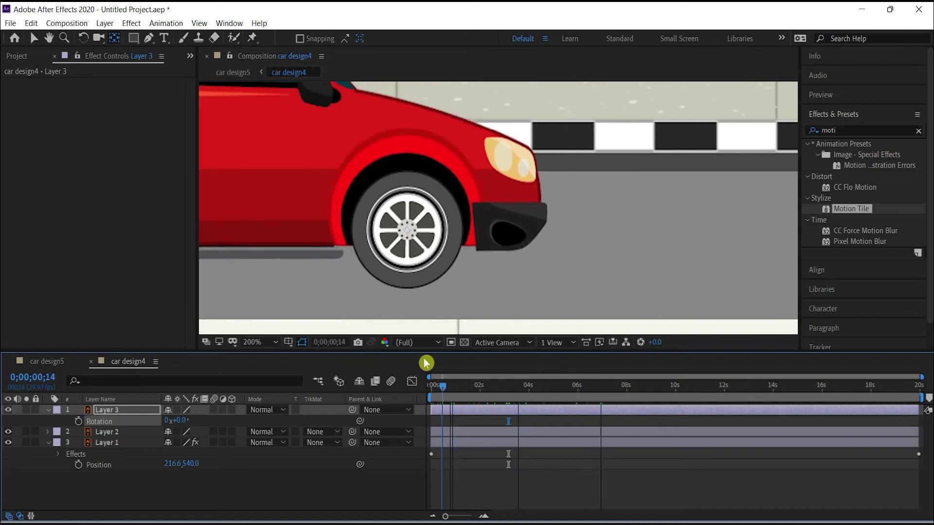
pyautogui.press('space')
pyautogui.press(',')
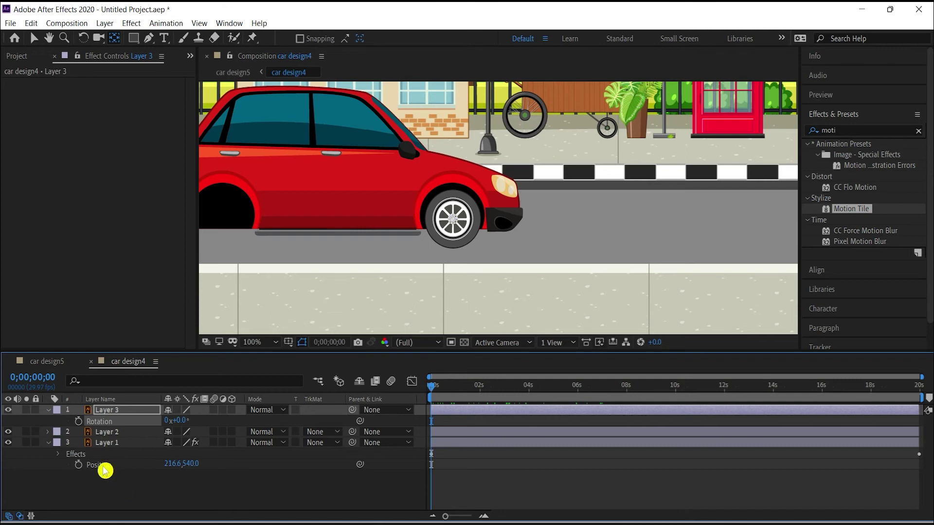
# Give Layer 3's Rotation the expression time*300 and scrub the timeline to check the spin
pyautogui.keyDown('alt'); pyautogui.click(79, 422); pyautogui.keyUp('alt')
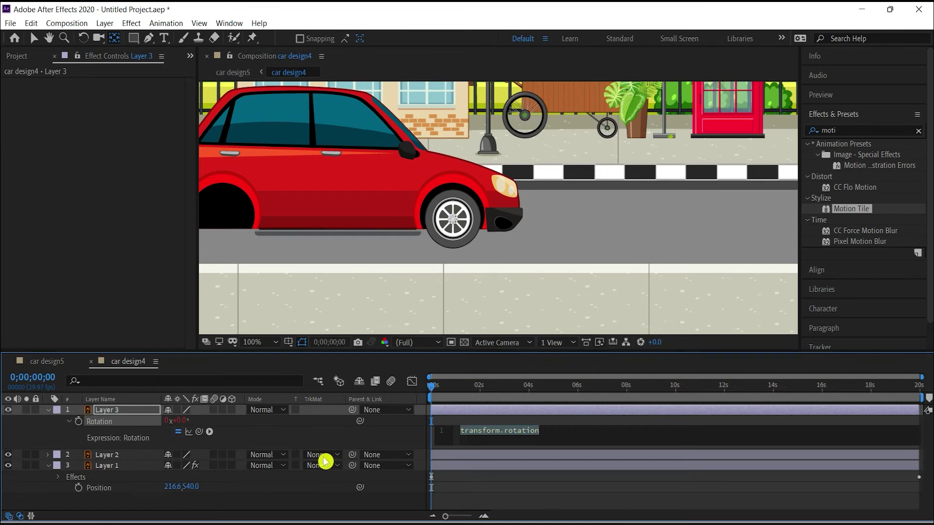
pyautogui.click(559, 434)
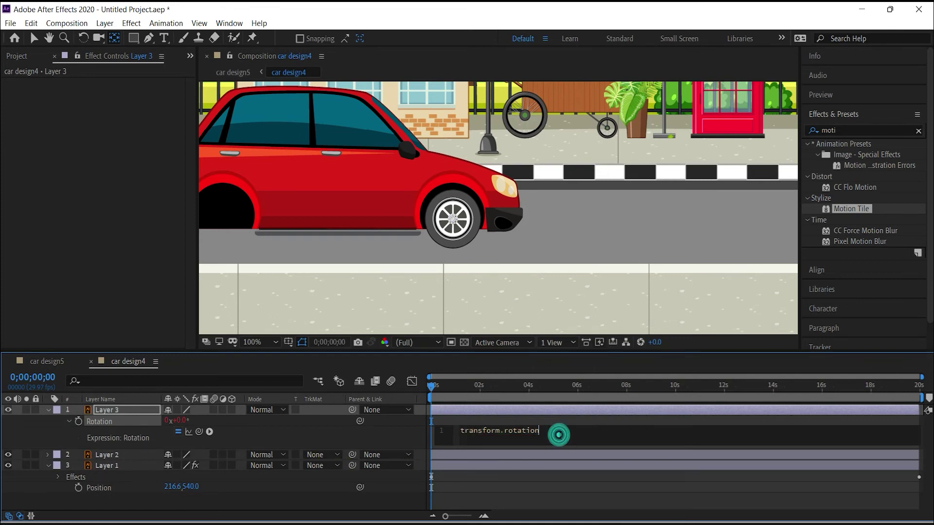
pyautogui.write('time')
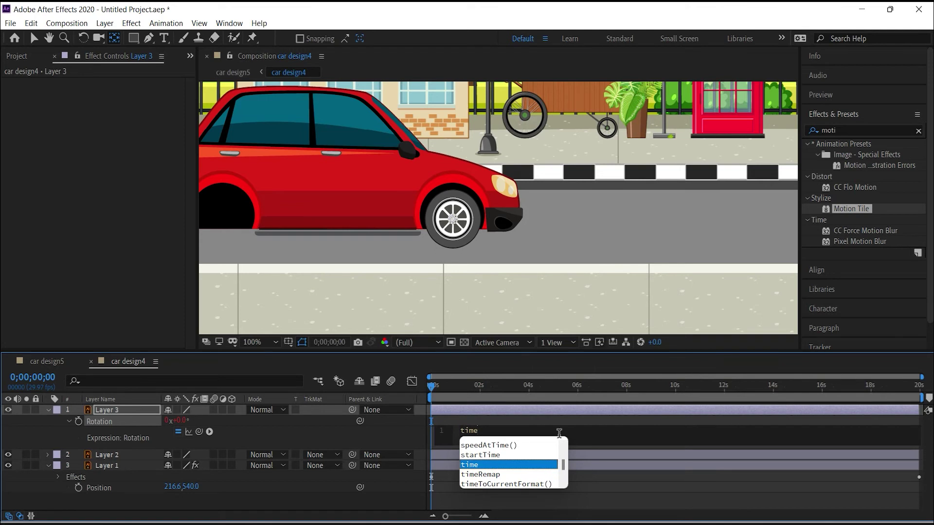
pyautogui.write('*')
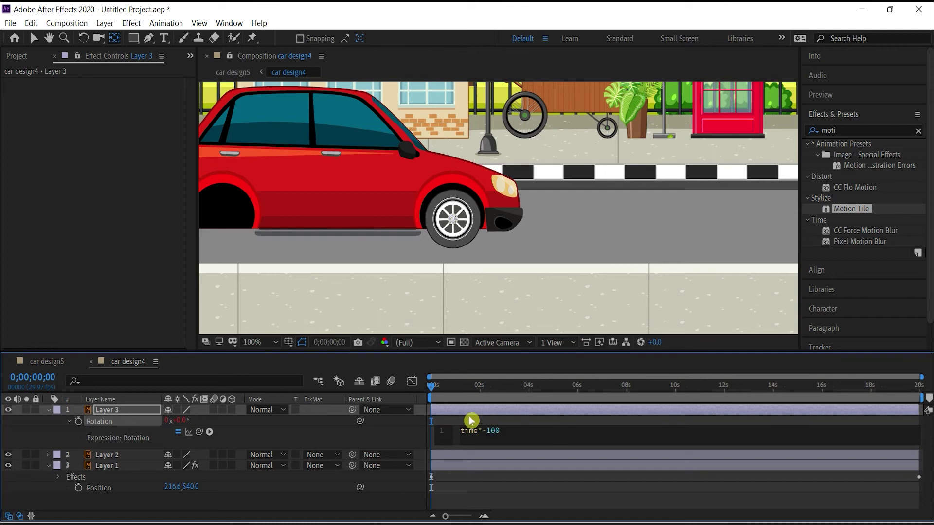
pyautogui.moveTo(432, 392)
pyautogui.mouseDown()
pyautogui.moveTo(481, 378)
pyautogui.moveTo(504, 398)
pyautogui.moveTo(561, 396)
pyautogui.moveTo(467, 418)
pyautogui.mouseUp()
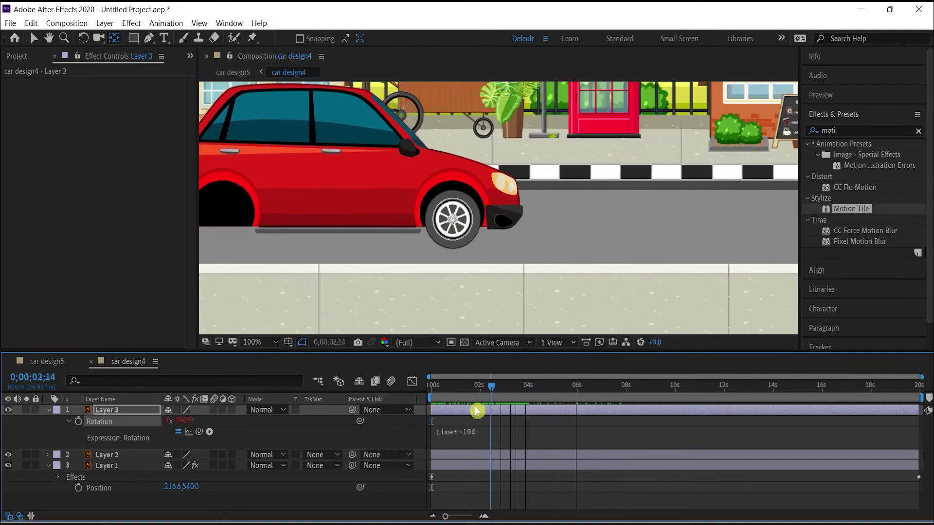
pyautogui.click(470, 431)
pyautogui.click(487, 431)
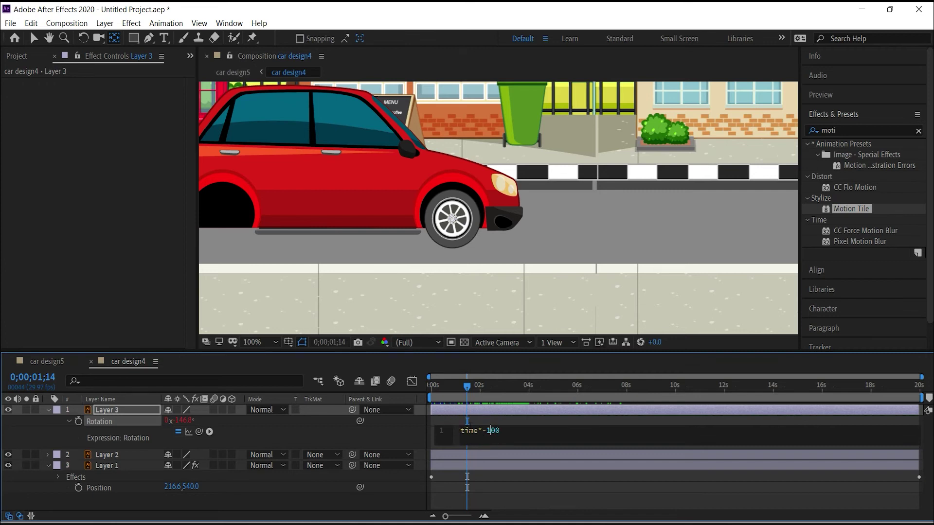
pyautogui.click(489, 429)
# Preview the wheel spinning with the time*300 expression from the start
pyautogui.click(470, 382)
pyautogui.press('Home')
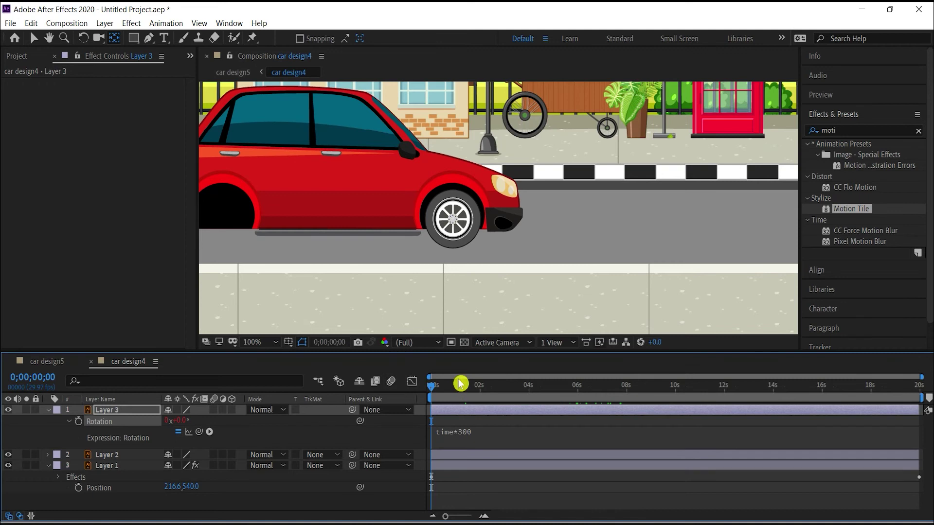
pyautogui.press('space')
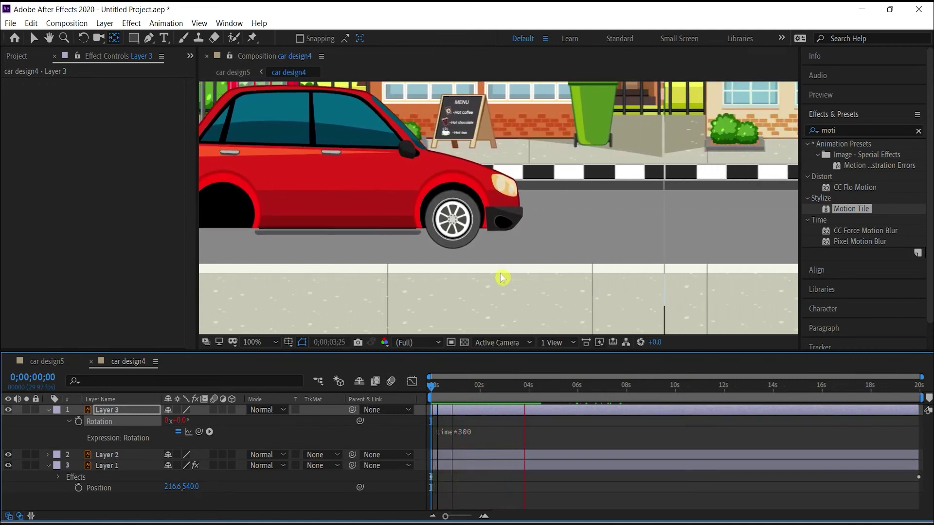
pyautogui.scroll(-2, 502, 278)
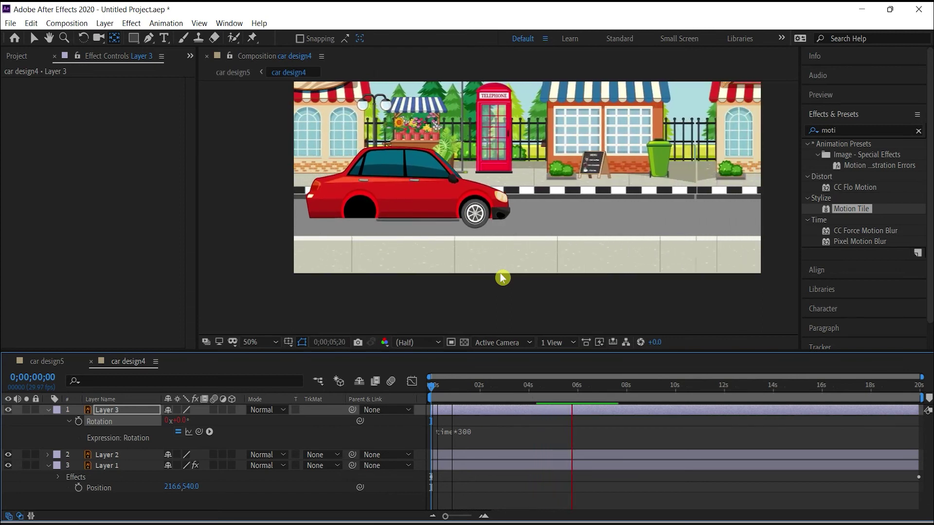
pyautogui.click(464, 431)
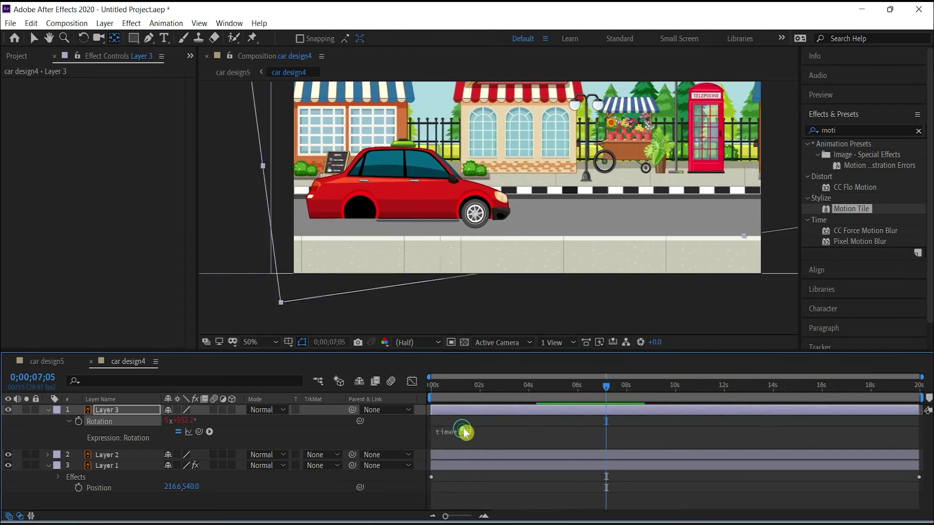
# Change the Rotation expression to time*400 and preview the faster spin
pyautogui.click(482, 431)
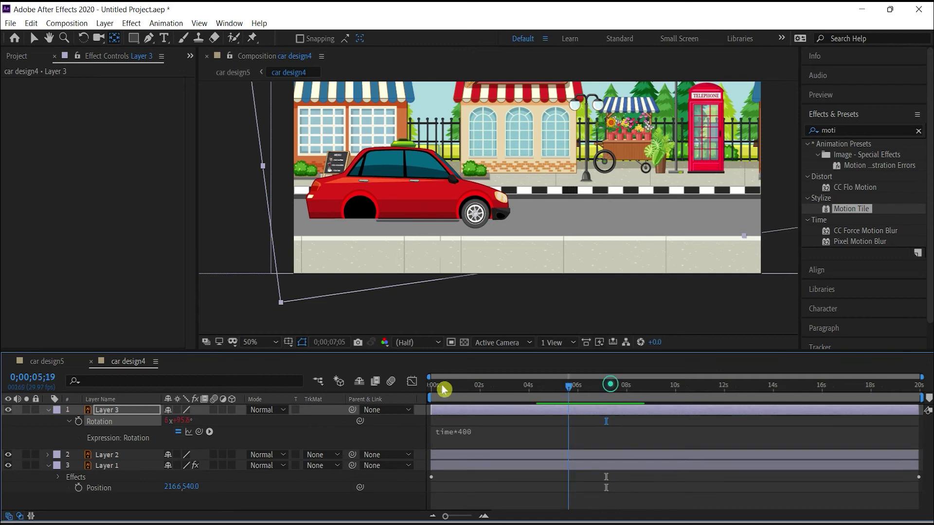
pyautogui.moveTo(606, 386); pyautogui.dragTo(432, 386)
pyautogui.press('space')
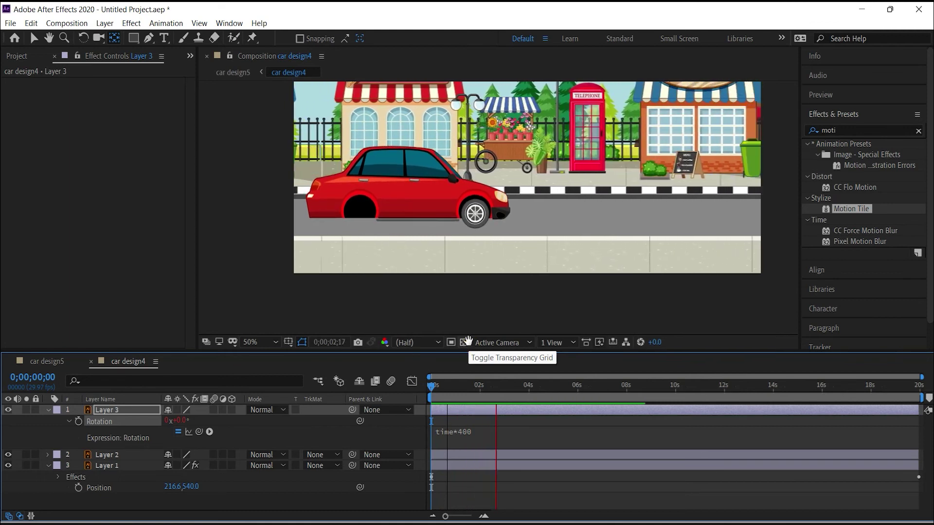
pyautogui.press('space')
# Duplicate the wheel layer and move the copy onto the car's rear wheel arch
pyautogui.click(48, 410)
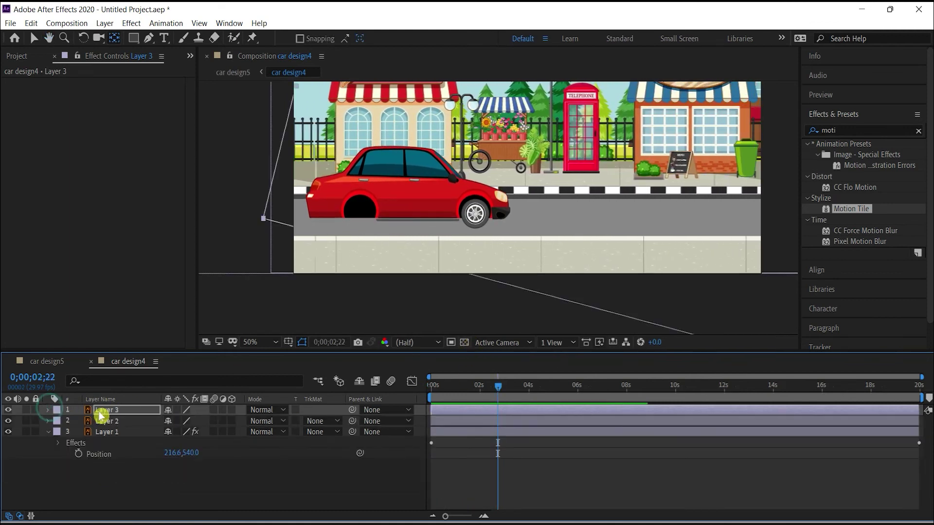
pyautogui.hotkey('ctrl', 'd')
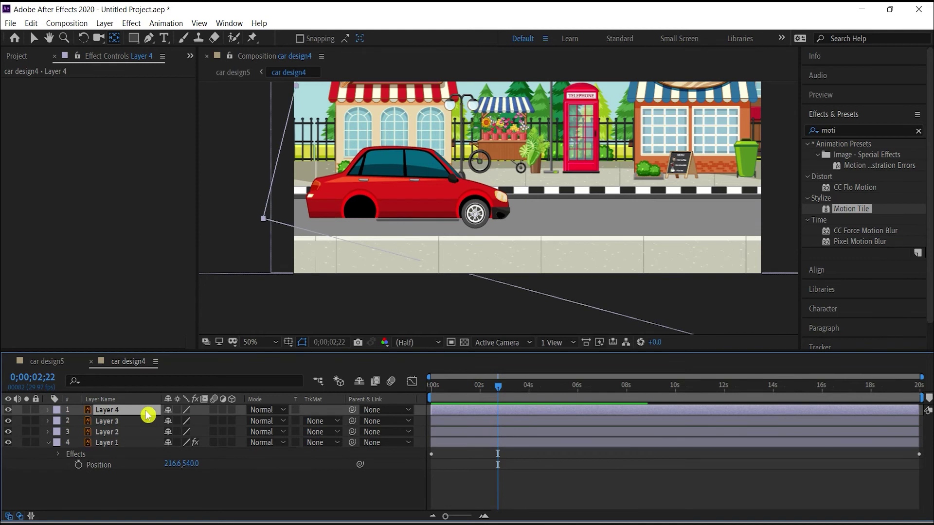
pyautogui.click(34, 38)
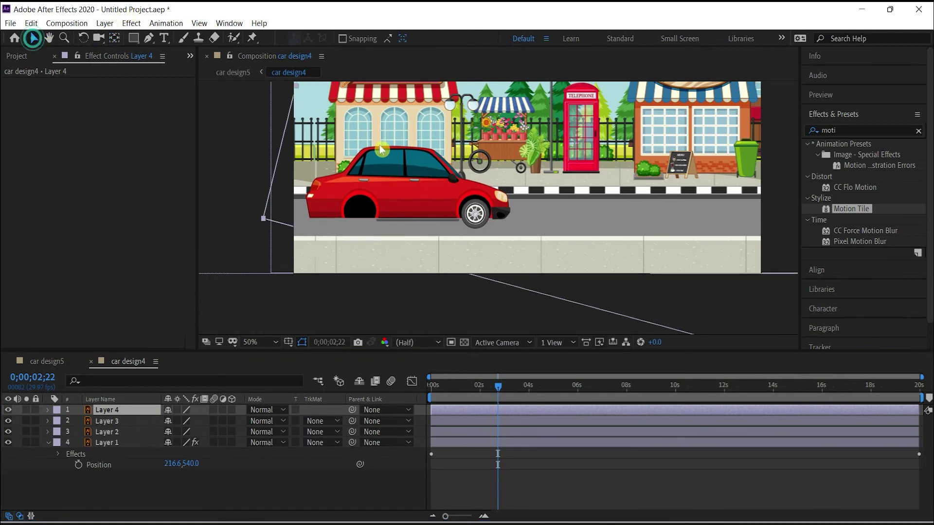
pyautogui.click(464, 212)
pyautogui.moveTo(465, 212); pyautogui.dragTo(366, 210)
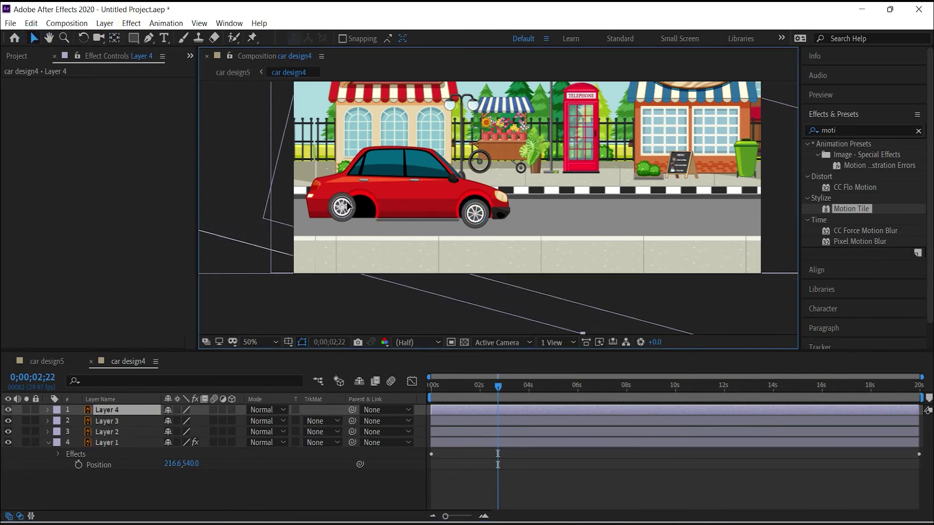
# Scrub and preview the animation, then select the car body layer
pyautogui.moveTo(523, 387); pyautogui.dragTo(421, 390)
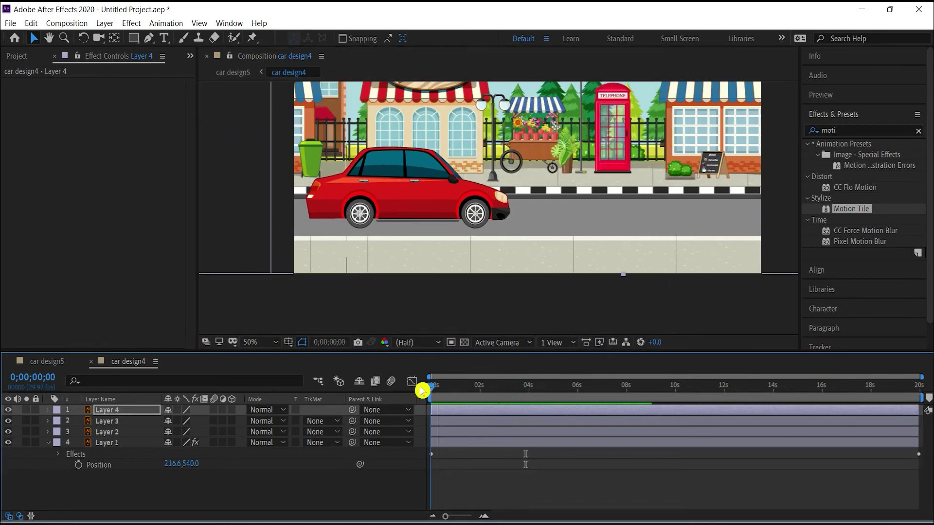
pyautogui.press('space')
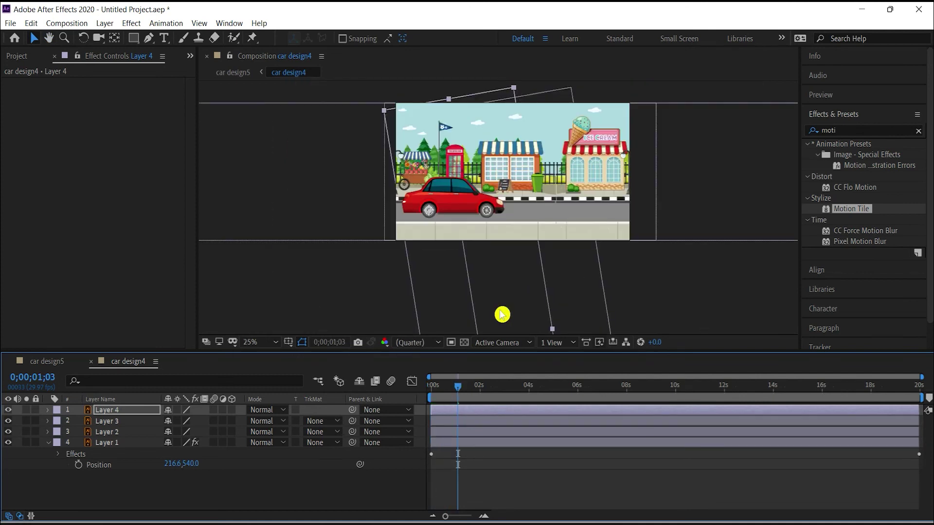
pyautogui.click(635, 208)
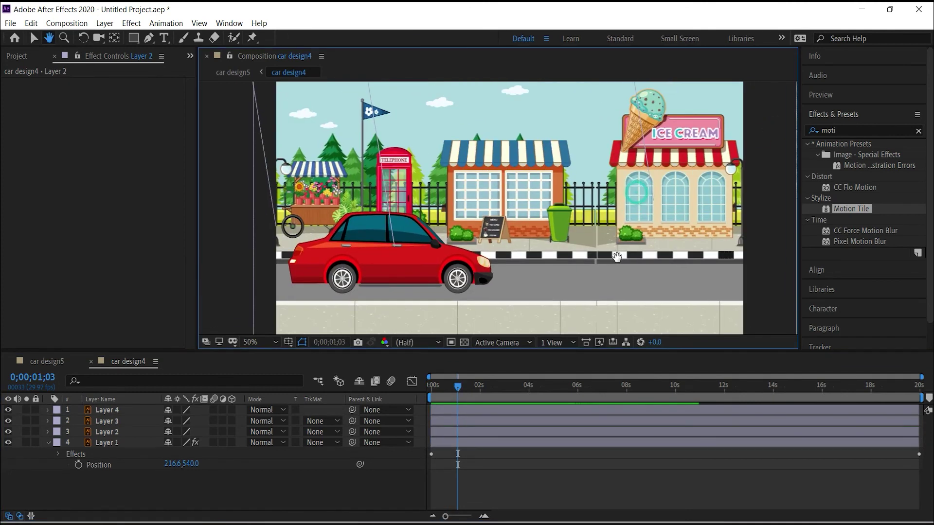
pyautogui.moveTo(457, 385); pyautogui.dragTo(374, 386)
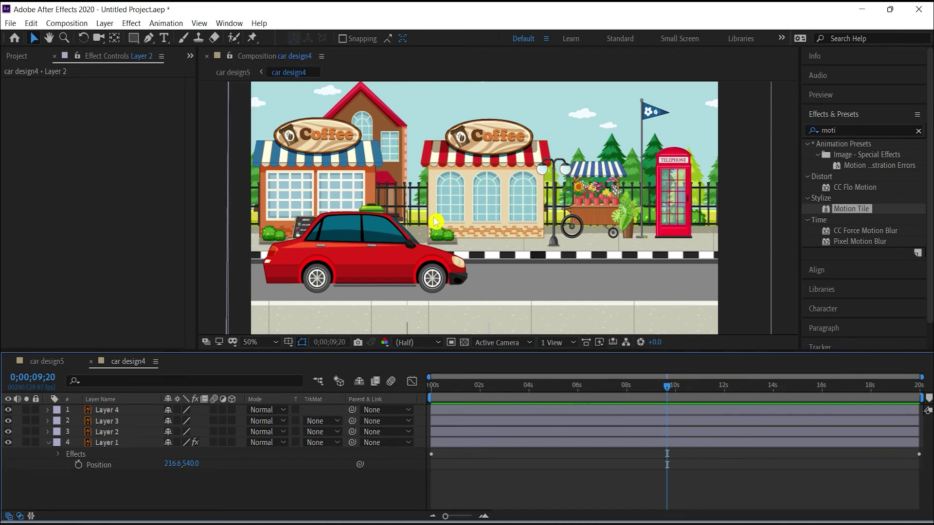
pyautogui.moveTo(487, 386); pyautogui.dragTo(416, 390)
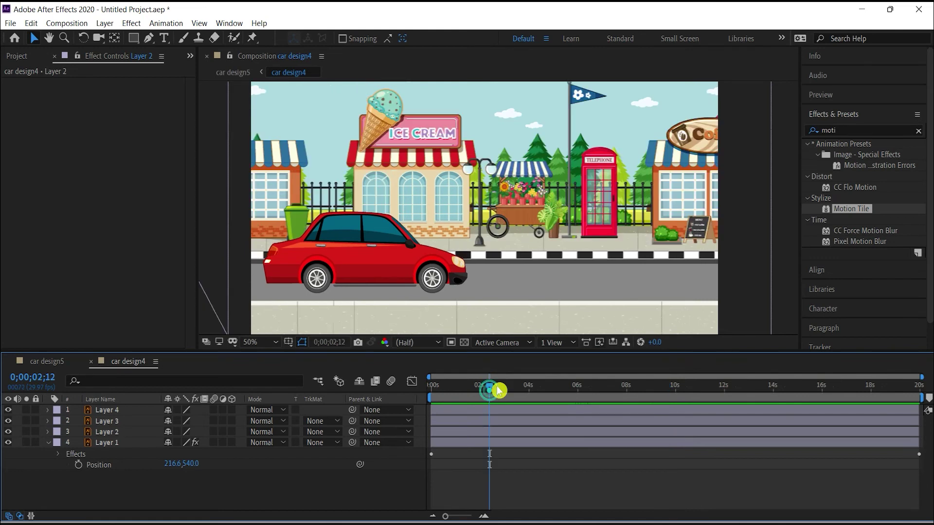
pyautogui.press('space')
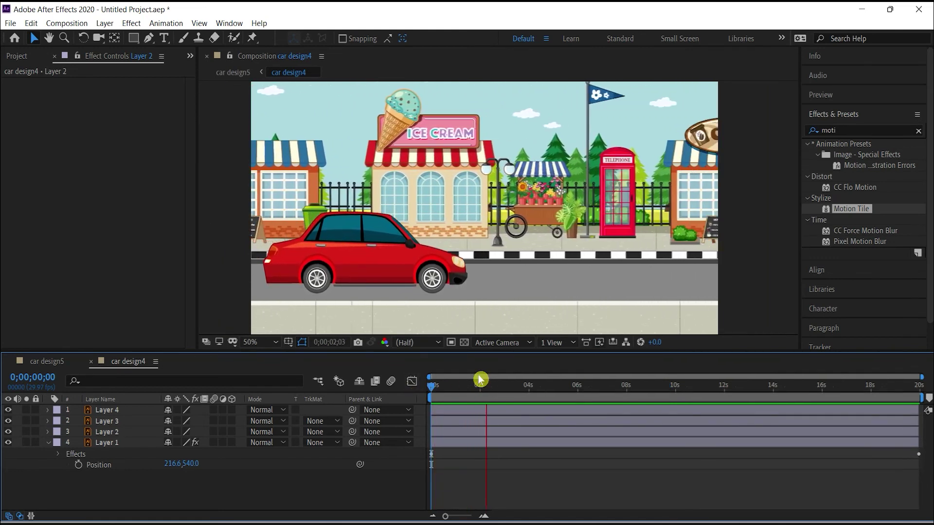
pyautogui.press('space')
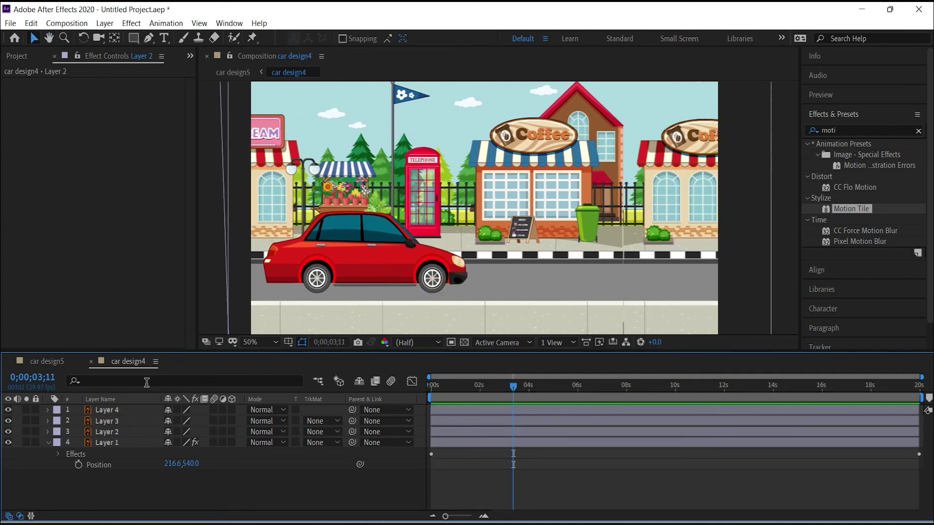
pyautogui.click(109, 412)
pyautogui.keyDown('shift'); pyautogui.click(115, 432); pyautogui.keyUp('shift')
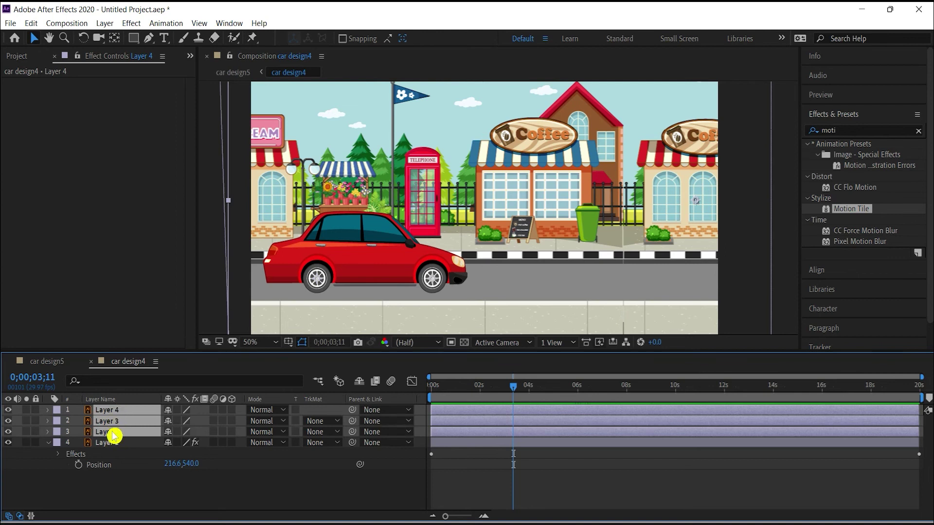
# Rename the layers to tyre2, tyre1, car body and bg
pyautogui.click(144, 492)
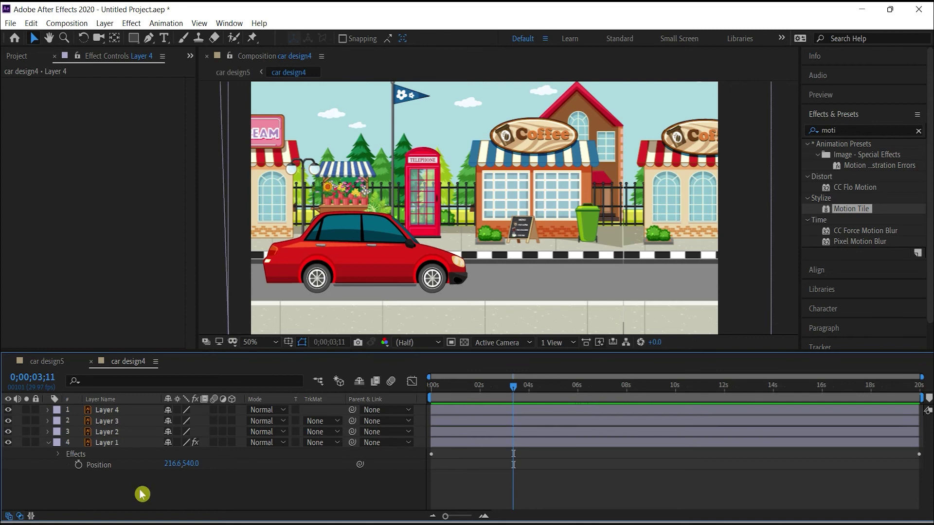
pyautogui.click(107, 433)
pyautogui.rightClick(107, 434)
pyautogui.click(138, 411)
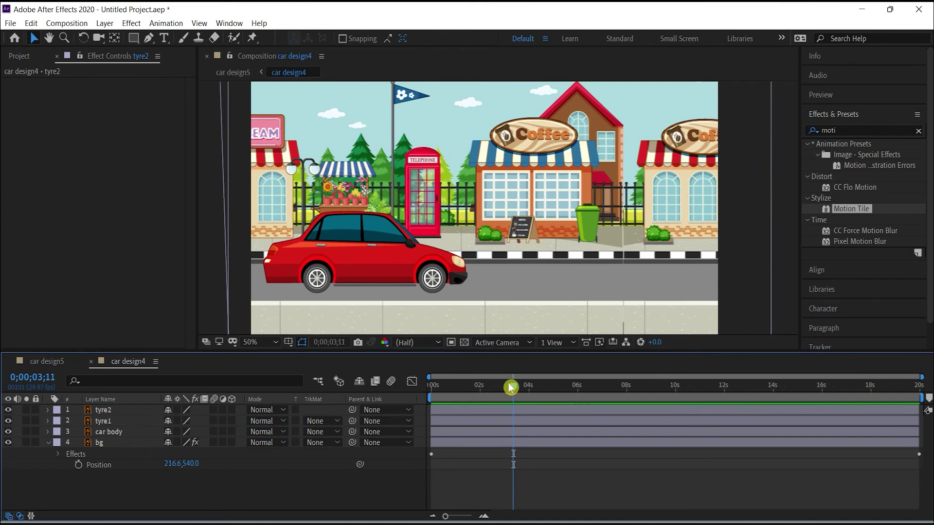
# Rewind to the first frame and select the tyre2, tyre1 and car body layers
pyautogui.moveTo(512, 385); pyautogui.dragTo(416, 393)
pyautogui.click(124, 410)
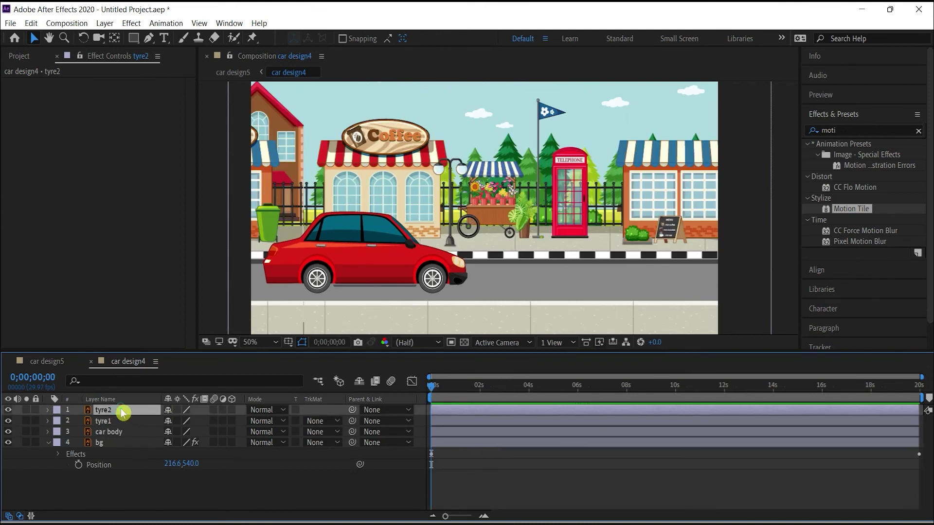
pyautogui.keyDown('shift'); pyautogui.click(118, 432); pyautogui.keyUp('shift')
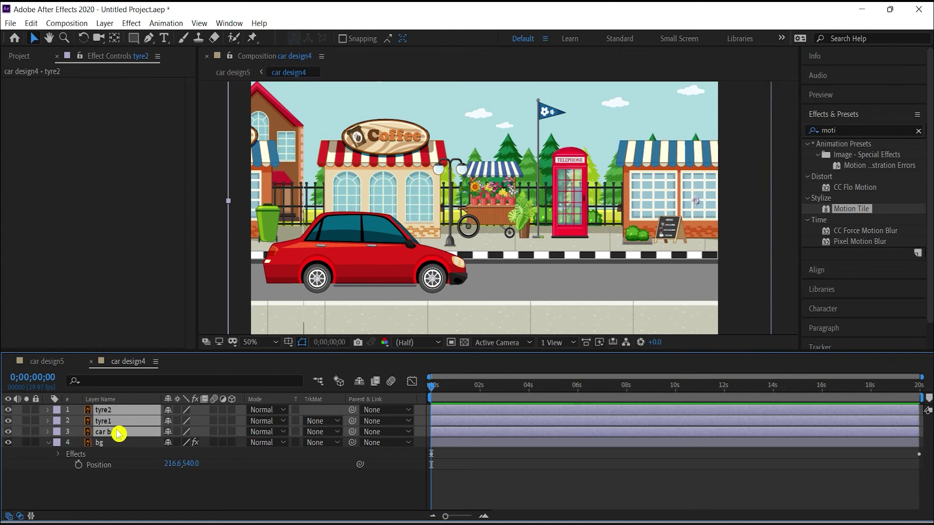
# Pre-compose tyre2, tyre1 and car body into Pre-comp 1 and open it to check
pyautogui.rightClick(118, 433)
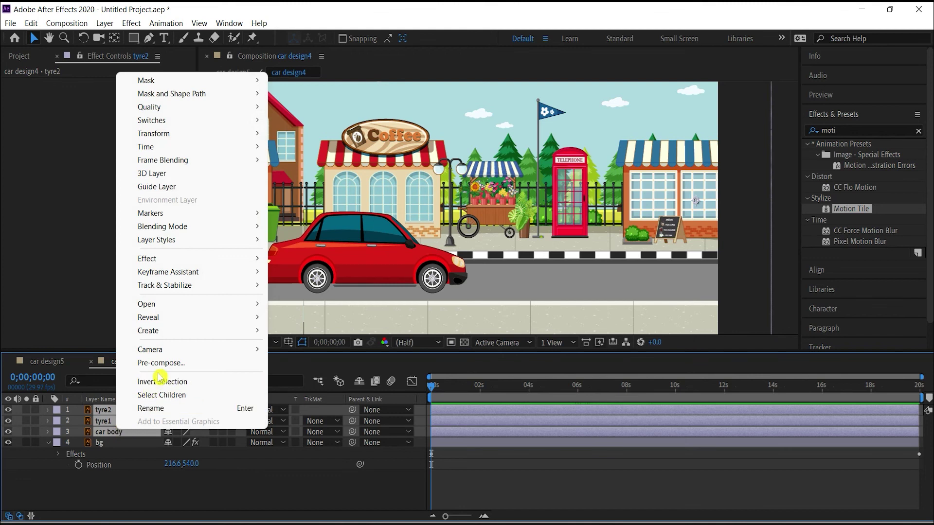
pyautogui.click(186, 368)
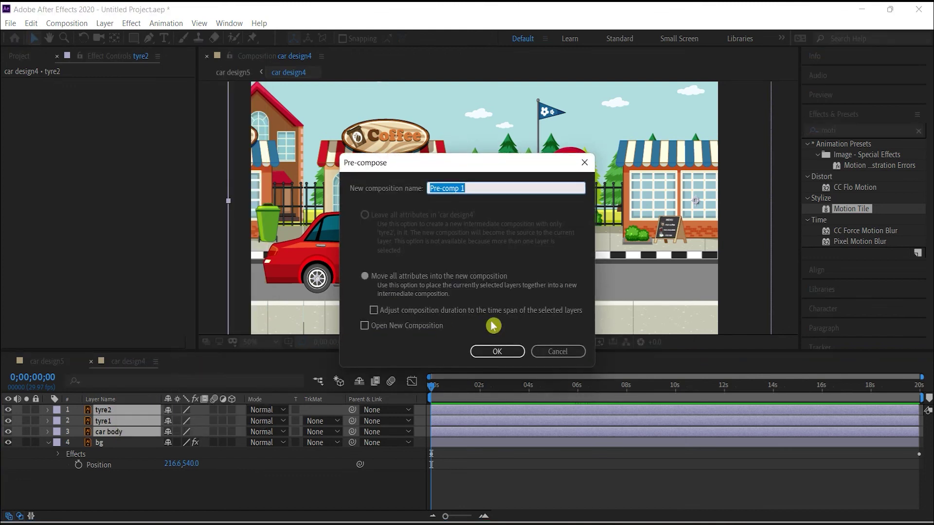
pyautogui.click(488, 350)
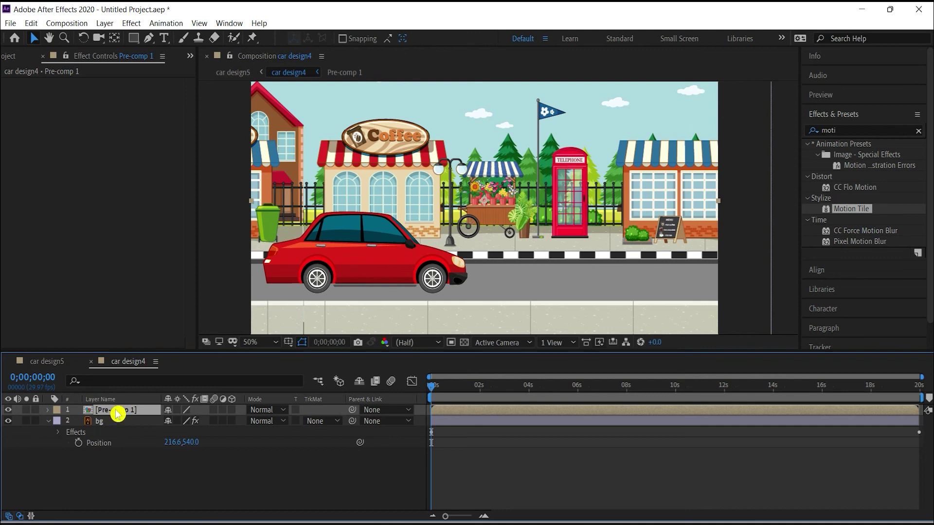
pyautogui.doubleClick(117, 414)
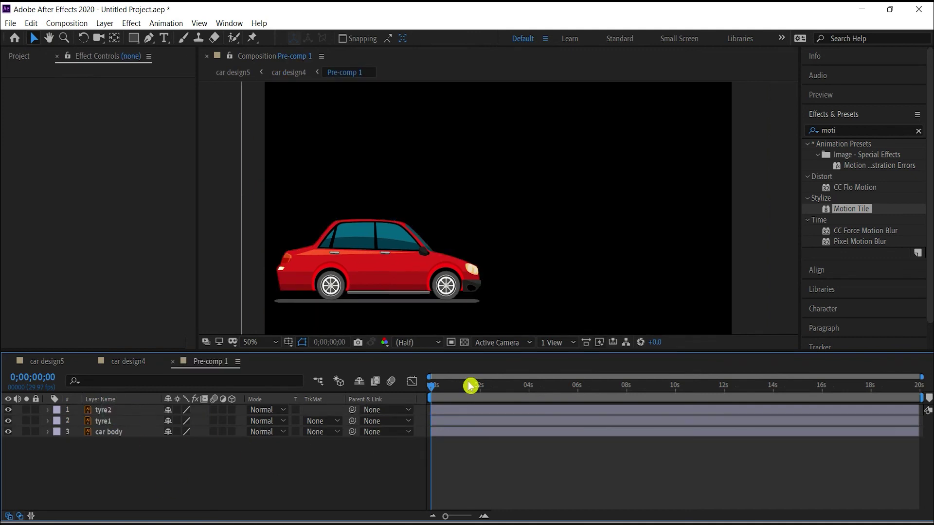
# Return to car design4, zoom the viewer out and reveal Pre-comp 1's transform properties
pyautogui.click(172, 362)
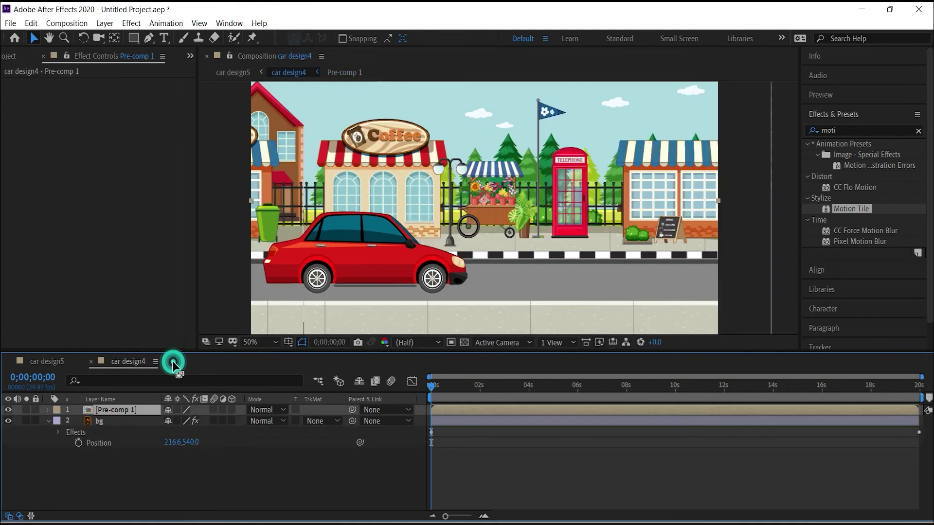
pyautogui.click(123, 462)
pyautogui.click(117, 412)
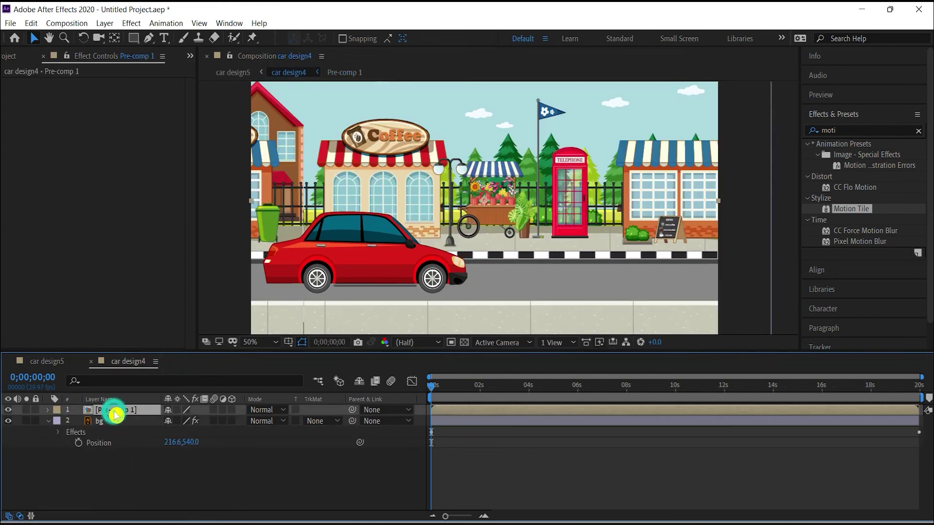
pyautogui.press(',')
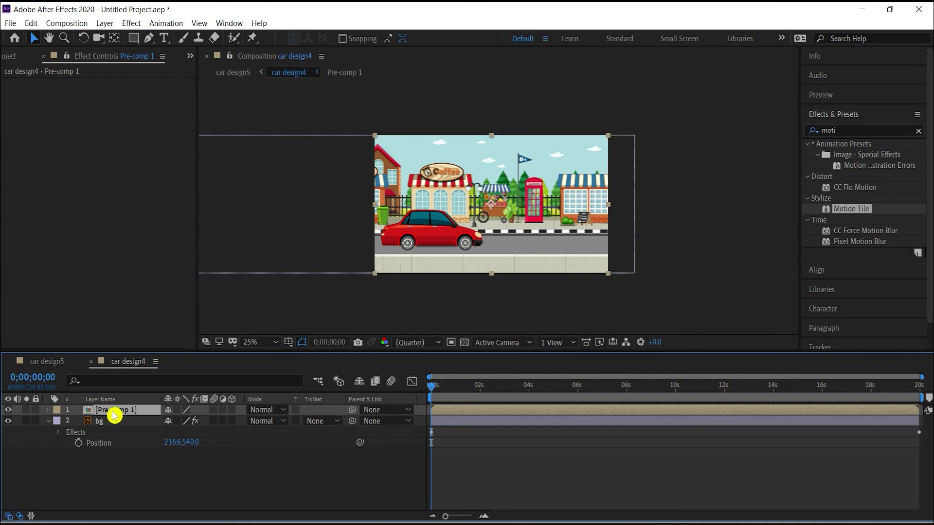
pyautogui.press('p')
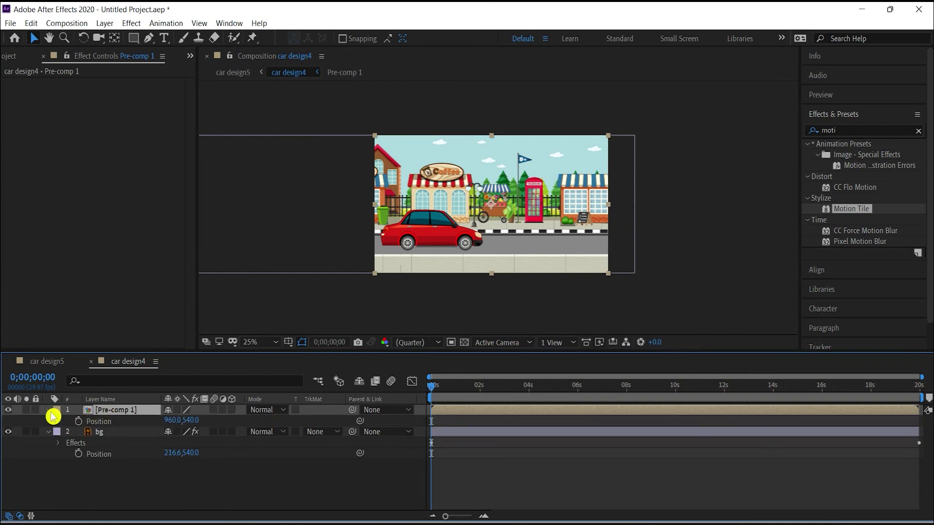
pyautogui.click(49, 411)
pyautogui.click(50, 411)
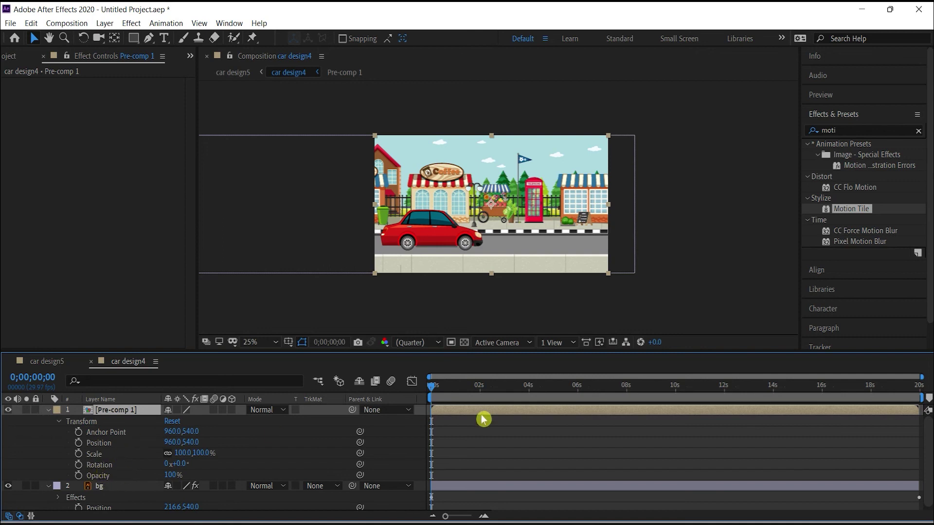
# Keyframe Pre-comp 1's Position from X 960 at the start to X 1846 at 19;29
pyautogui.click(78, 443)
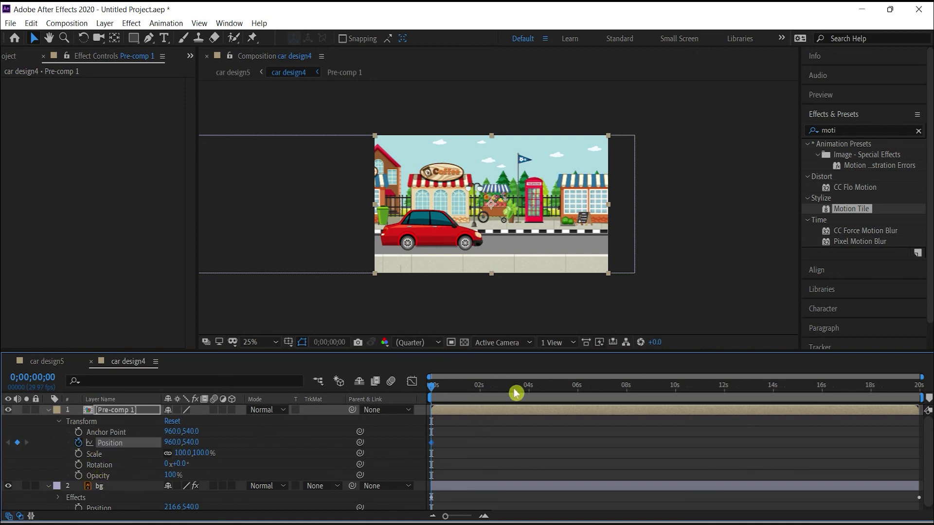
pyautogui.moveTo(436, 386); pyautogui.dragTo(929, 388)
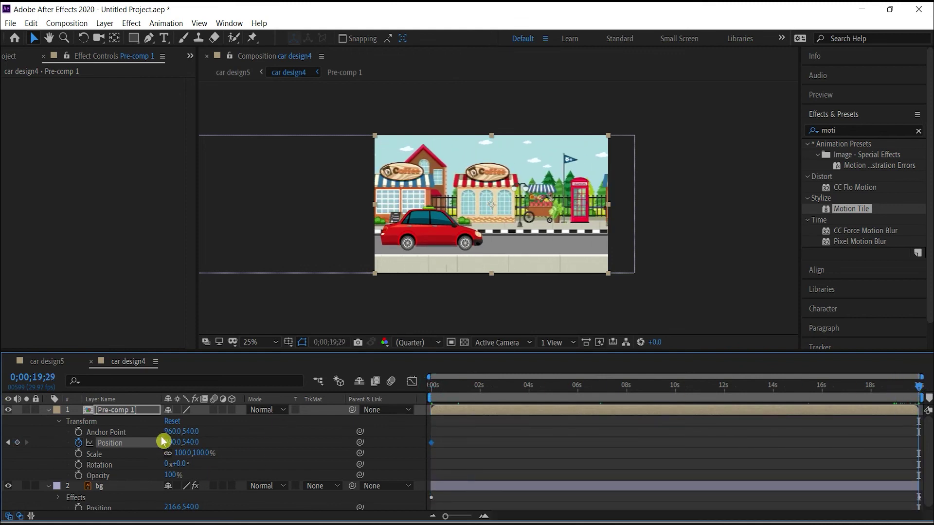
pyautogui.moveTo(170, 444); pyautogui.dragTo(704, 442)
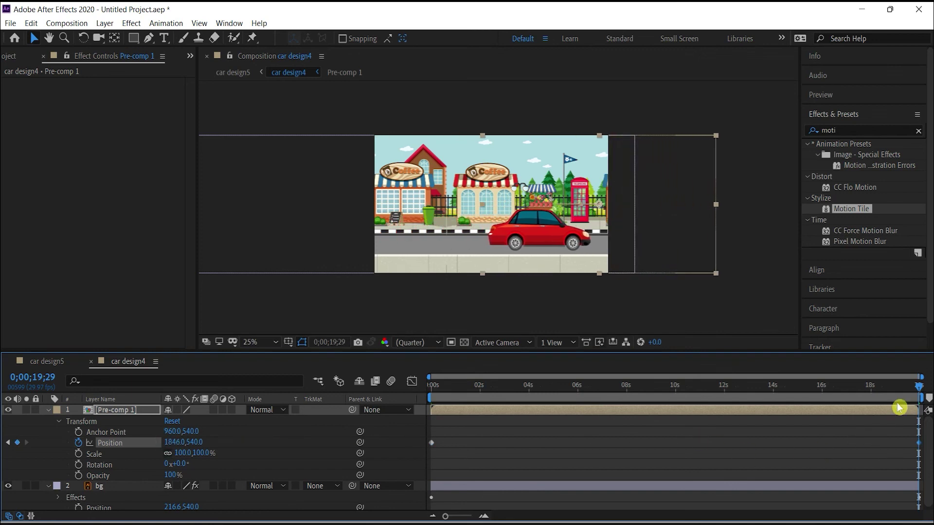
pyautogui.moveTo(919, 385); pyautogui.dragTo(327, 373)
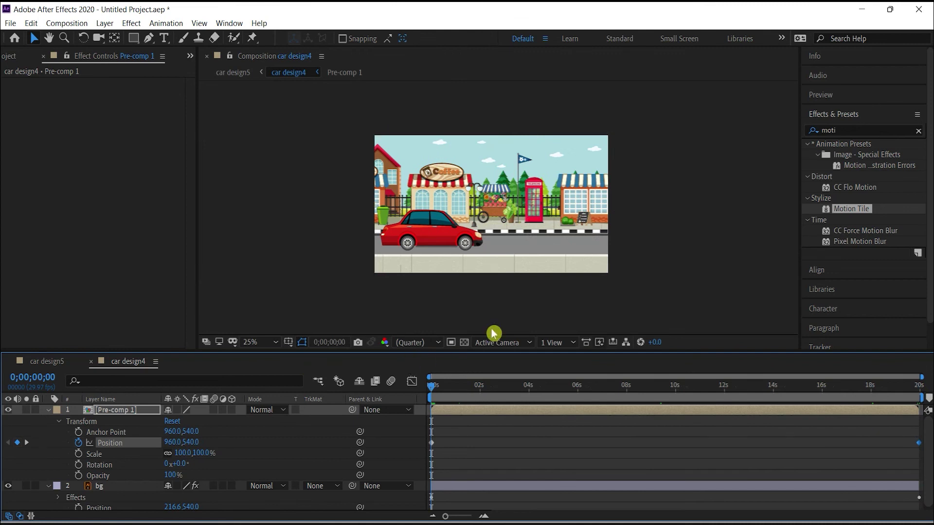
pyautogui.press('space')
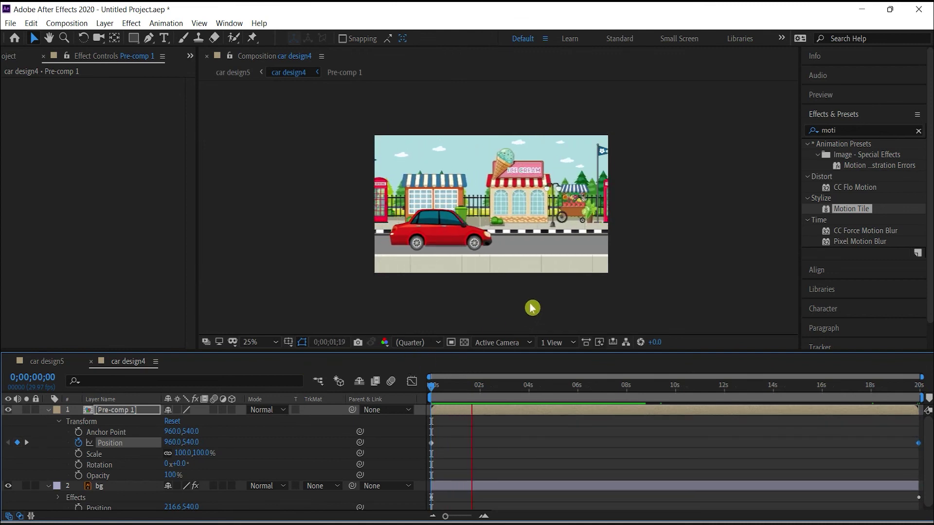